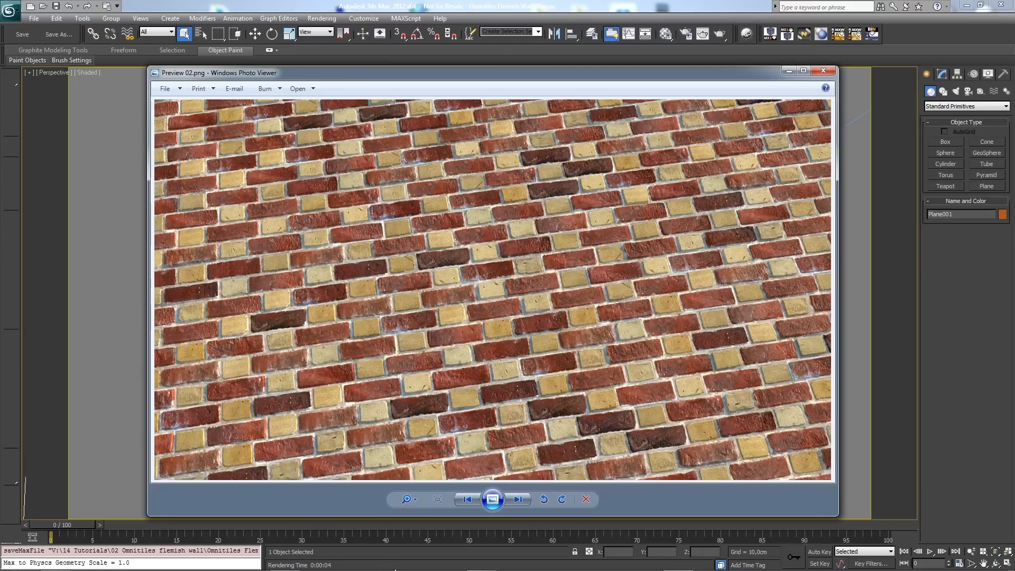
# Step: Switch to Chrome's flemish brick wall checker image results and view the diagonal-bond brick gable photo in its original size
pyautogui.moveTo(394, 570)
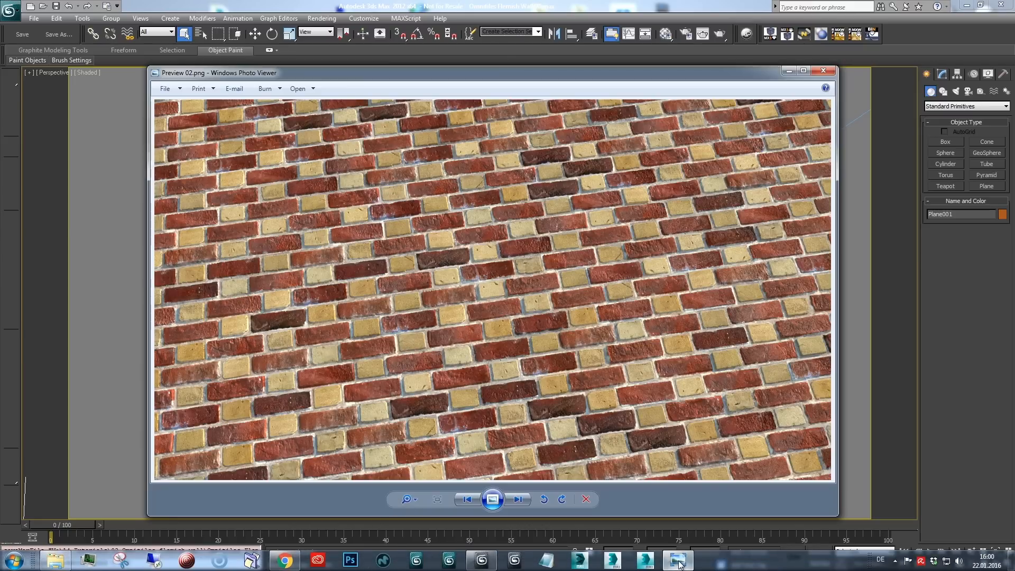
pyautogui.moveTo(678, 563)
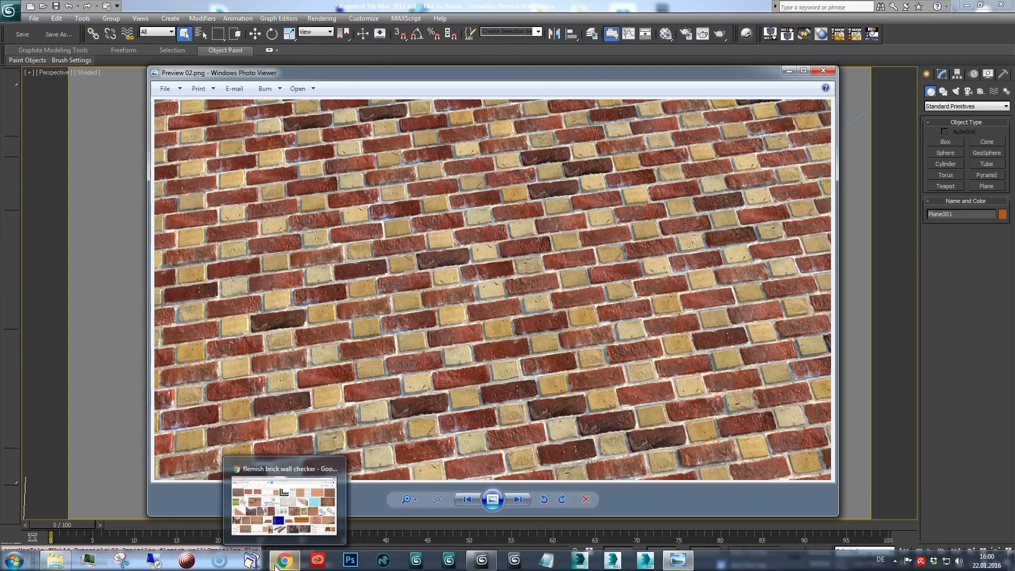
pyautogui.click(285, 502)
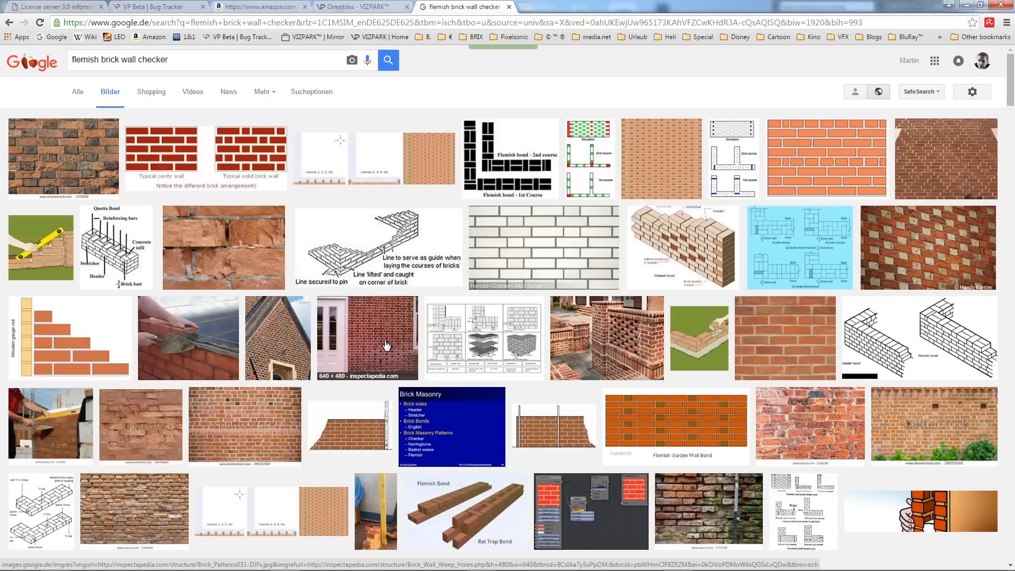
pyautogui.scroll(-1, 385, 343)
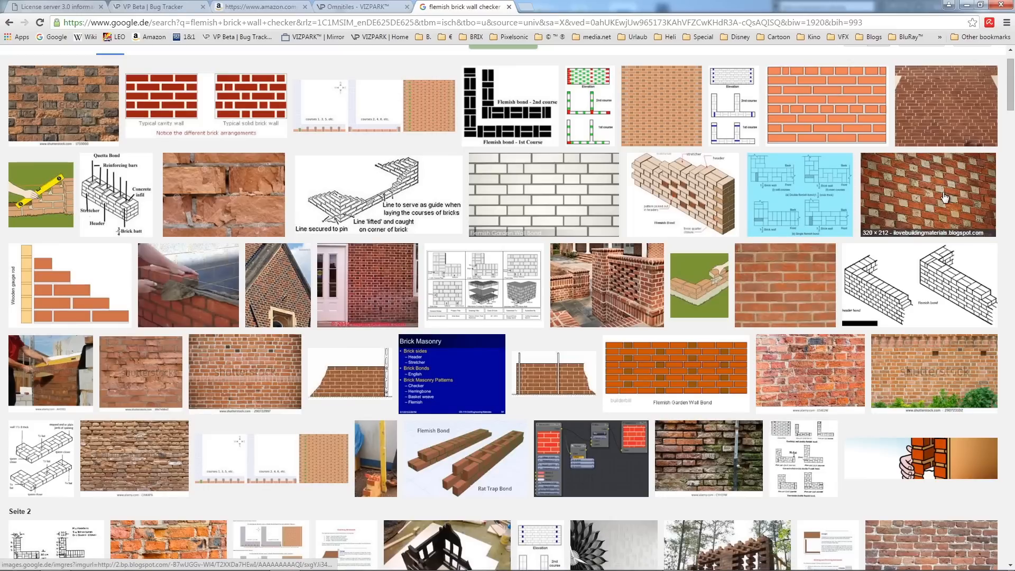
pyautogui.scroll(1, 918, 212)
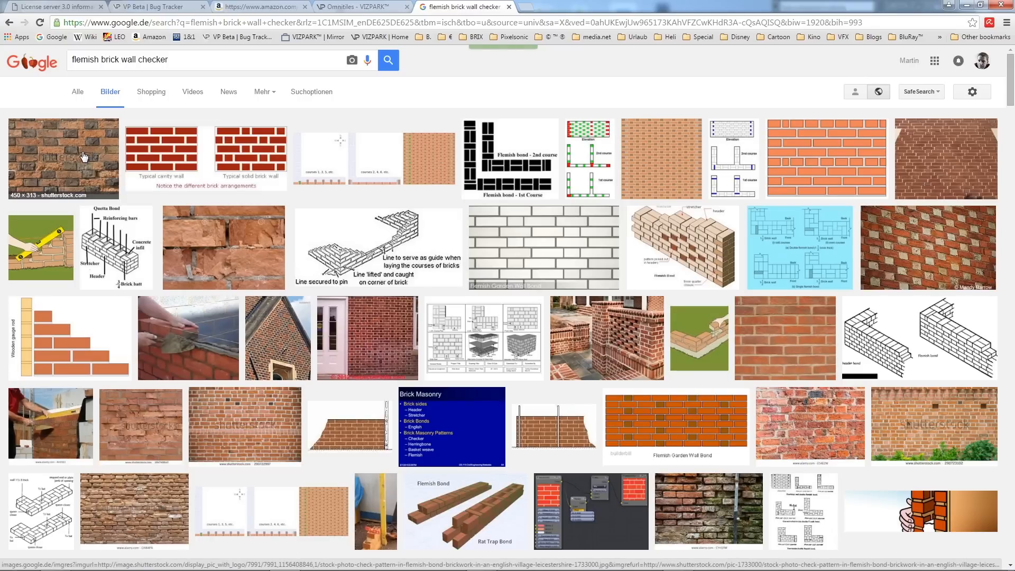
pyautogui.scroll(-1, 221, 231)
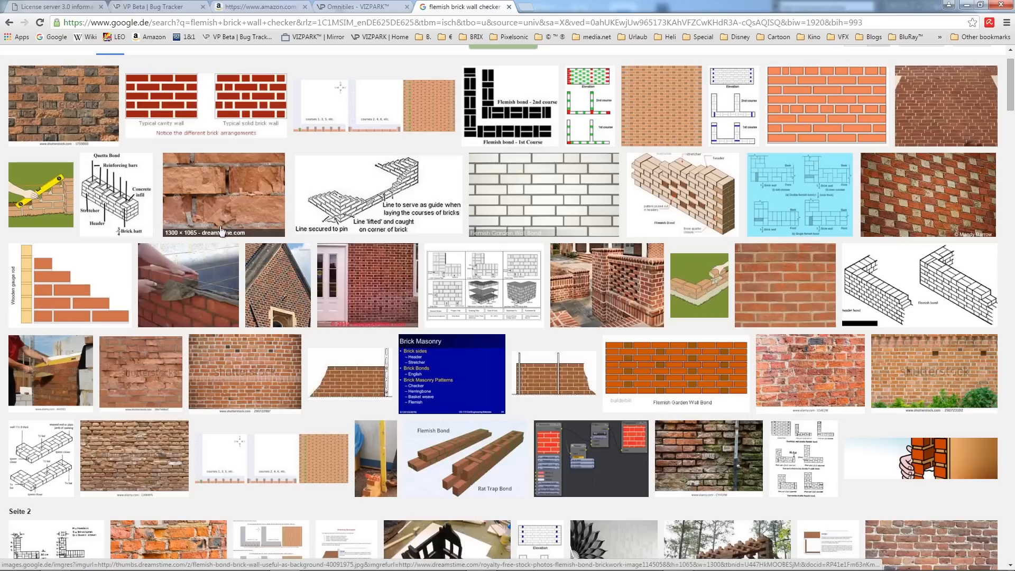
pyautogui.click(284, 283)
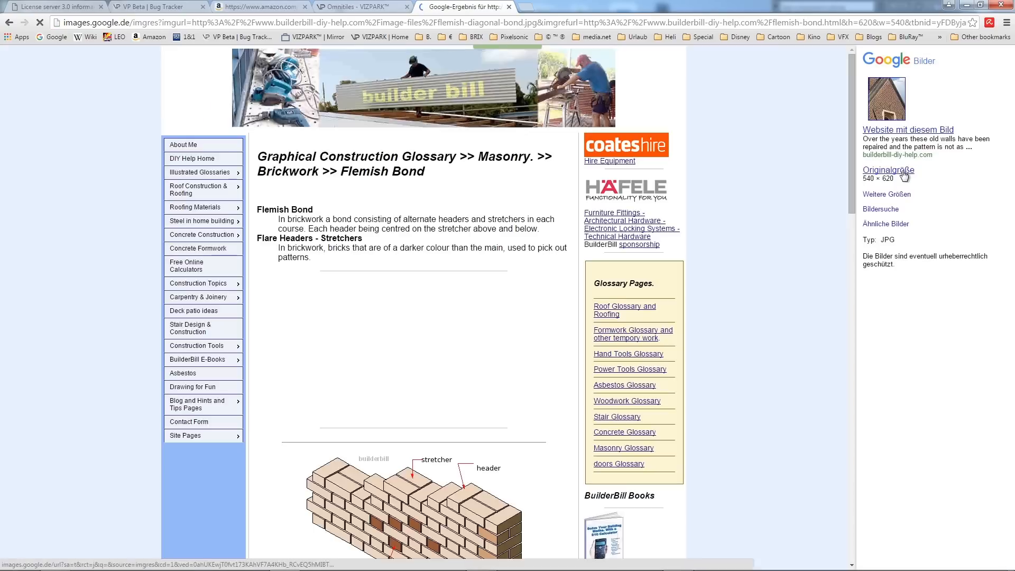
pyautogui.click(914, 173)
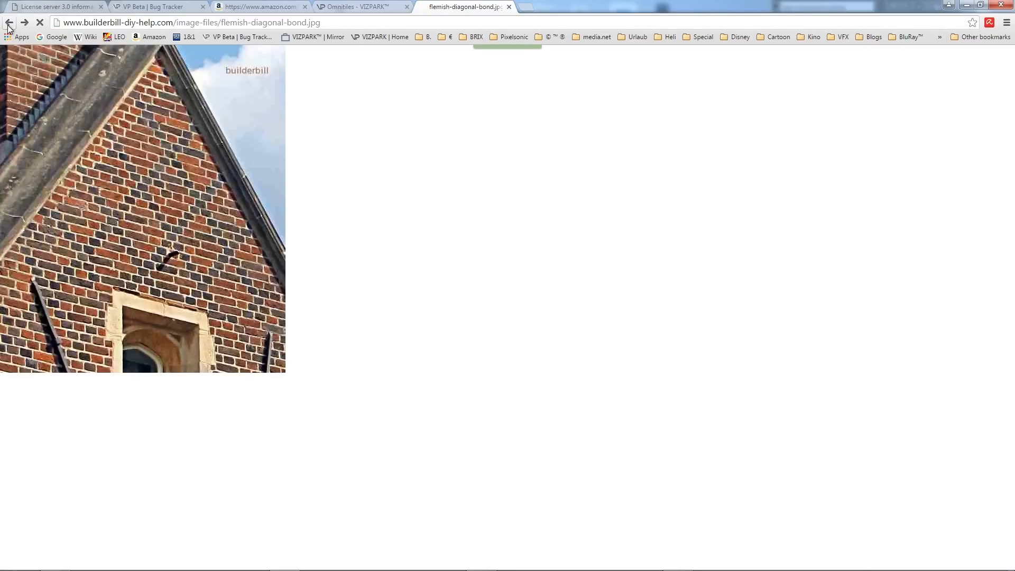
pyautogui.click(9, 22)
# Step: View the red and pale Flemish bond brick photo in its original size and return to the image results
pyautogui.click(922, 181)
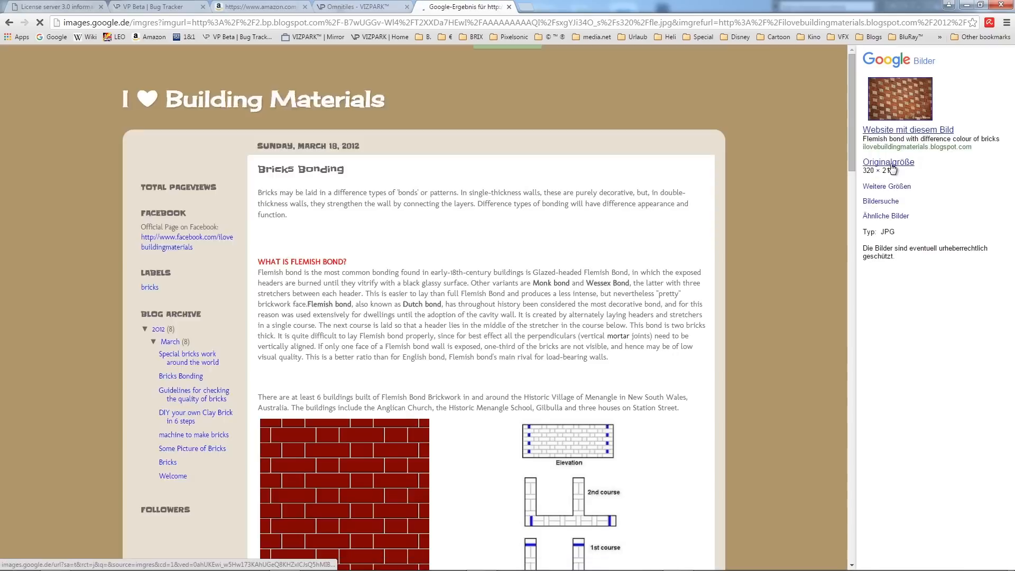
pyautogui.click(893, 163)
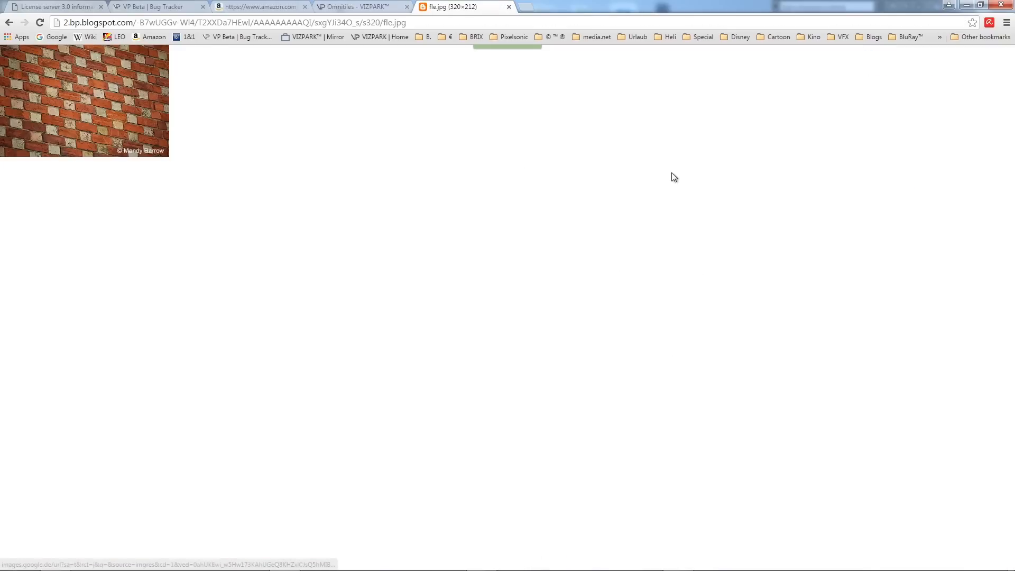
pyautogui.click(9, 22)
# Step: Browse further Flemish brick wall image results, and minimize the browser and the Preview 02.png window to return to 3ds Max
pyautogui.scroll(-3, 544, 273)
pyautogui.scroll(-8, 544, 273)
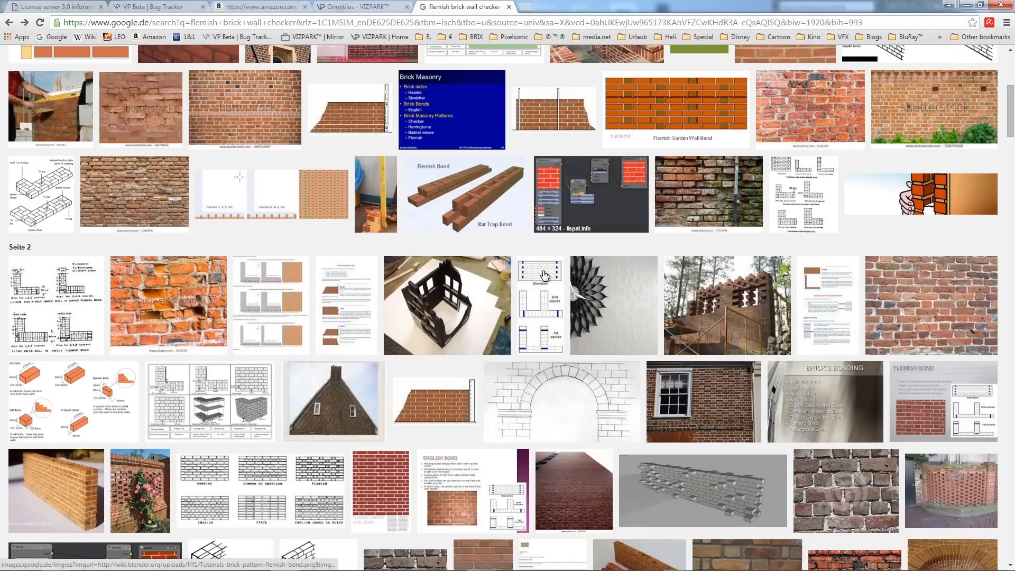
pyautogui.scroll(-4, 544, 280)
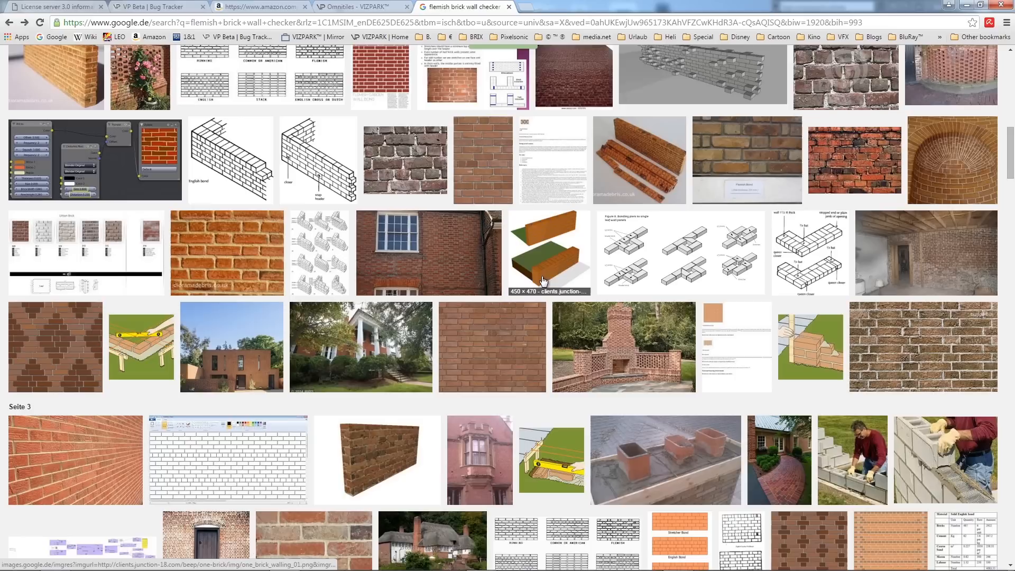
pyautogui.scroll(5, 543, 283)
pyautogui.scroll(15, 543, 283)
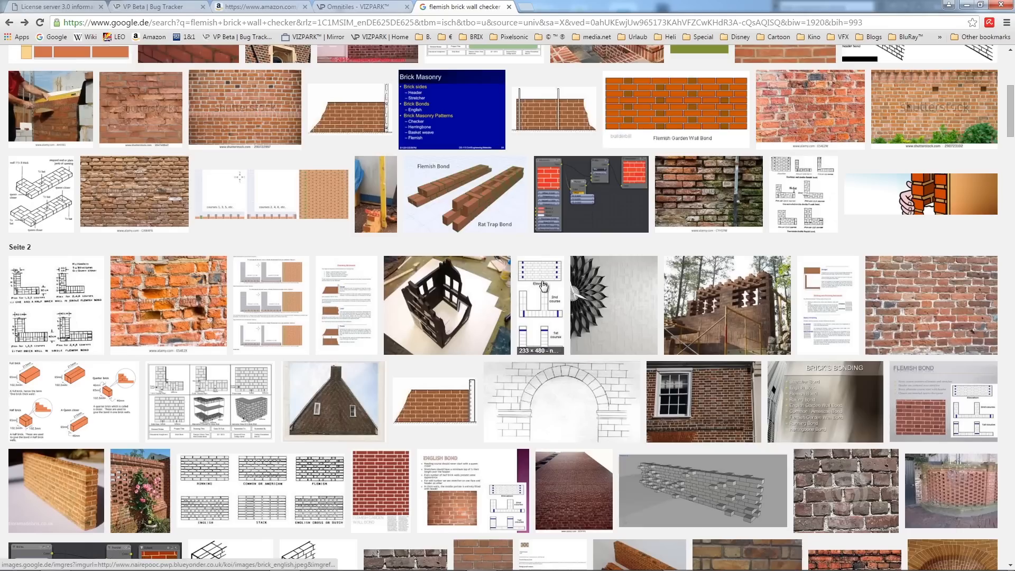
pyautogui.click(966, 6)
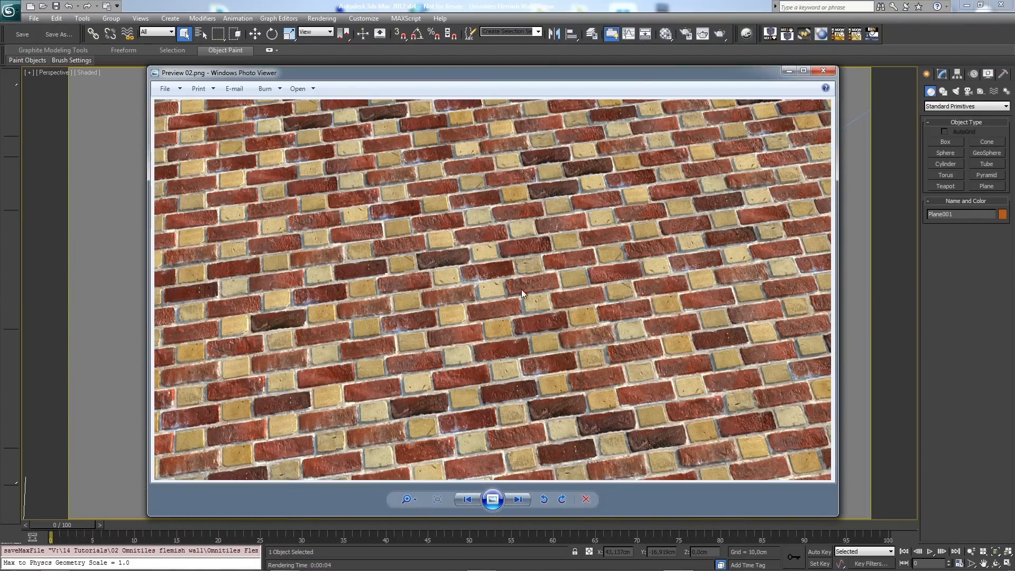
pyautogui.click(788, 71)
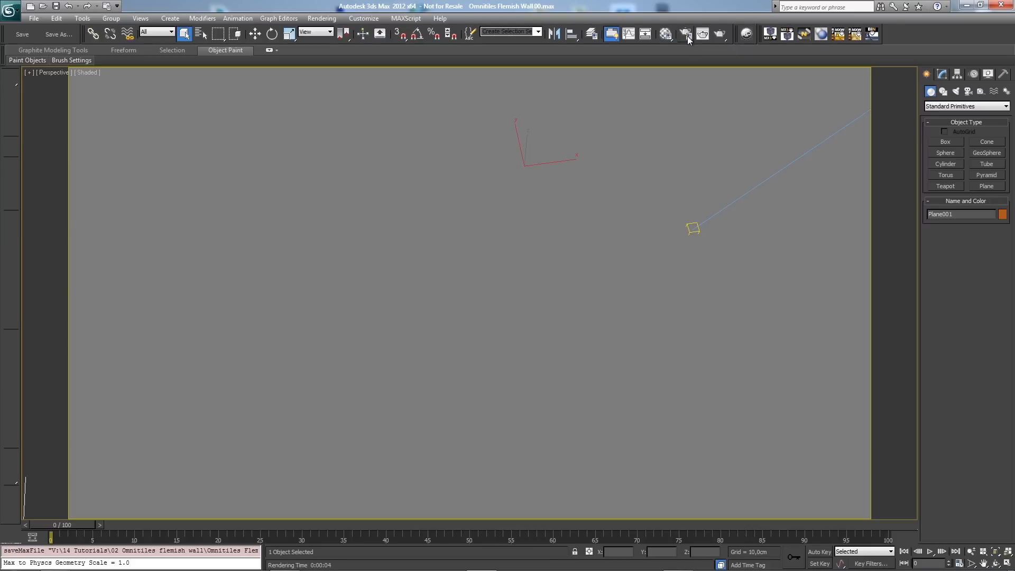
# Step: Open the Material Editor and assign a VP Omnitiles map to the diffuse slot of Material #1
pyautogui.click(665, 33)
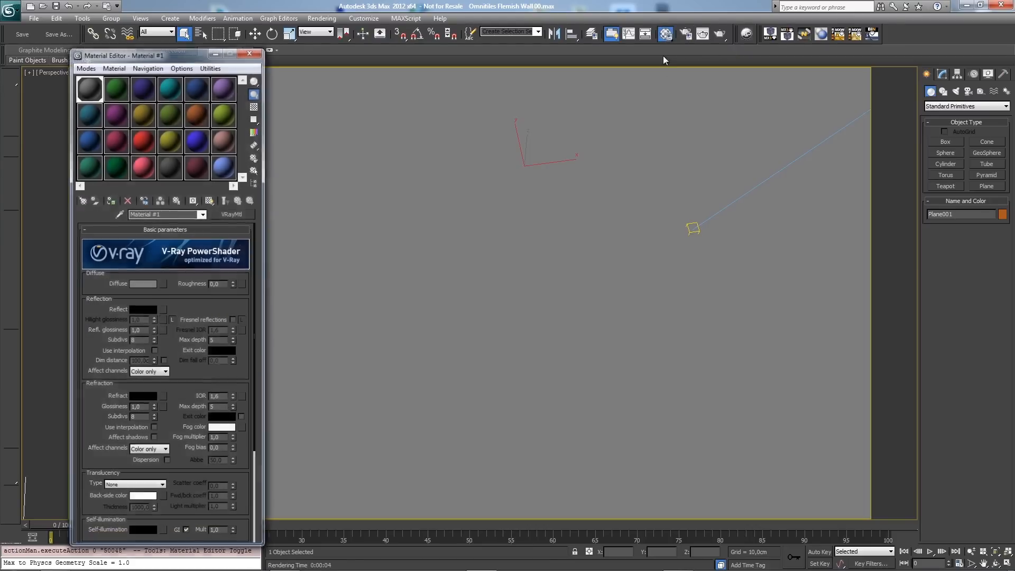
pyautogui.moveTo(193, 302)
pyautogui.mouseDown()
pyautogui.moveTo(194, 291)
pyautogui.moveTo(198, 301)
pyautogui.mouseUp()
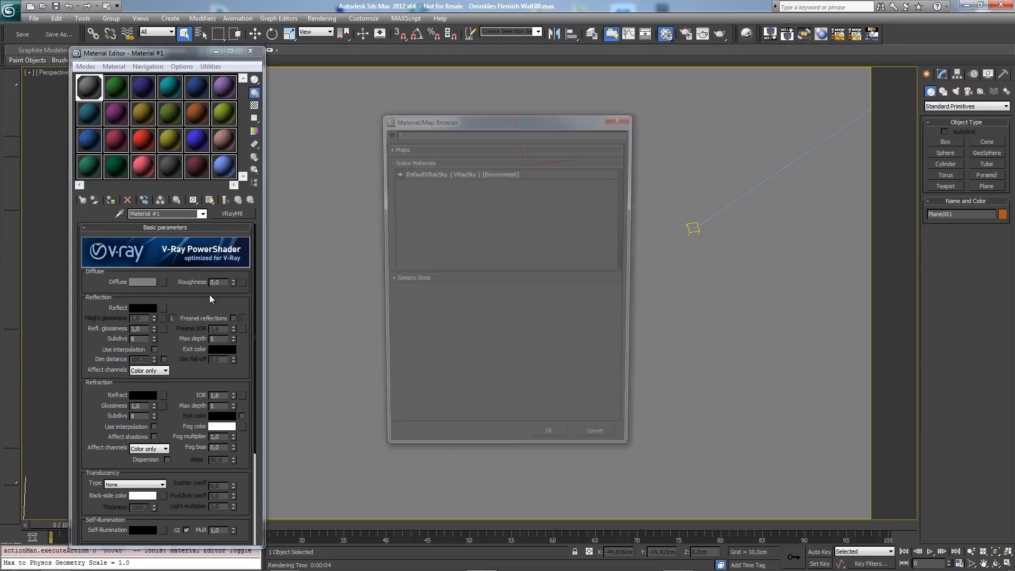
pyautogui.click(413, 147)
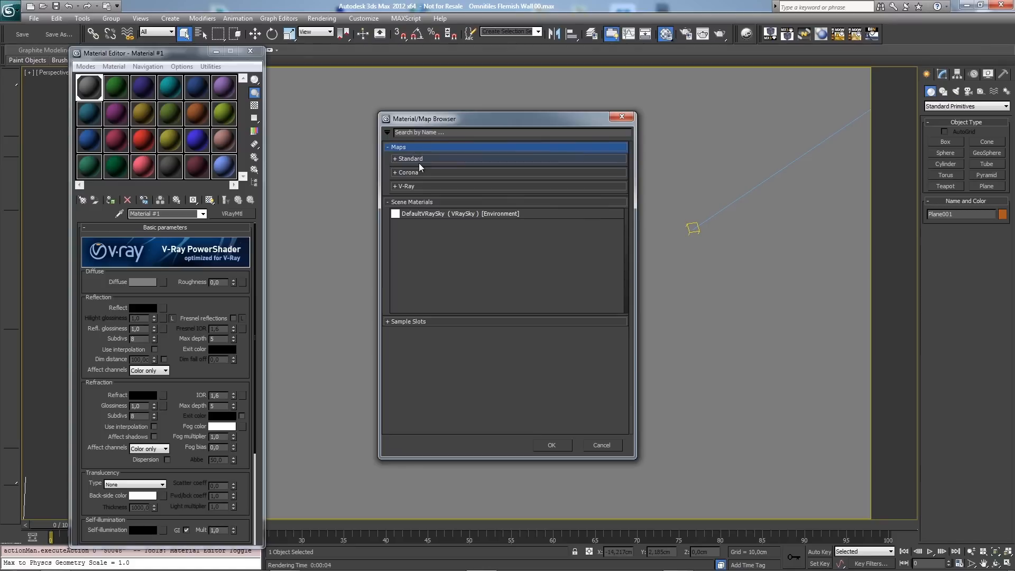
pyautogui.click(420, 159)
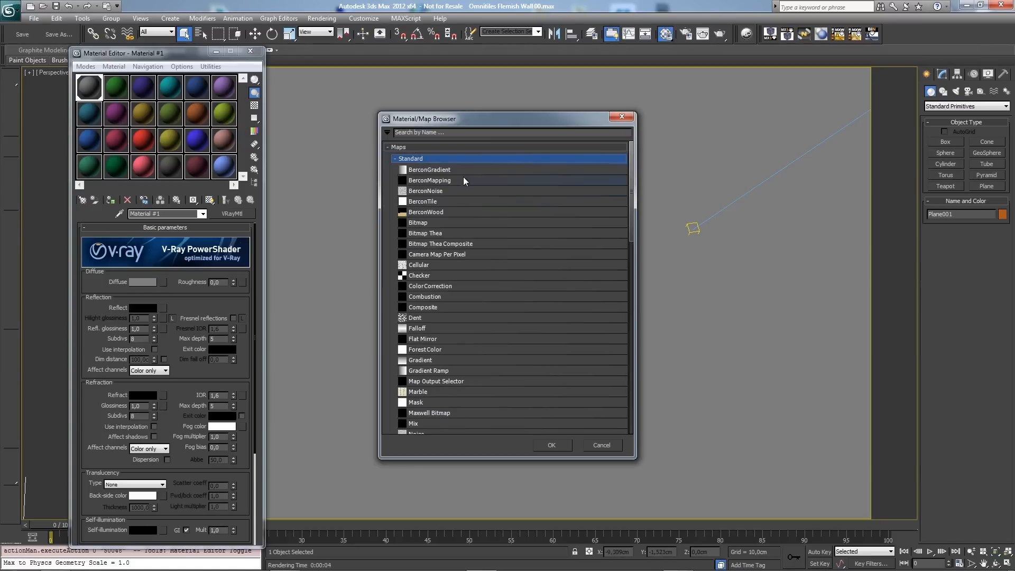
pyautogui.scroll(-12, 520, 247)
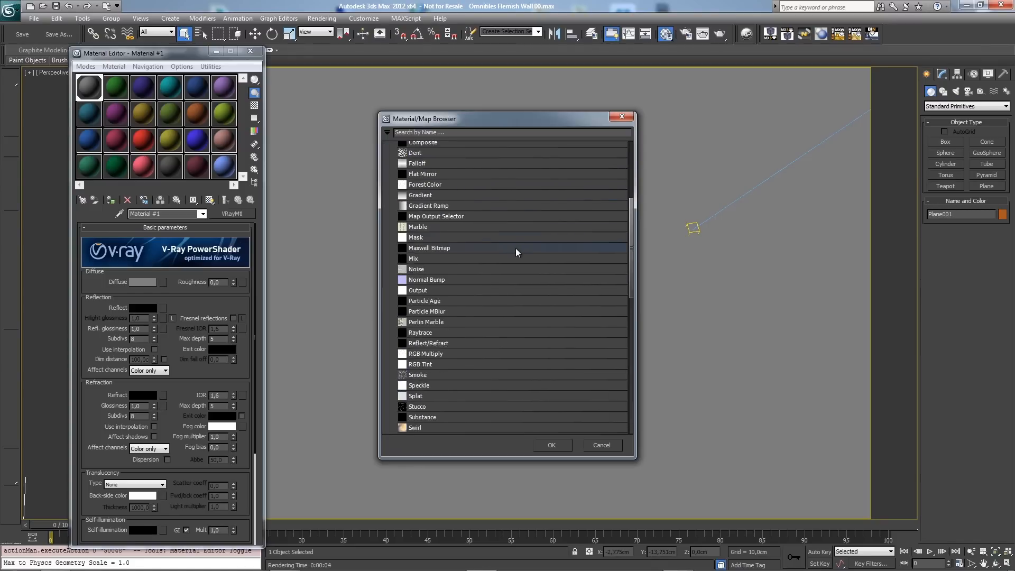
pyautogui.scroll(-4, 518, 247)
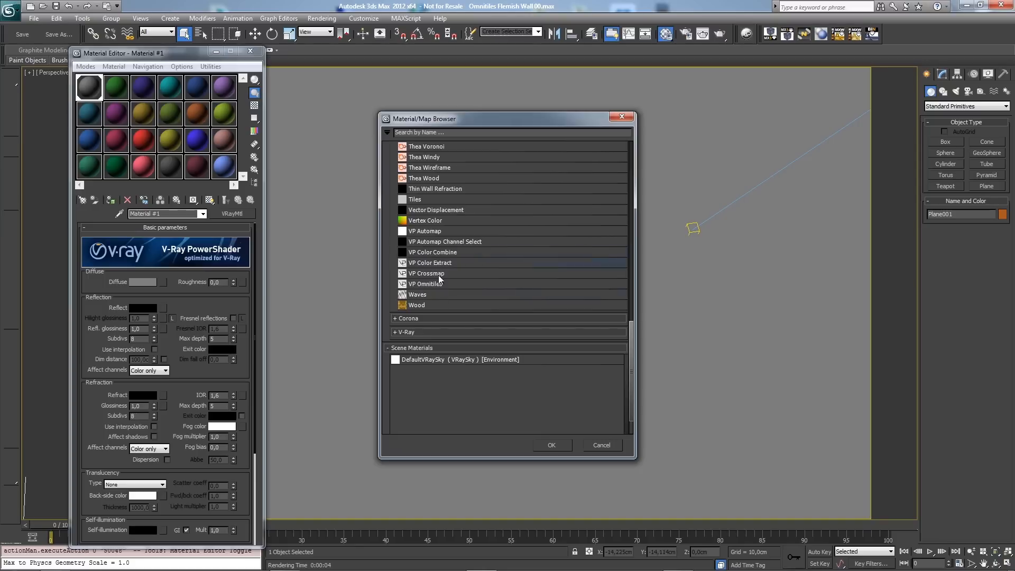
pyautogui.click(442, 136)
pyautogui.write('vp')
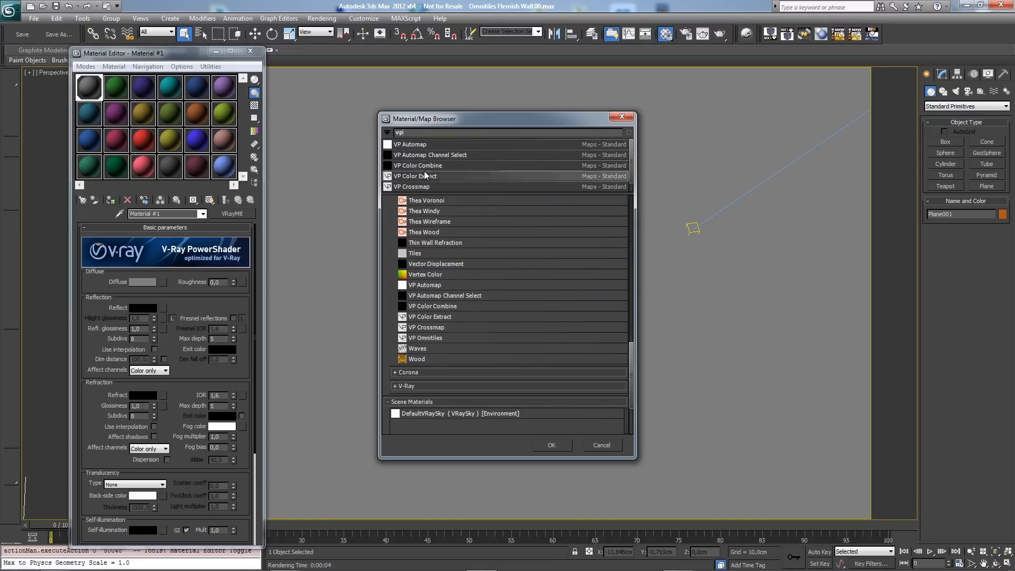
pyautogui.scroll(-1, 427, 176)
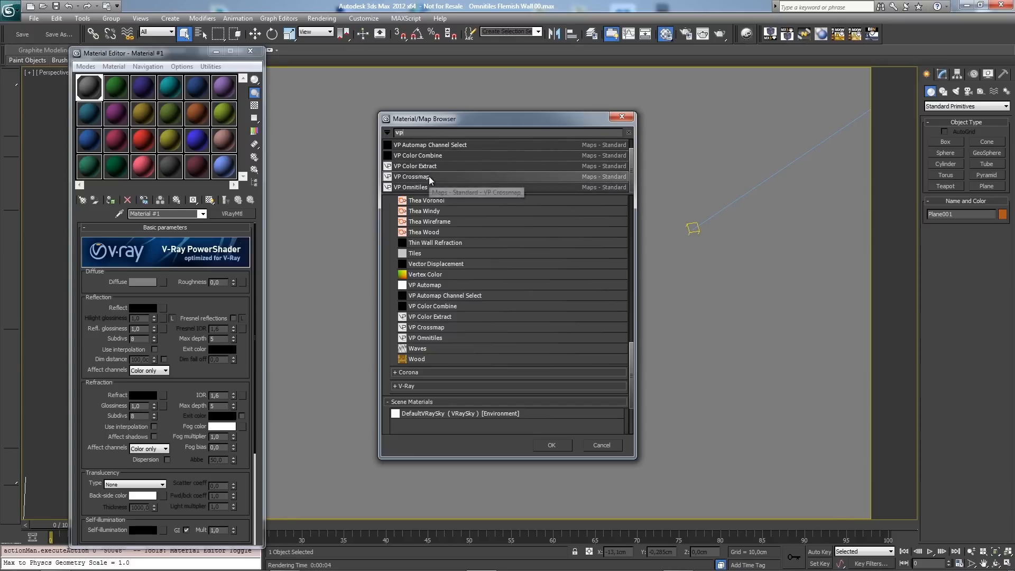
pyautogui.doubleClick(420, 187)
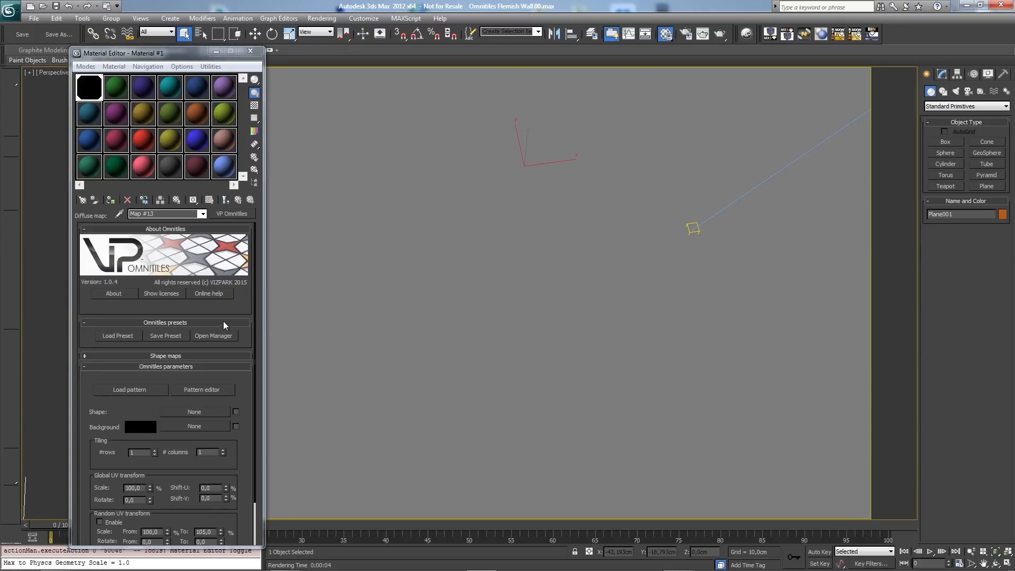
# Step: Search the Omnitiles presets for "flemish" and load the Flemish Bond preset into the material's diffuse map
pyautogui.moveTo(244, 306)
pyautogui.mouseDown()
pyautogui.moveTo(242, 272)
pyautogui.moveTo(241, 308)
pyautogui.mouseUp()
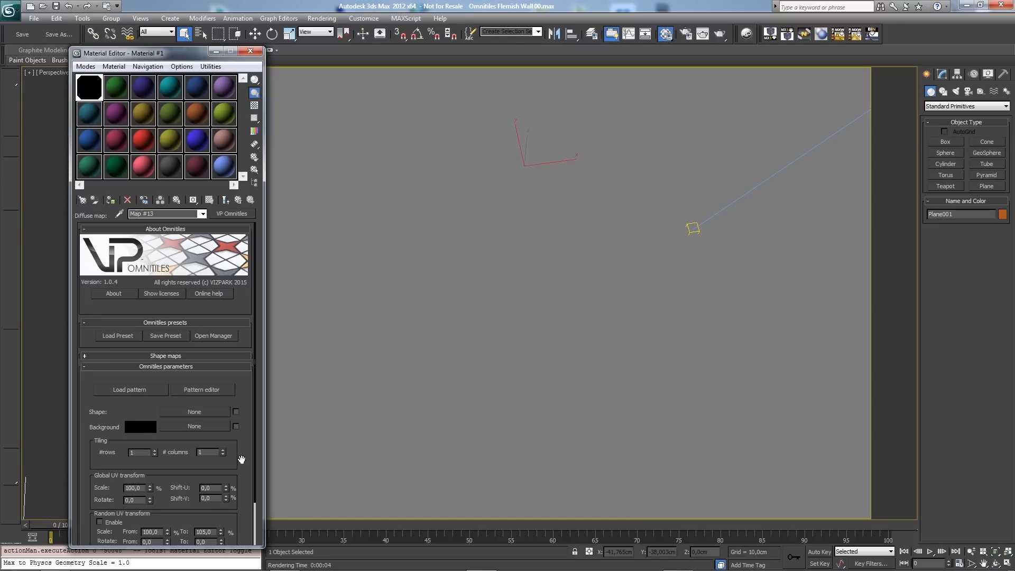
pyautogui.moveTo(241, 458)
pyautogui.mouseDown()
pyautogui.moveTo(251, 405)
pyautogui.moveTo(244, 465)
pyautogui.mouseUp()
pyautogui.click(122, 338)
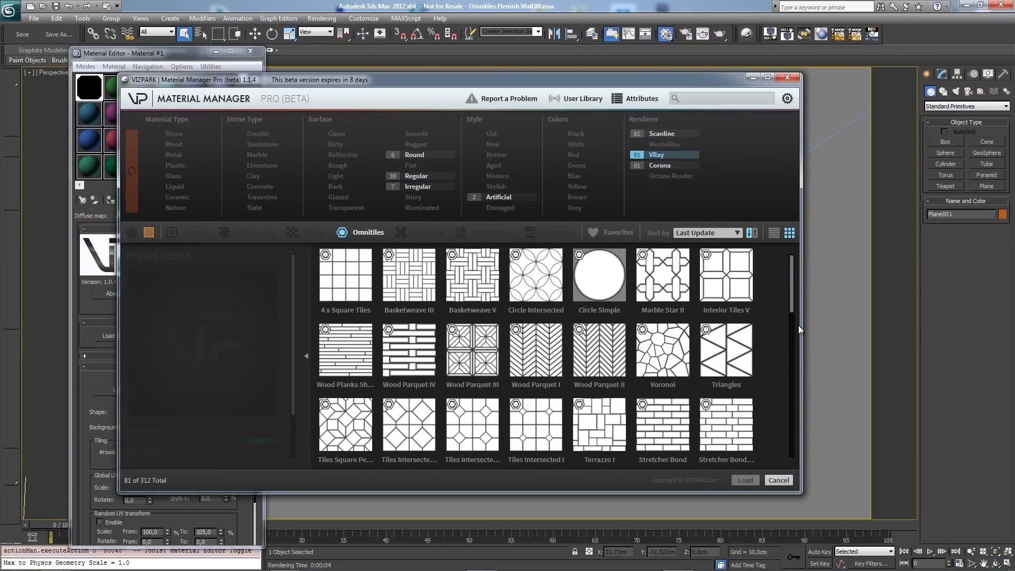
pyautogui.moveTo(789, 297); pyautogui.dragTo(796, 266)
pyautogui.write('flemish')
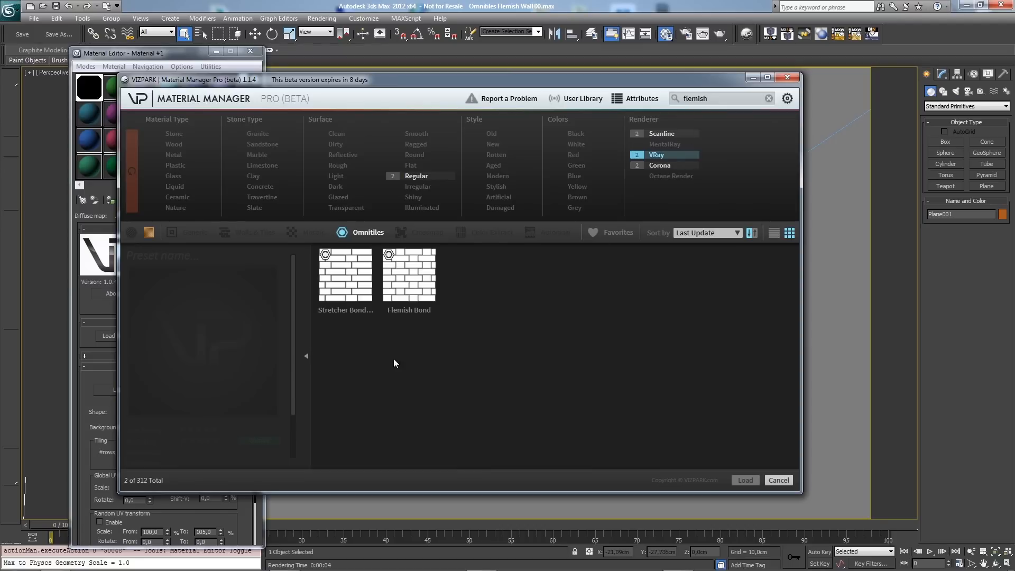
pyautogui.click(346, 281)
pyautogui.click(414, 277)
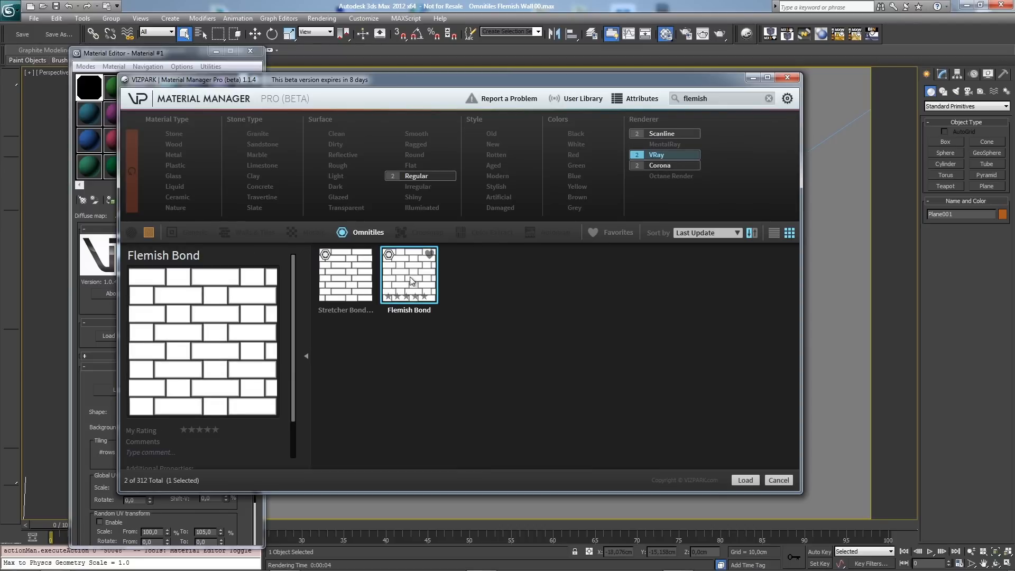
pyautogui.click(746, 479)
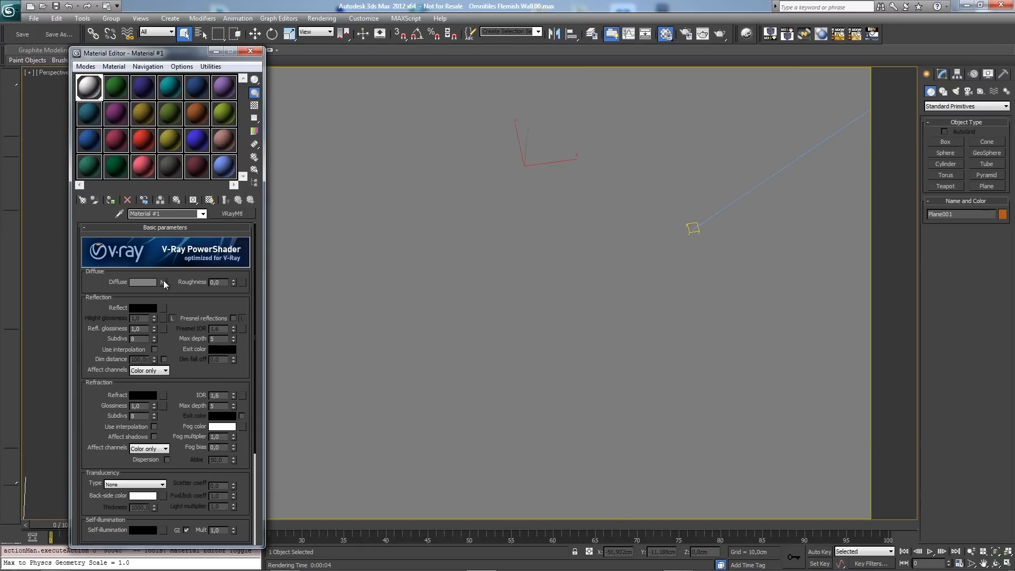
# Step: Open the diffuse Flemish Bond map and inspect its pattern in an enlarged sample preview
pyautogui.click(164, 282)
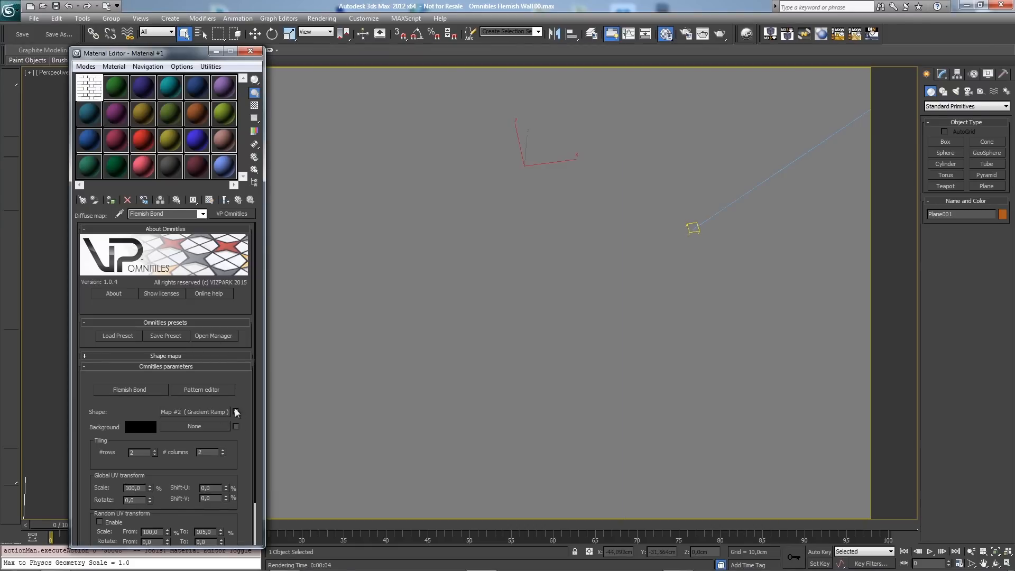
pyautogui.doubleClick(91, 91)
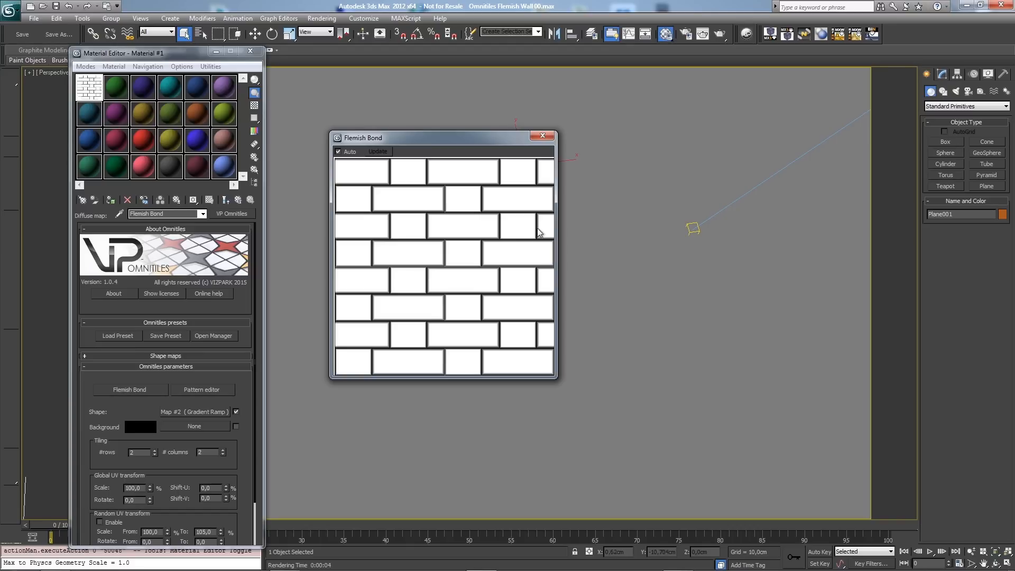
pyautogui.click(543, 136)
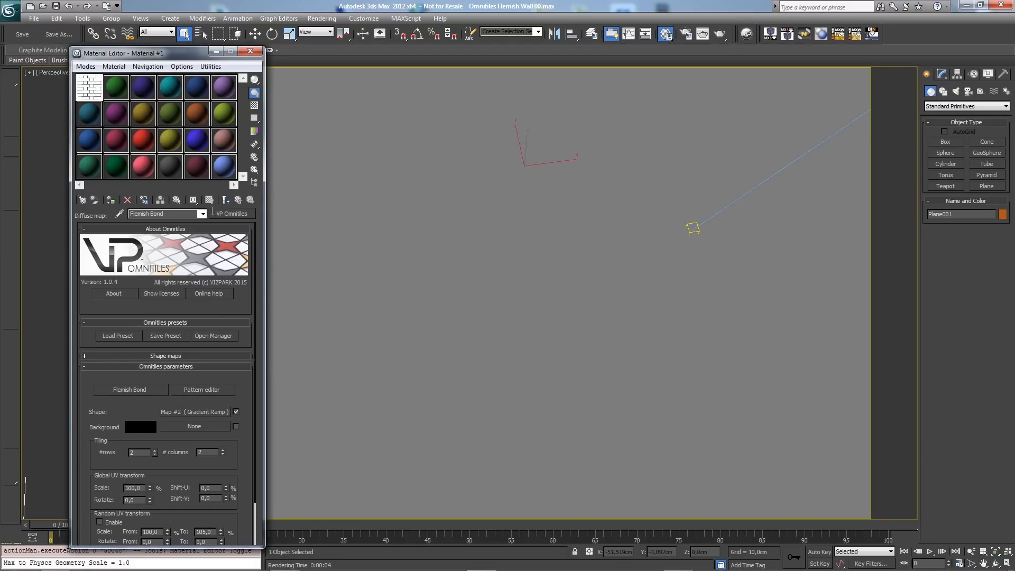
# Step: Assign Material #1 to the selected plane and show the shaded material in the viewport
pyautogui.click(225, 200)
pyautogui.click(110, 200)
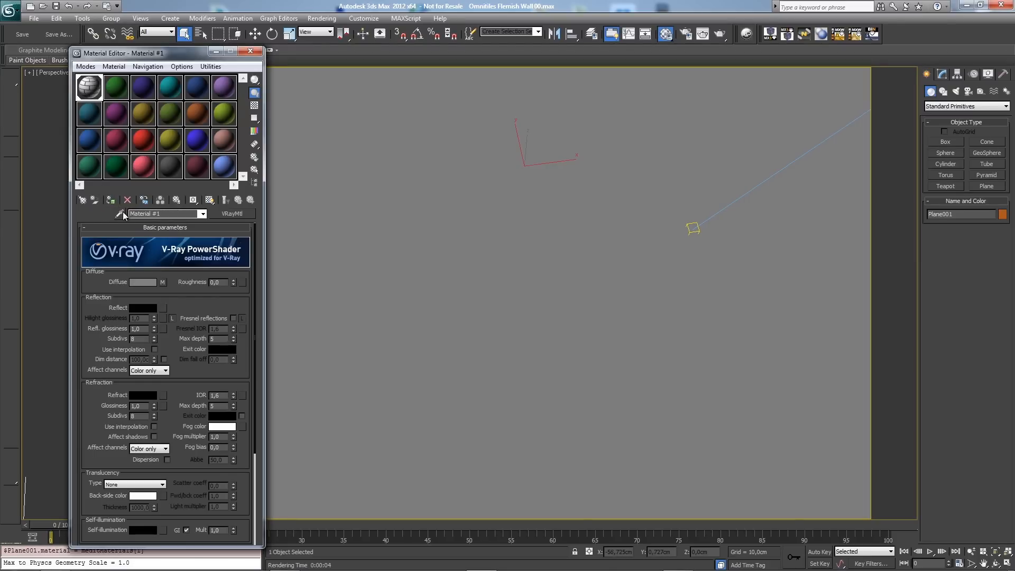
pyautogui.click(210, 199)
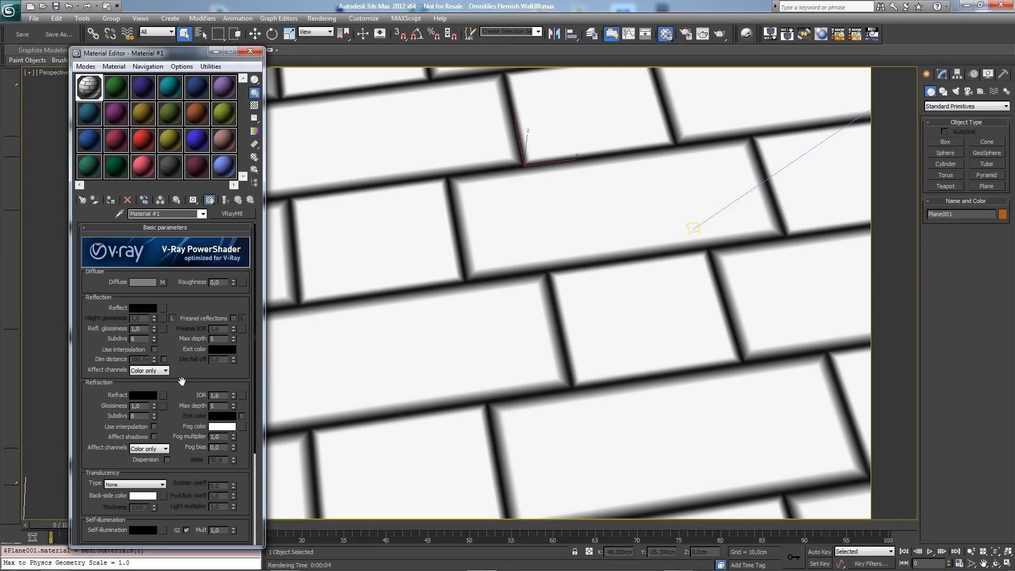
# Step: Set the Flemish Bond diffuse map's tiling to 10 rows and 10 columns
pyautogui.click(163, 282)
pyautogui.doubleClick(150, 452)
pyautogui.write('10')
pyautogui.press('Tab')
pyautogui.write('10')
pyautogui.press('Tab')
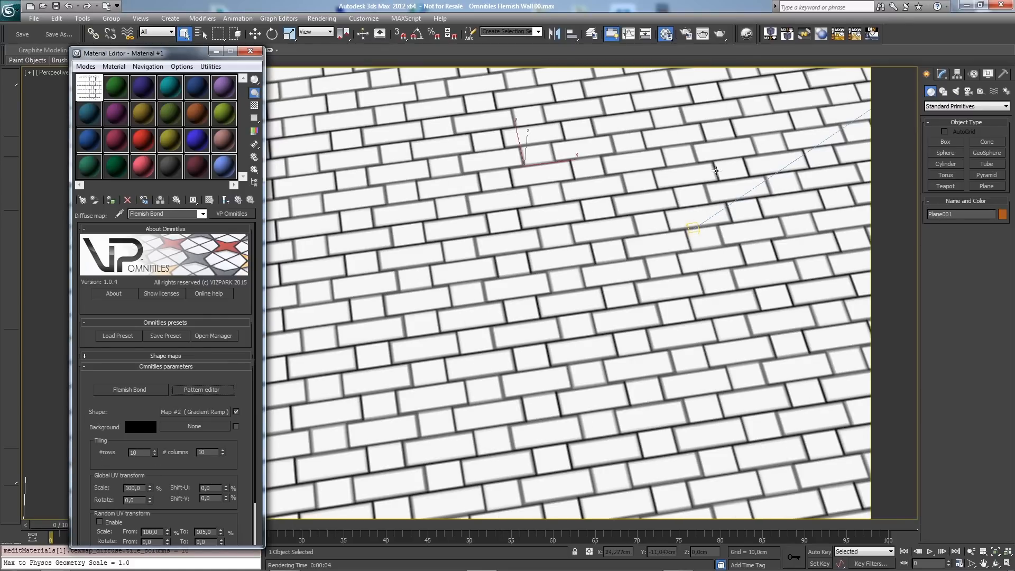
# Step: Render the perspective view to check the plane's Flemish bond tiling, and close the rendered image
pyautogui.click(720, 34)
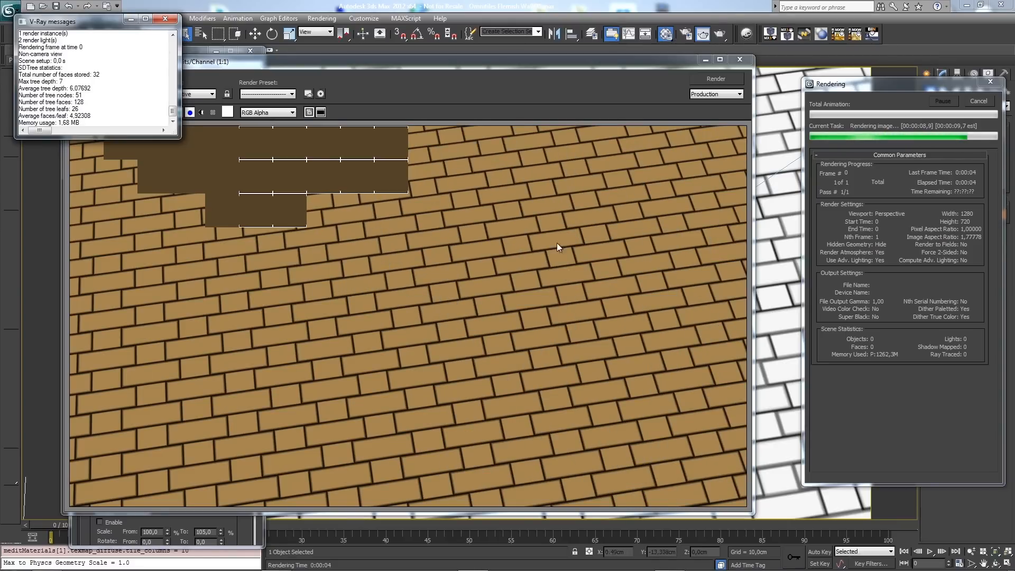
pyautogui.click(741, 60)
# Step: Replace the Gradient Ramp in the Flemish Bond map's Shape slot with a VP Crossmap, keeping the old map as sub-map
pyautogui.moveTo(246, 390); pyautogui.dragTo(245, 329)
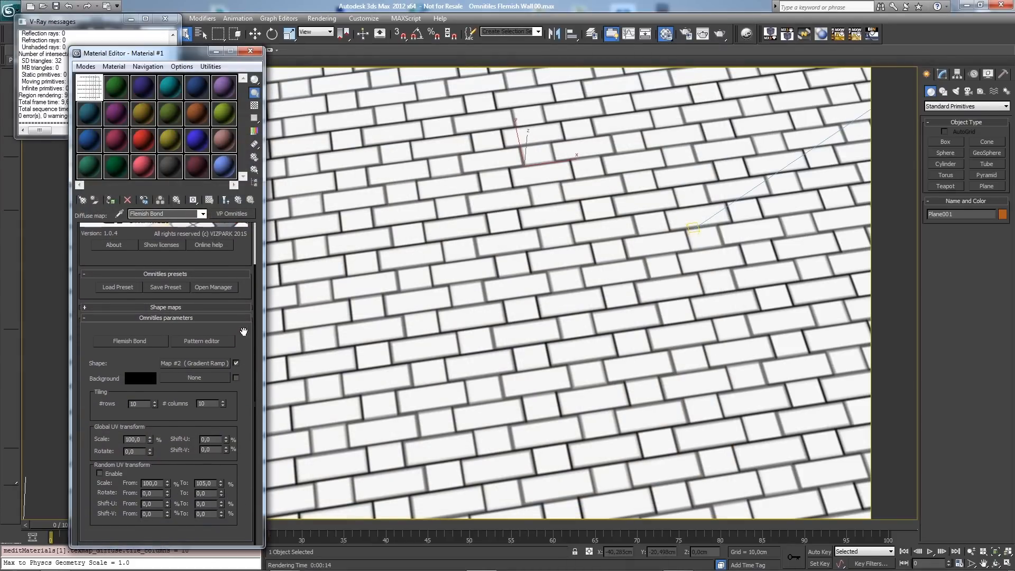
pyautogui.click(210, 364)
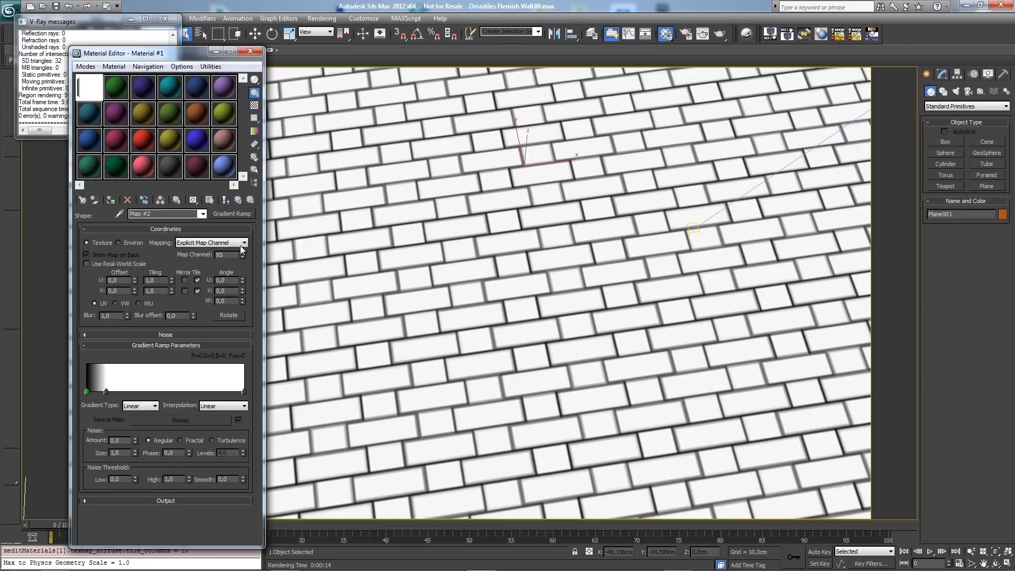
pyautogui.click(232, 214)
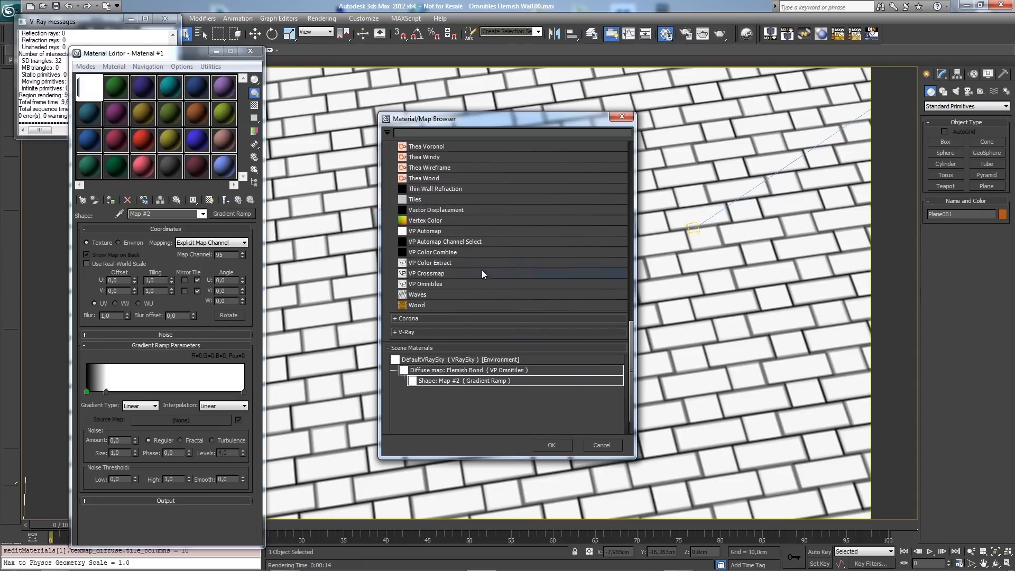
pyautogui.doubleClick(436, 275)
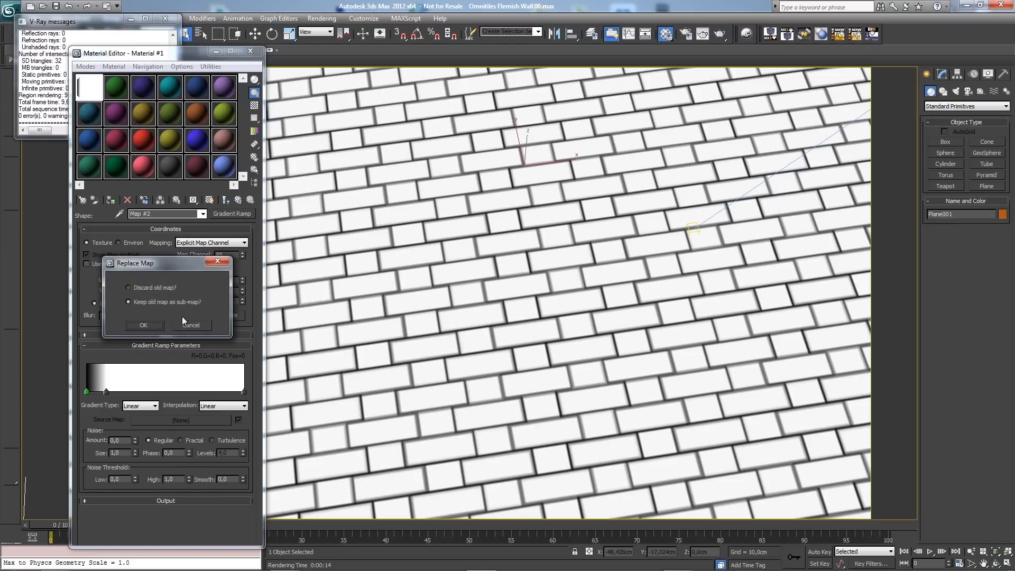
pyautogui.click(148, 325)
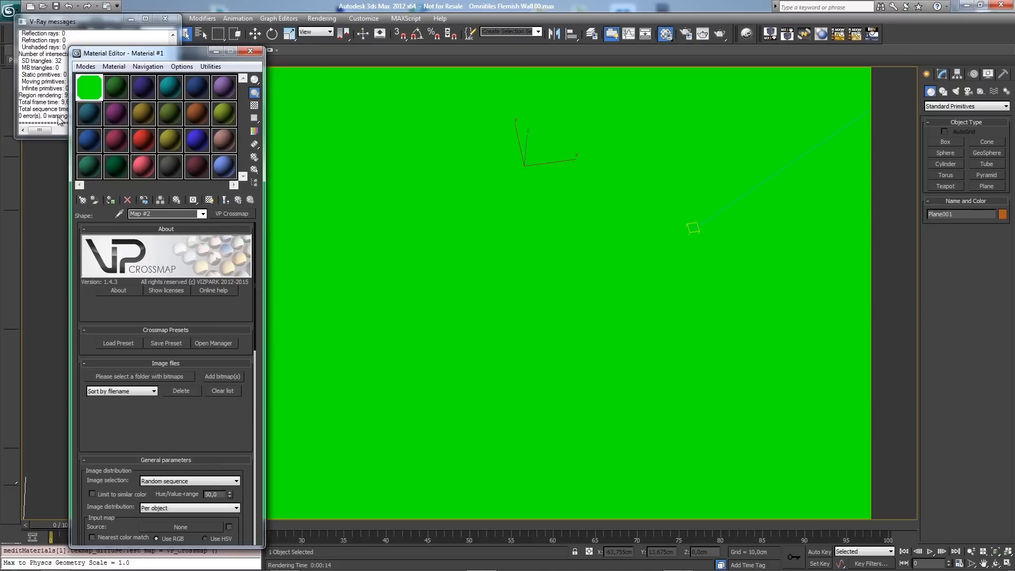
# Step: Load the Berlin Bricks preset into the VP Crossmap
pyautogui.click(116, 343)
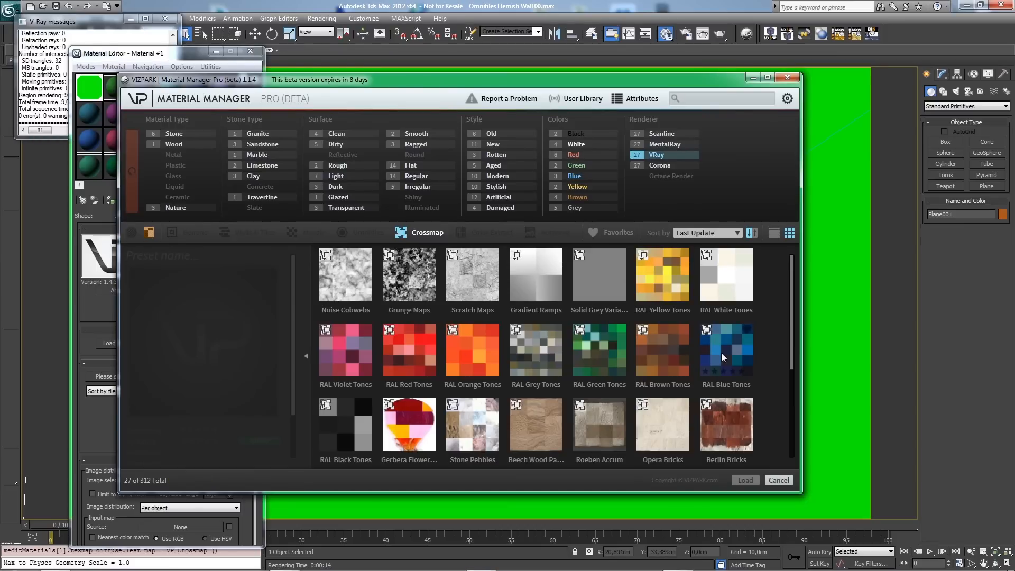
pyautogui.moveTo(792, 327); pyautogui.dragTo(791, 357)
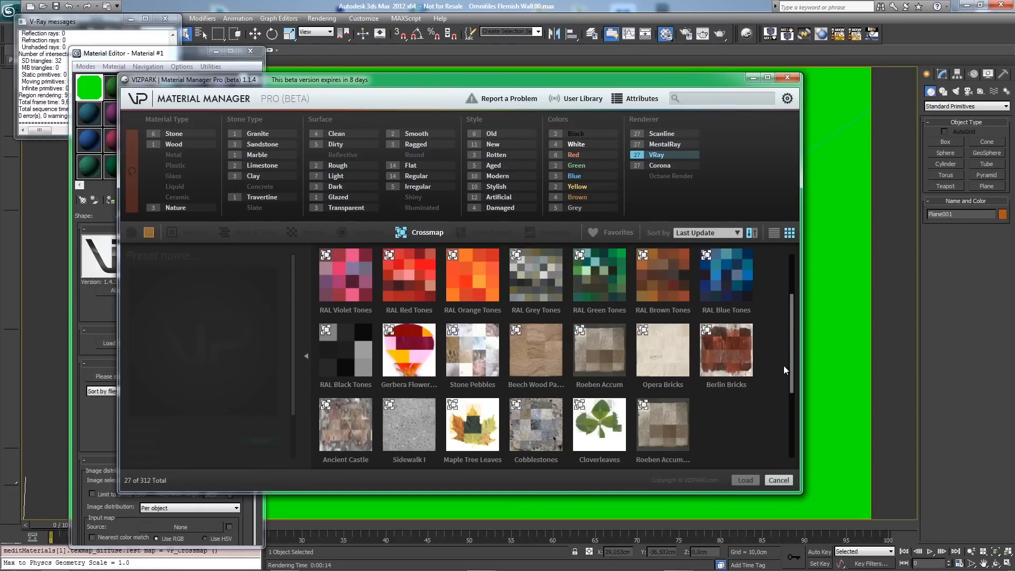
pyautogui.click(718, 354)
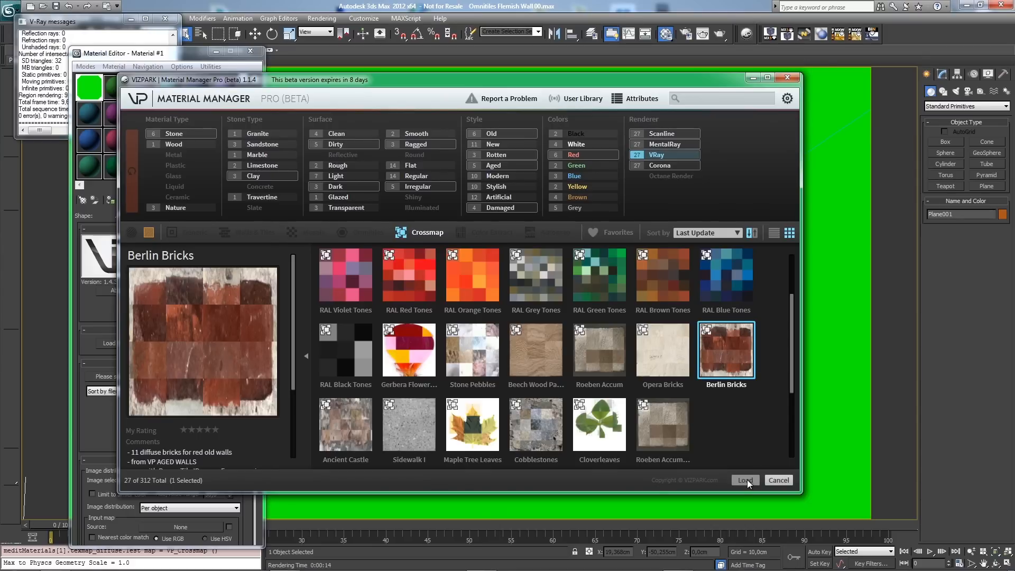
pyautogui.click(746, 480)
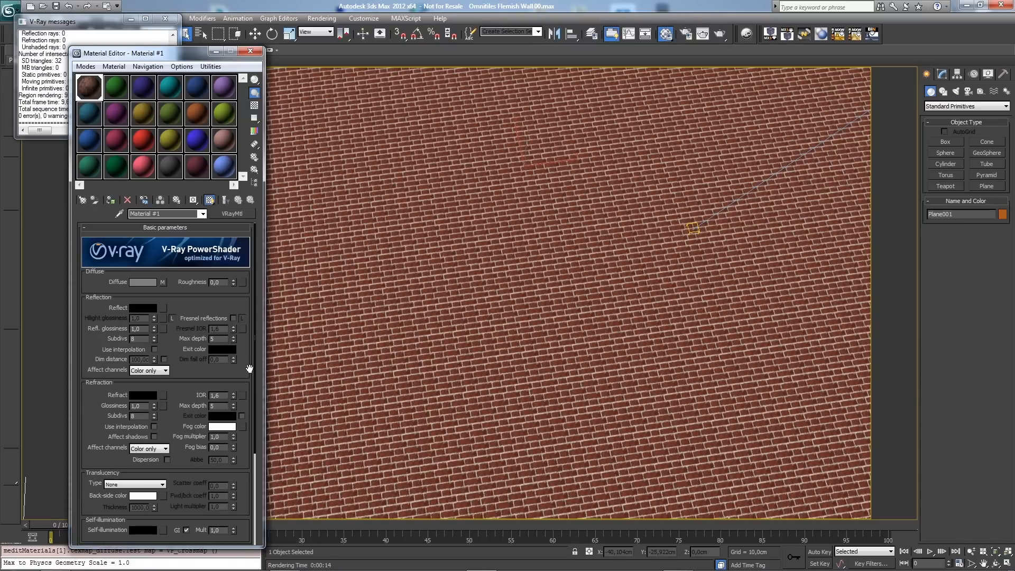
# Step: Set the image distribution of the Berlin Bricks Crossmap in the diffuse map's Shape slot to Use Omnitiles/BerconTiles ID
pyautogui.moveTo(247, 368); pyautogui.dragTo(249, 287)
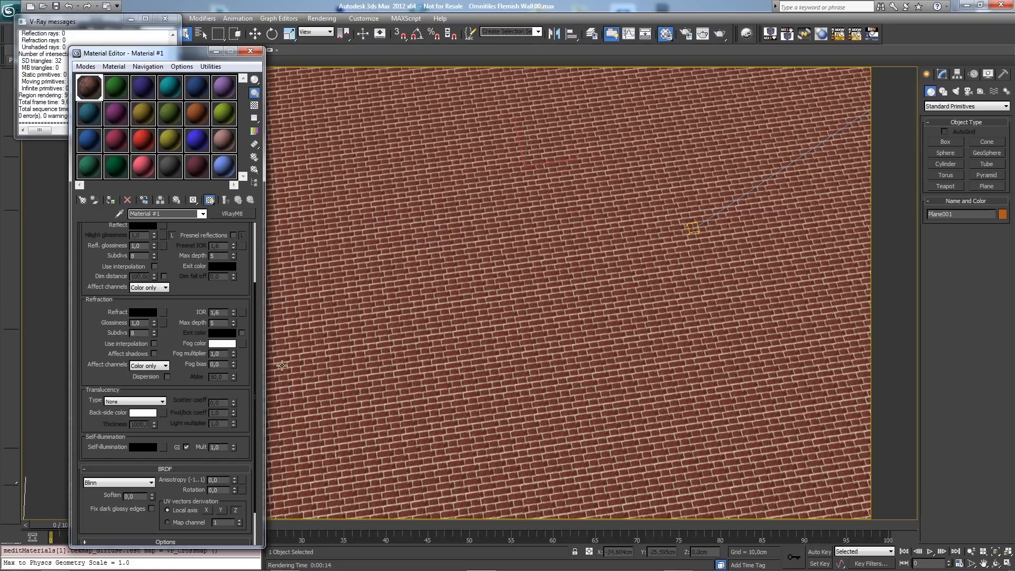
pyautogui.moveTo(181, 250); pyautogui.dragTo(201, 372)
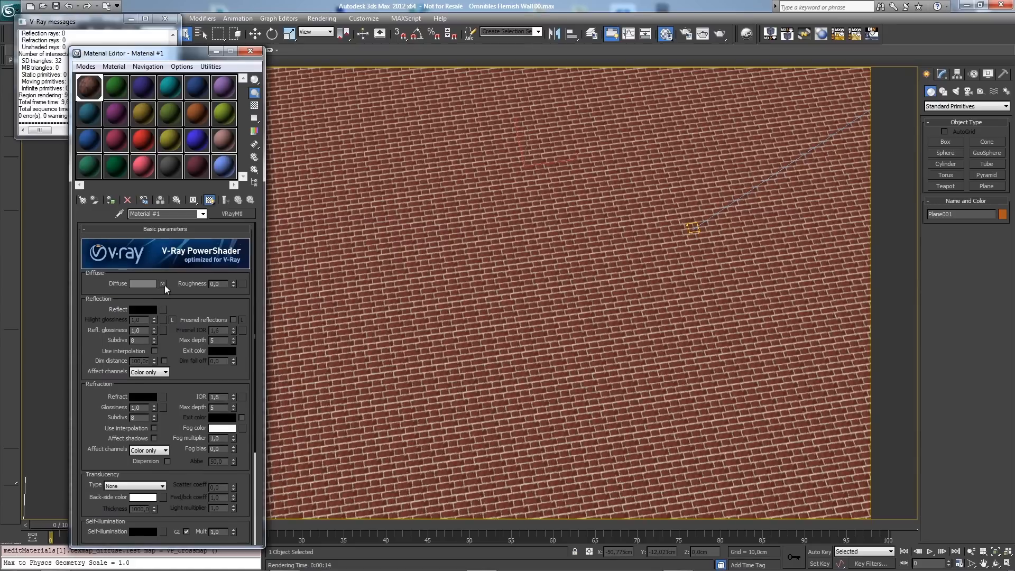
pyautogui.click(164, 285)
pyautogui.moveTo(245, 395); pyautogui.dragTo(247, 350)
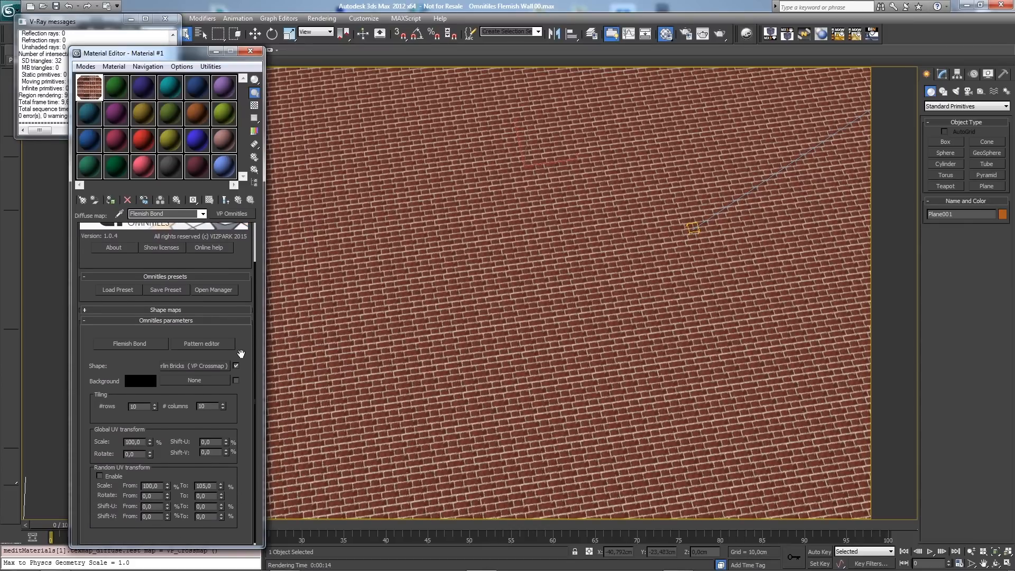
pyautogui.click(213, 366)
pyautogui.scroll(-5, 248, 391)
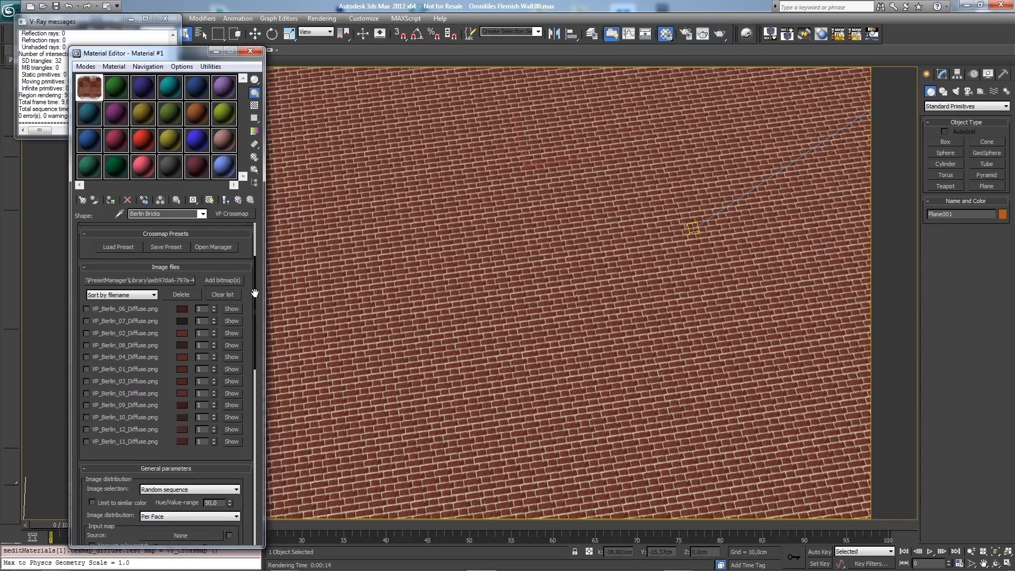
pyautogui.moveTo(249, 343); pyautogui.dragTo(250, 342)
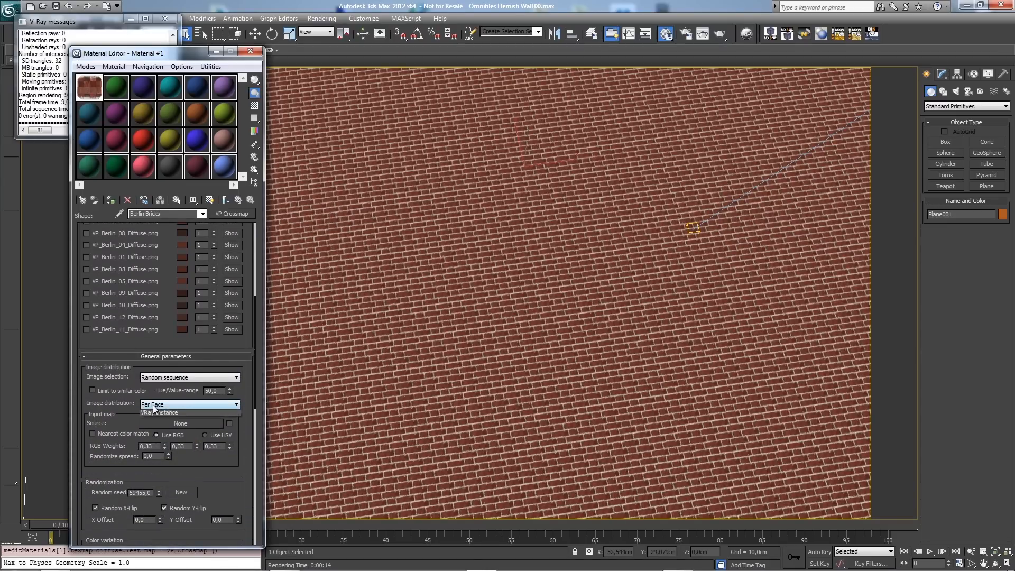
pyautogui.click(153, 405)
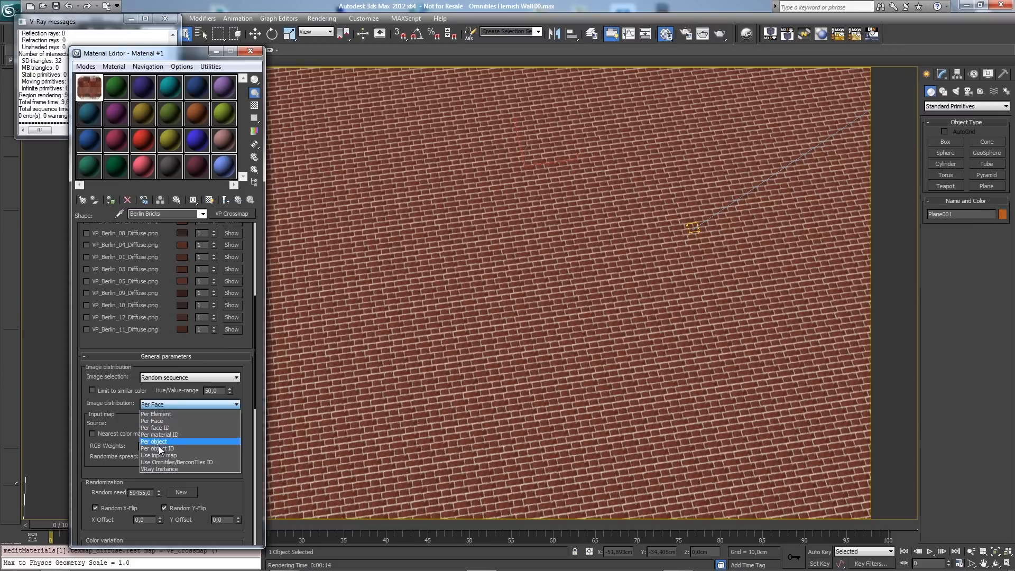
pyautogui.click(161, 463)
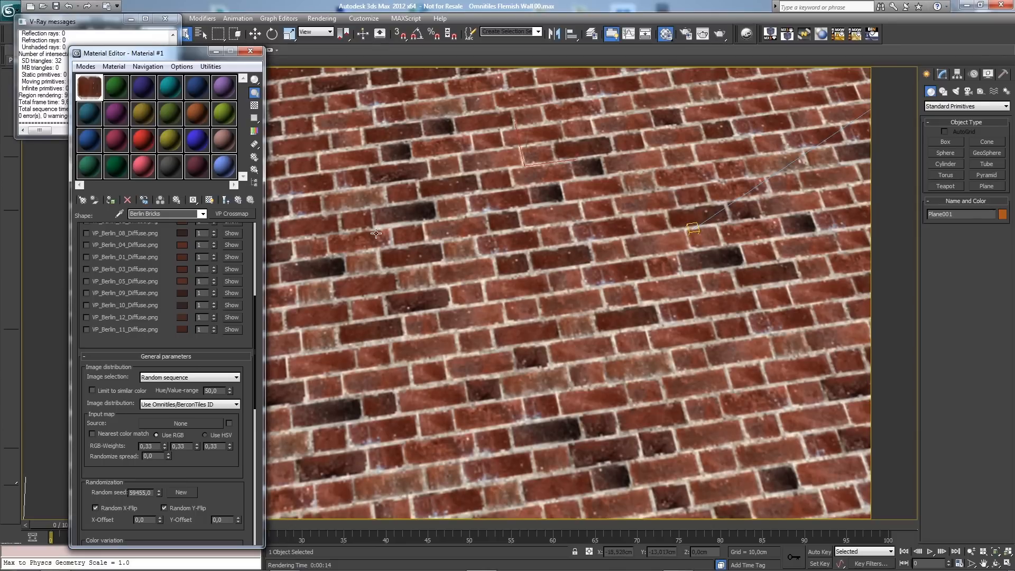
# Step: Review the Crossmap's brick image files and view the dark brick image VP_Berlin_07_Diffuse.png
pyautogui.moveTo(252, 329); pyautogui.dragTo(245, 444)
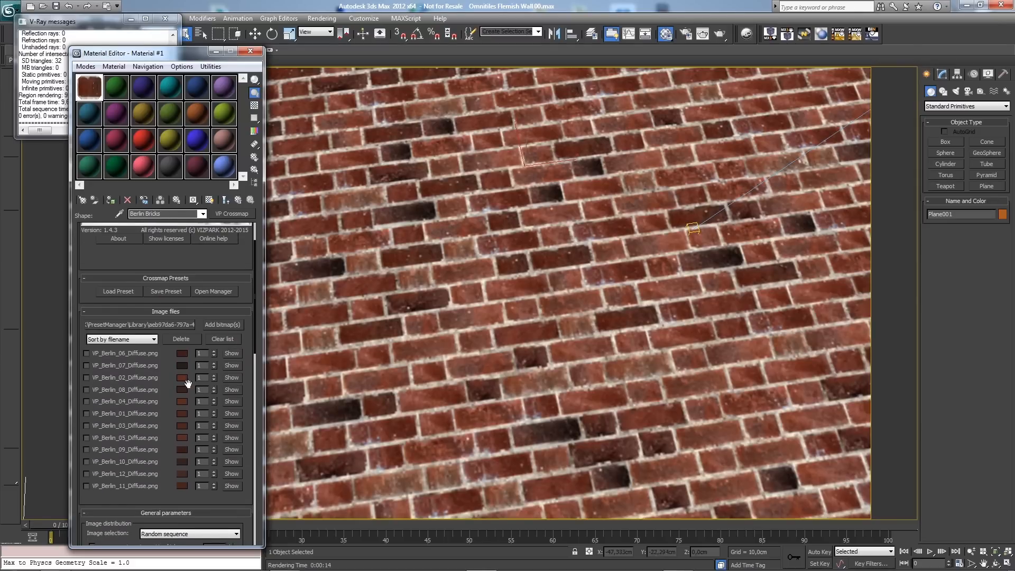
pyautogui.moveTo(256, 415); pyautogui.dragTo(256, 391)
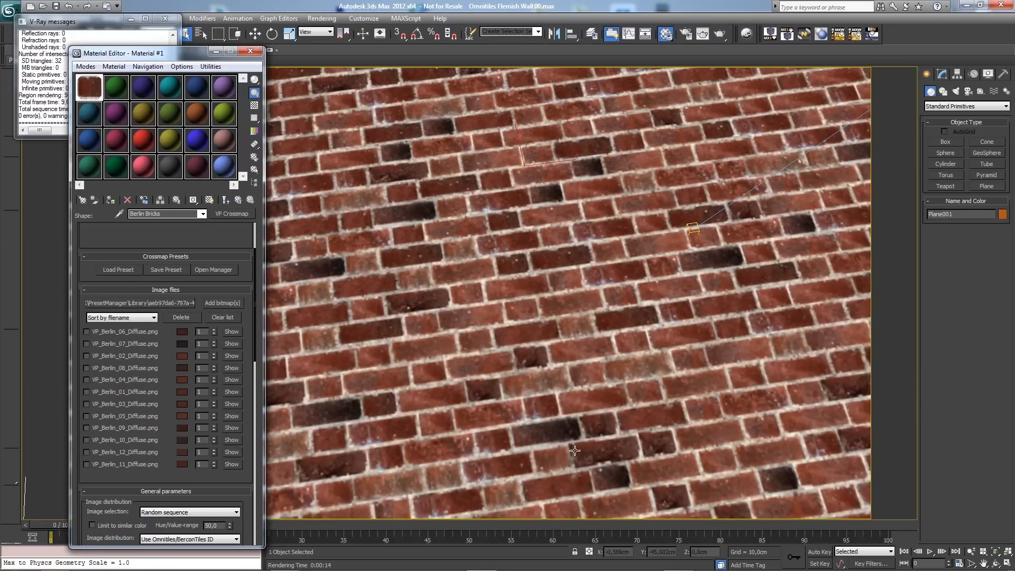
pyautogui.moveTo(256, 386); pyautogui.dragTo(258, 348)
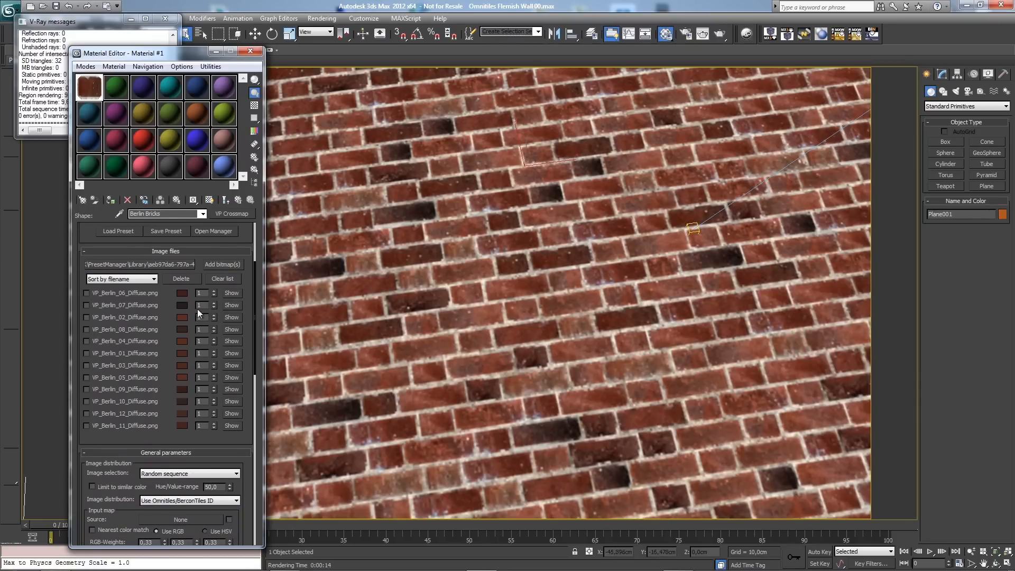
pyautogui.click(231, 305)
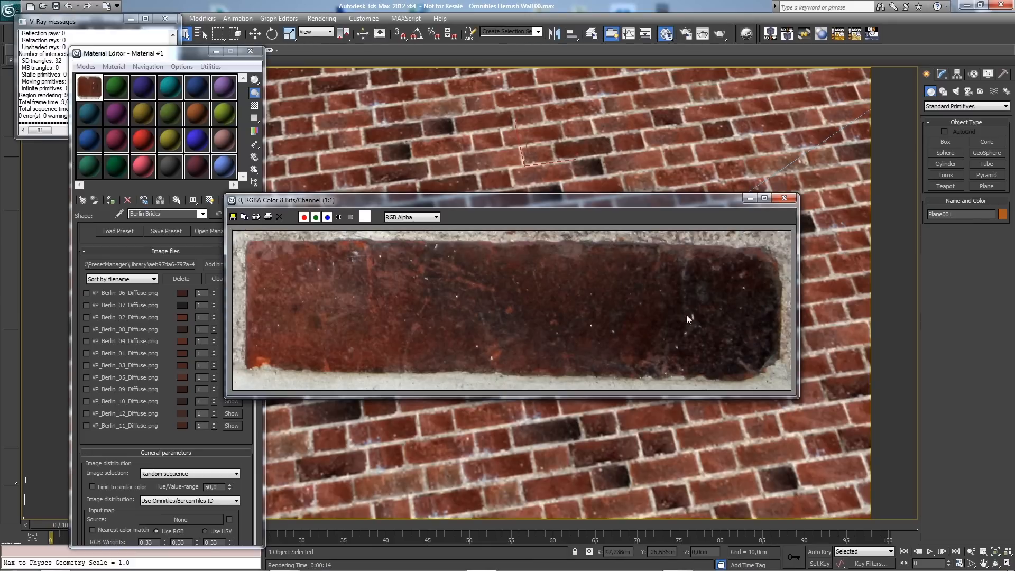
pyautogui.click(784, 198)
# Step: Set the image selection to Random (by probability) and the probability of VP_Berlin_07_Diffuse.png to 0
pyautogui.moveTo(250, 330); pyautogui.dragTo(263, 243)
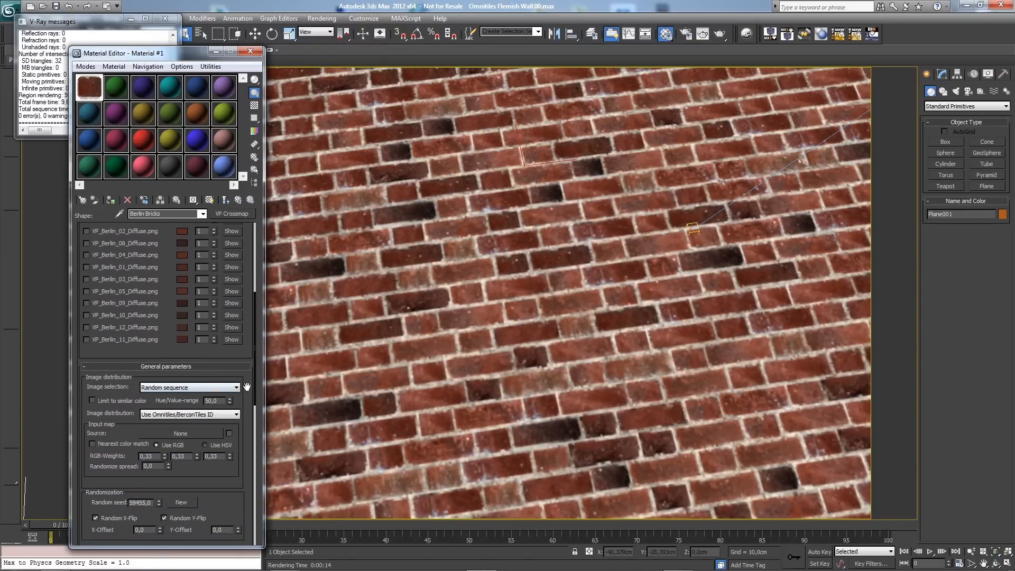
pyautogui.click(220, 388)
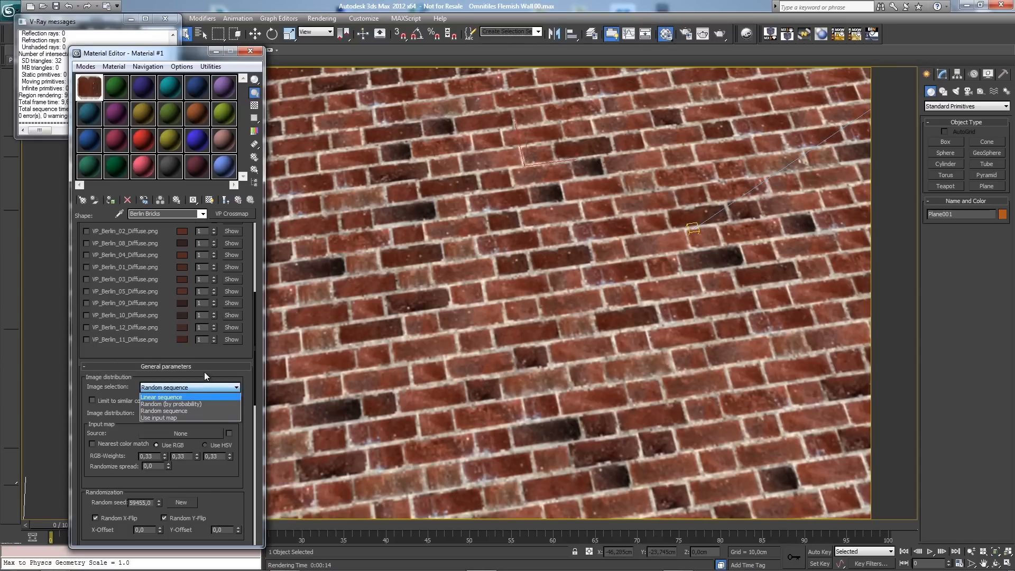
pyautogui.click(205, 403)
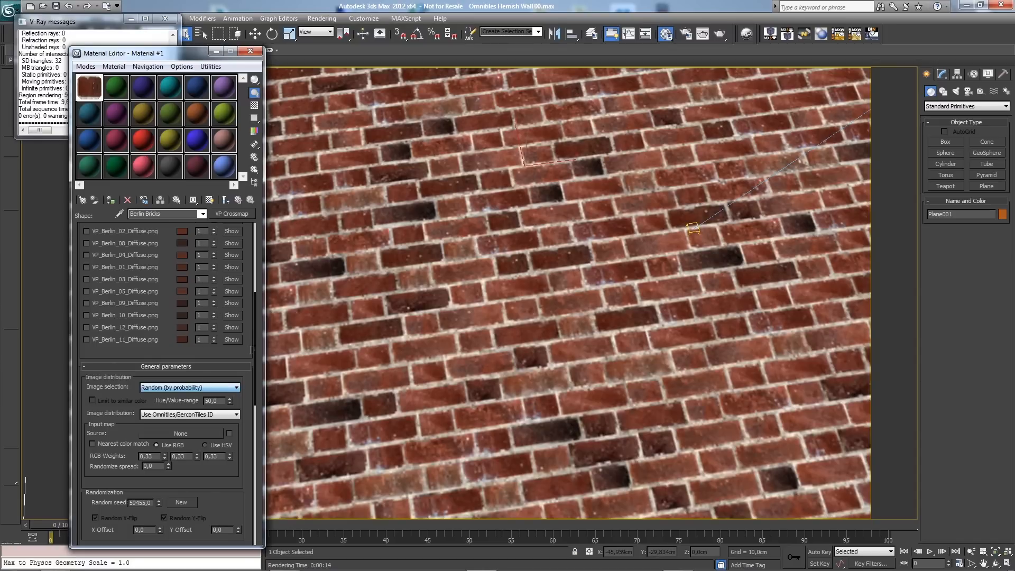
pyautogui.scroll(5, 203, 370)
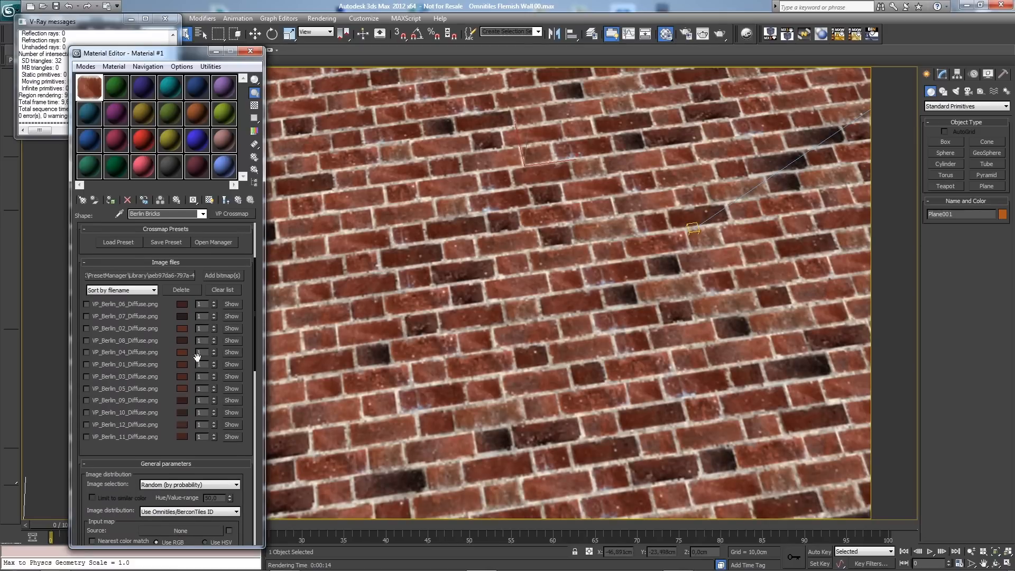
pyautogui.click(215, 318)
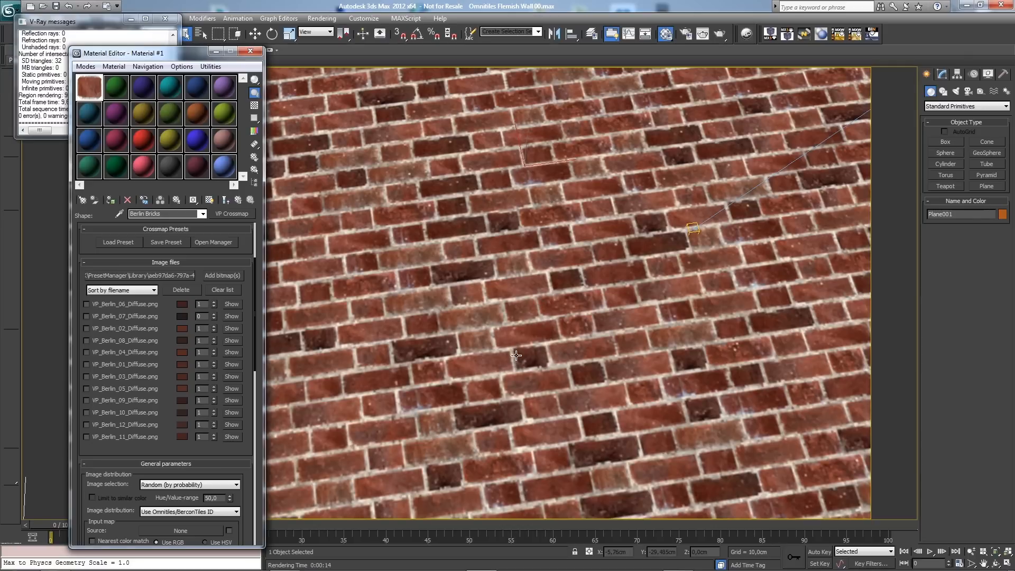
# Step: Return to the parent Flemish Bond map and view the reference image Preview 02.png of the two-coloured brick wall
pyautogui.moveTo(250, 297); pyautogui.dragTo(263, 390)
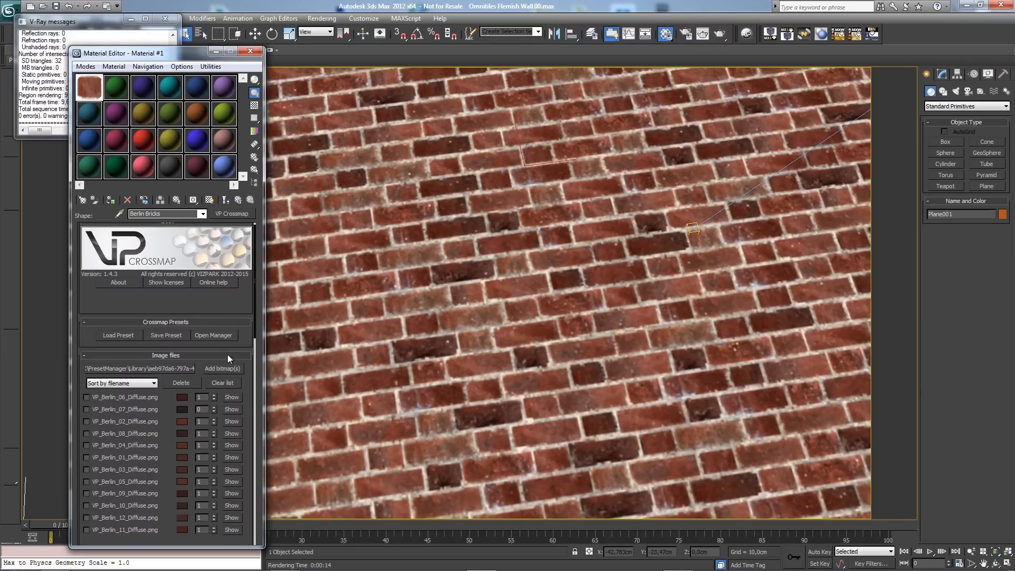
pyautogui.click(237, 204)
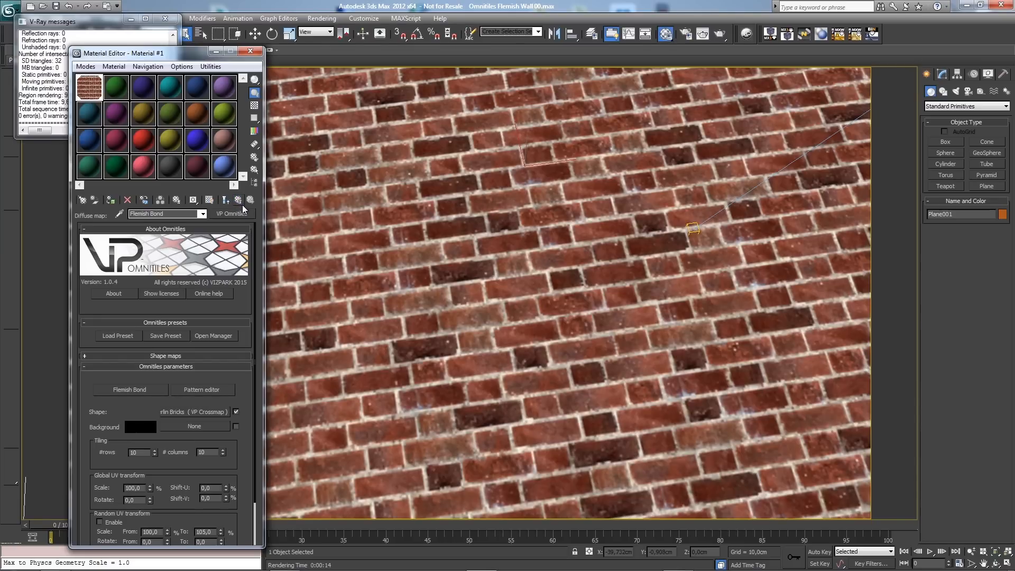
pyautogui.moveTo(333, 570)
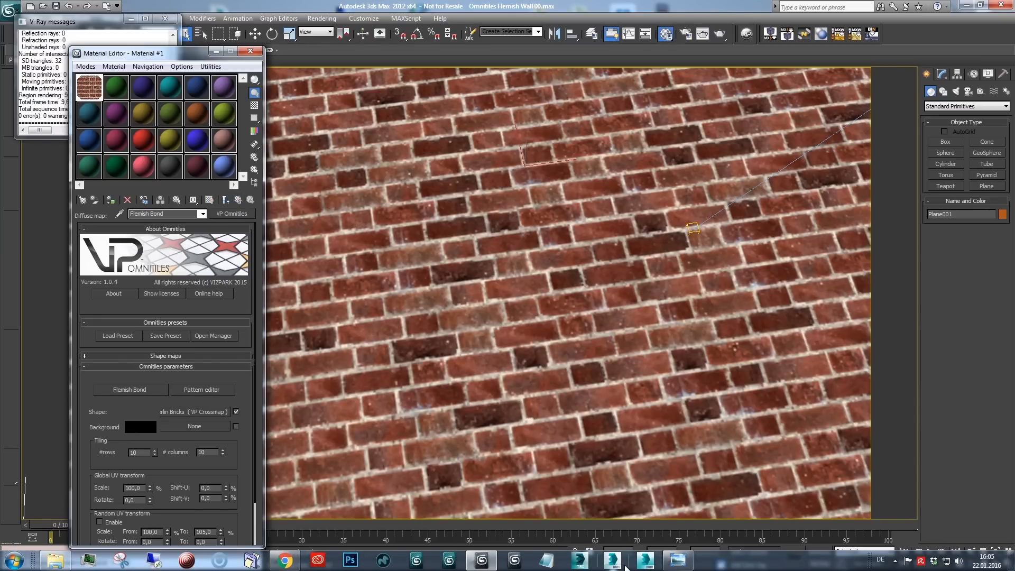
pyautogui.click(677, 562)
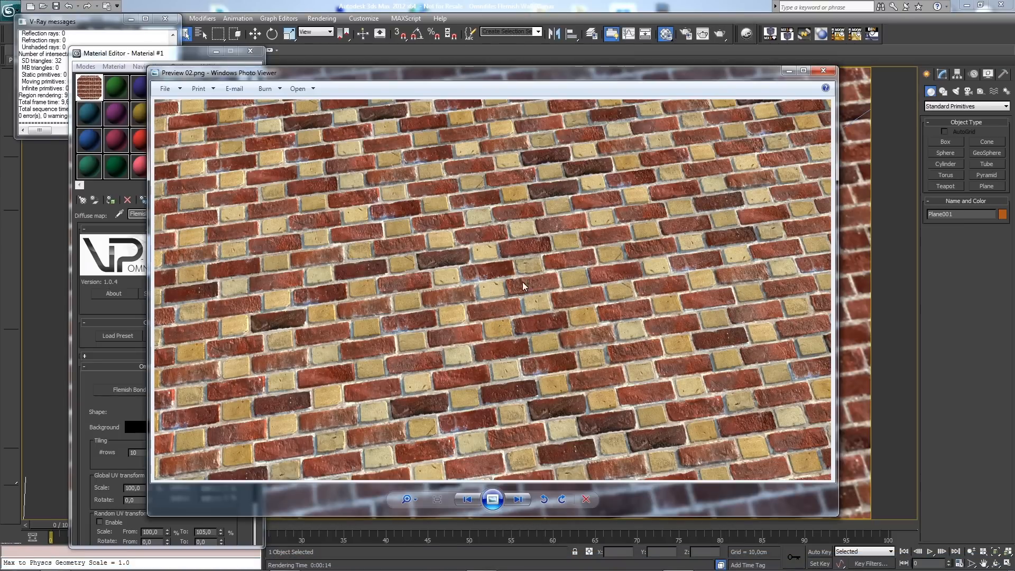
pyautogui.click(789, 70)
# Step: Disable the Flemish Bond map's Shape map and compare the pattern editor's polygons with the coloured tiles in the viewport
pyautogui.click(235, 412)
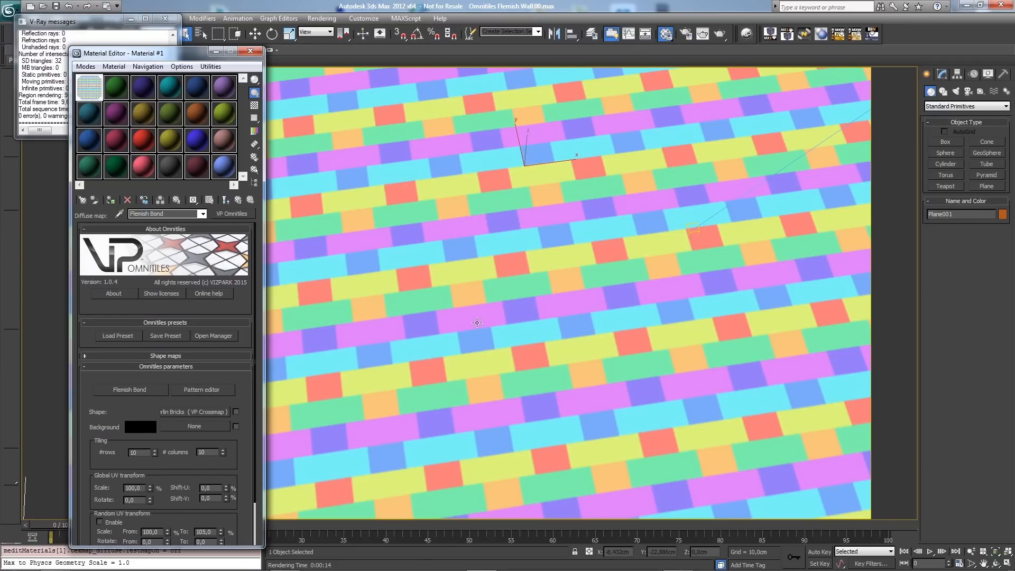
pyautogui.click(203, 389)
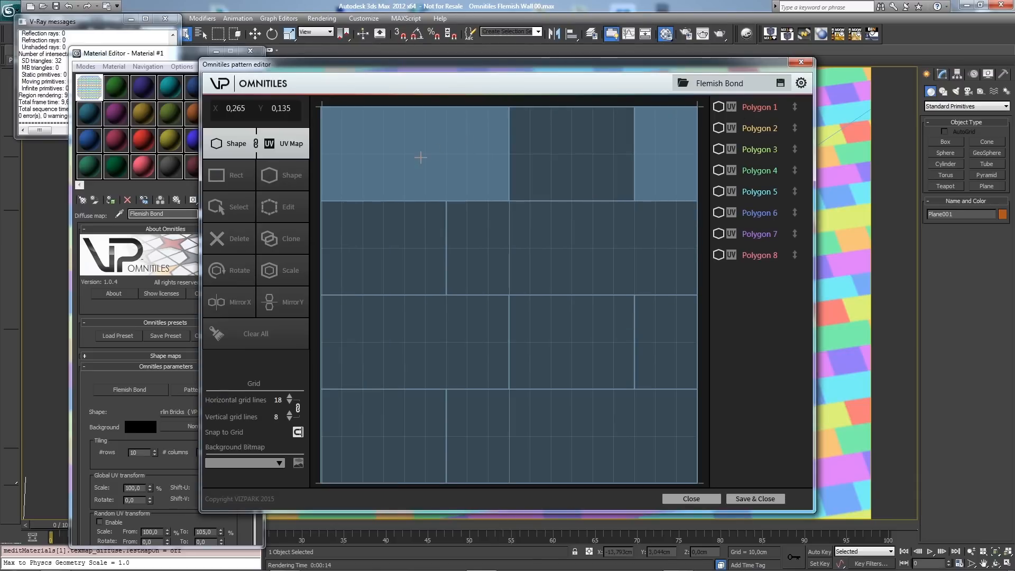
pyautogui.click(420, 157)
pyautogui.click(595, 230)
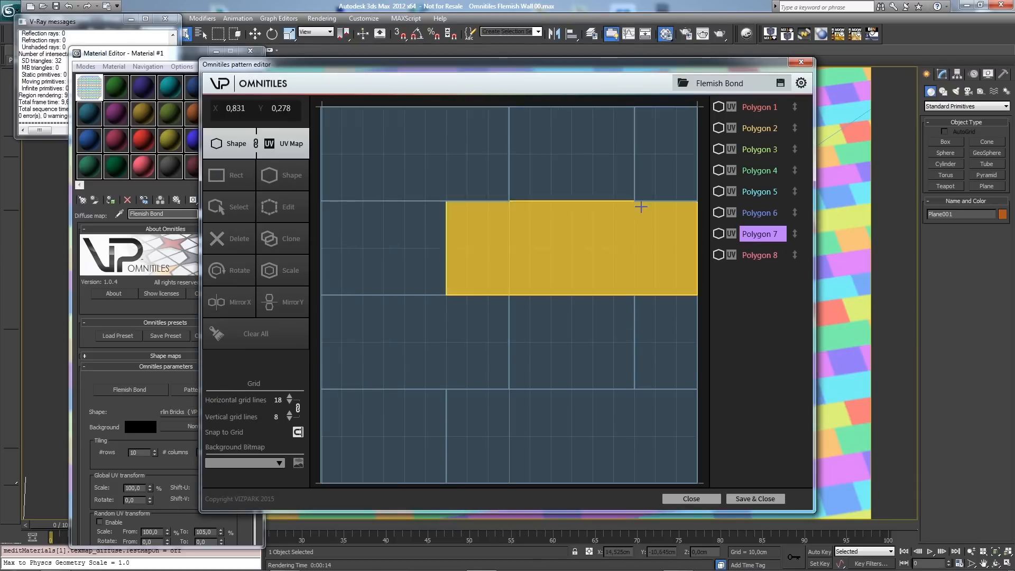
pyautogui.moveTo(692, 64); pyautogui.dragTo(438, 83)
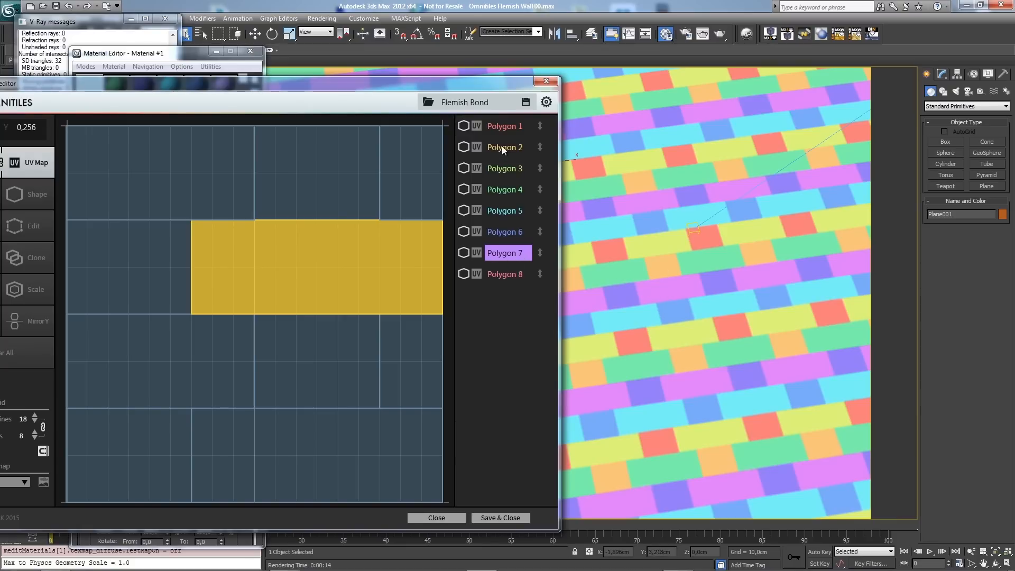
pyautogui.click(545, 80)
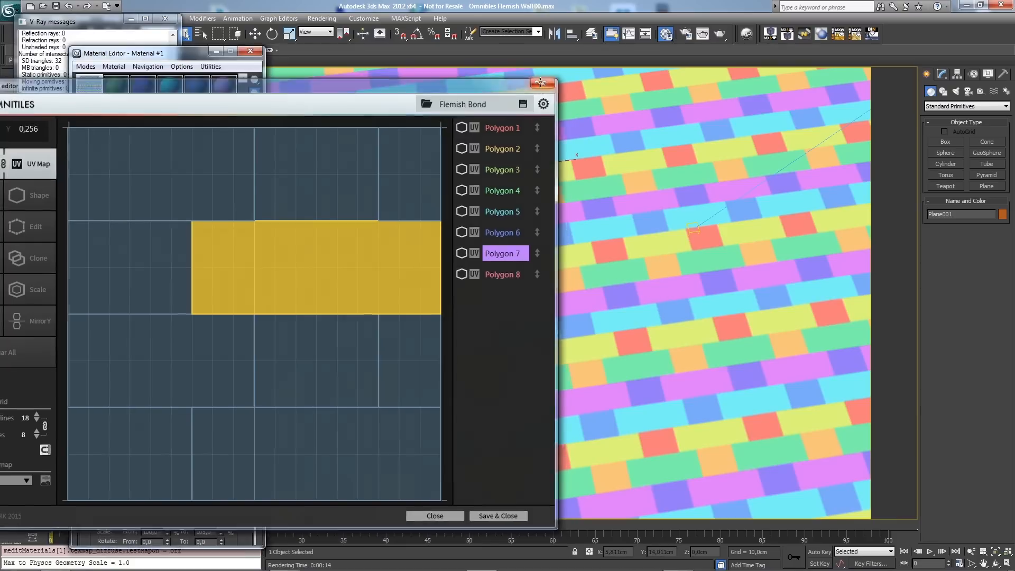
# Step: Expand the Flemish Bond map's Shape maps list and assign a VP Crossmap to shape ID 1
pyautogui.scroll(-3, 244, 303)
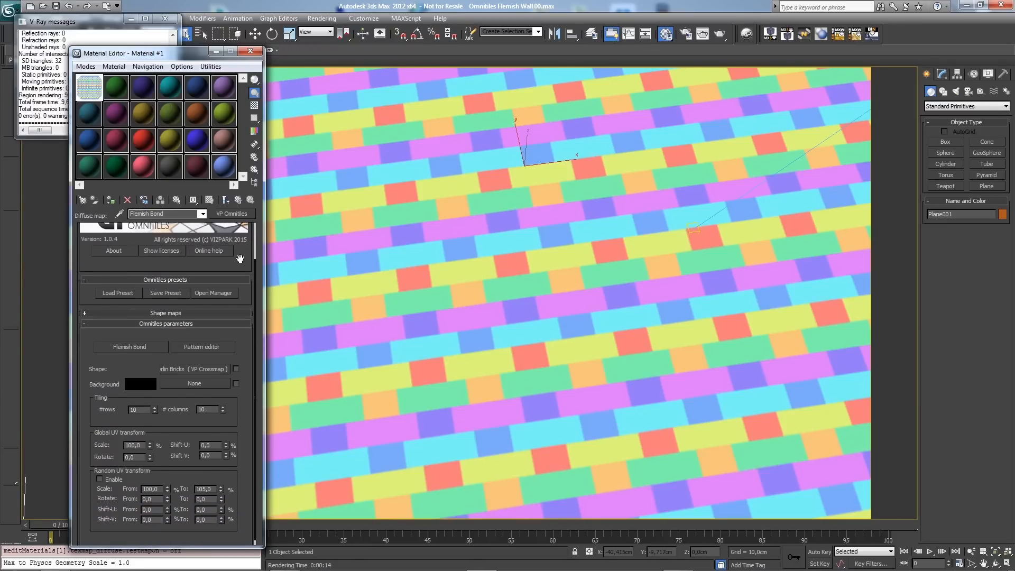
pyautogui.click(224, 309)
pyautogui.scroll(-2, 246, 344)
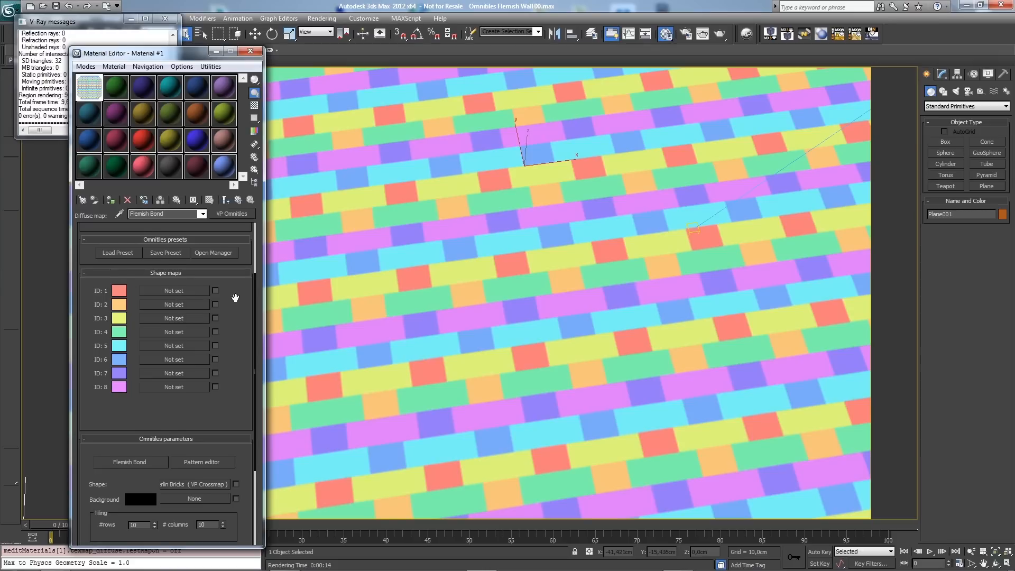
pyautogui.moveTo(233, 297); pyautogui.dragTo(228, 282)
pyautogui.moveTo(238, 354); pyautogui.dragTo(227, 394)
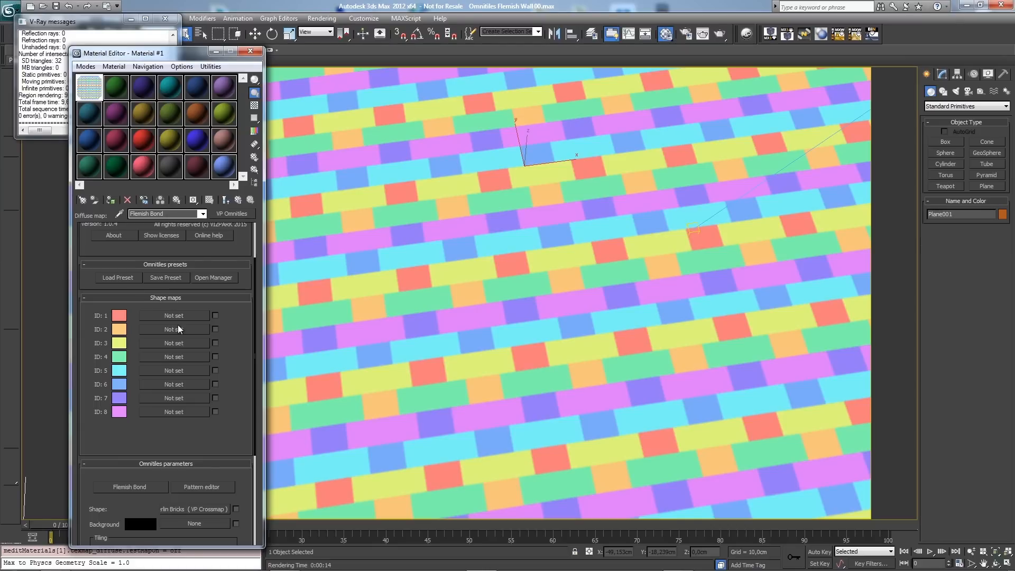
pyautogui.moveTo(238, 338); pyautogui.dragTo(230, 323)
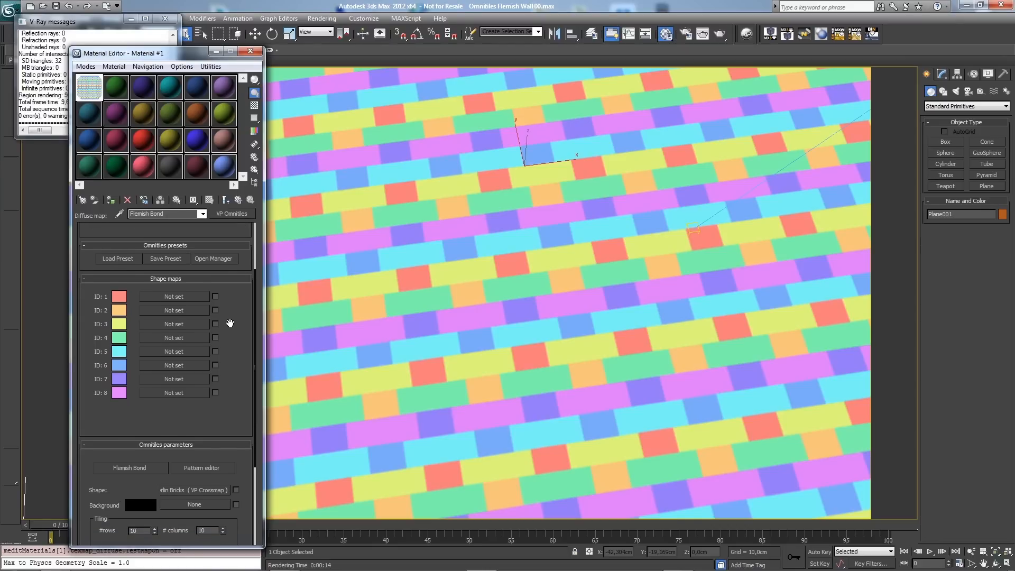
pyautogui.click(180, 300)
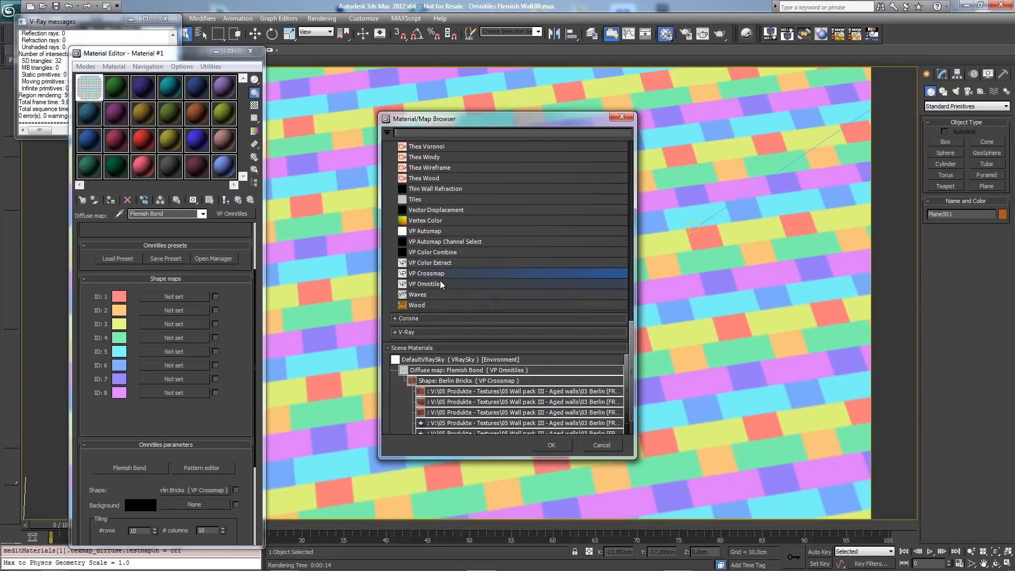
pyautogui.doubleClick(440, 274)
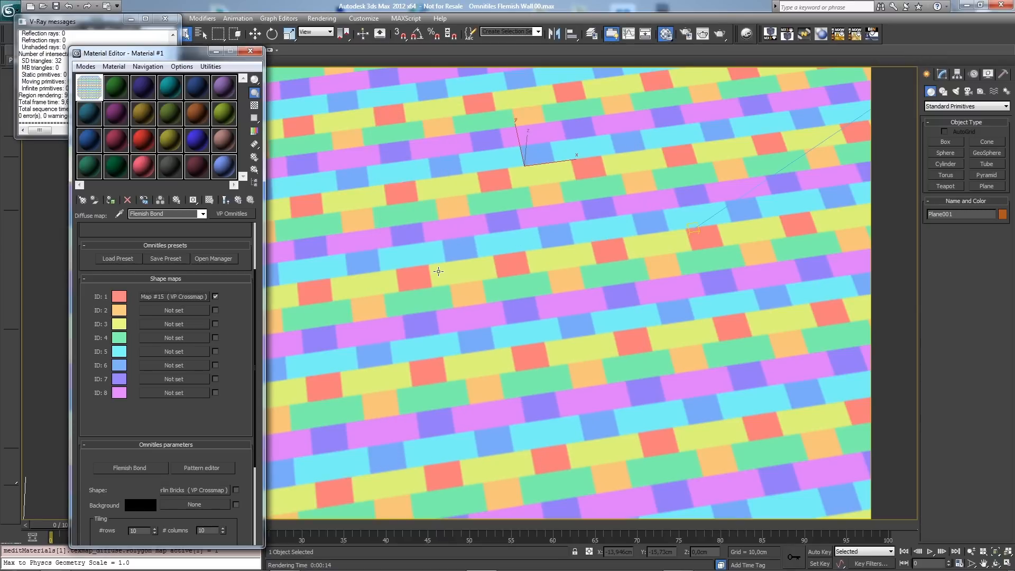
# Step: Start choosing a bitmap folder for the ID 1 Crossmap and browse to VP All Walls\VP Aged Walls\02 brick textures
pyautogui.click(193, 298)
pyautogui.scroll(-2, 169, 312)
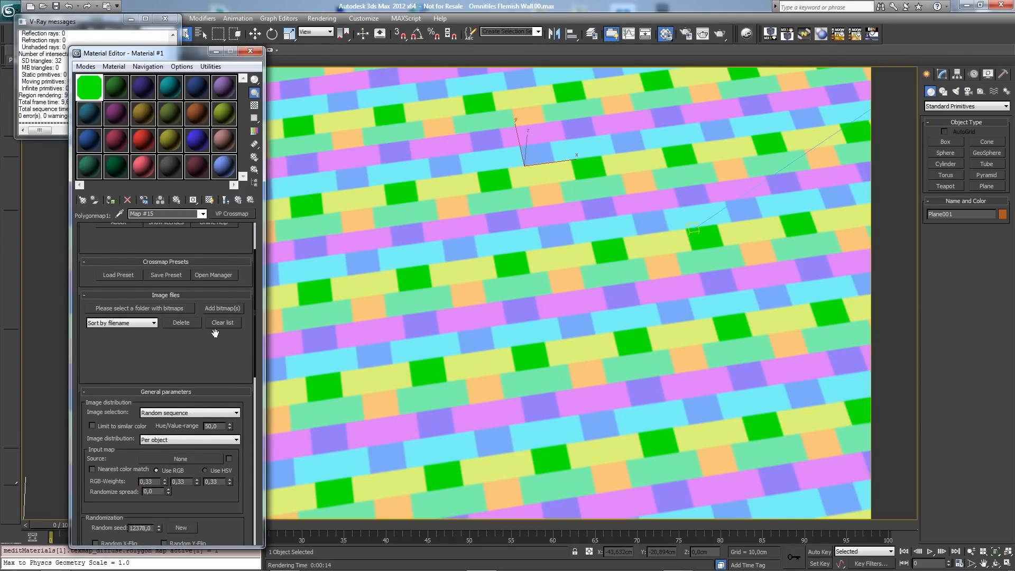
pyautogui.click(169, 309)
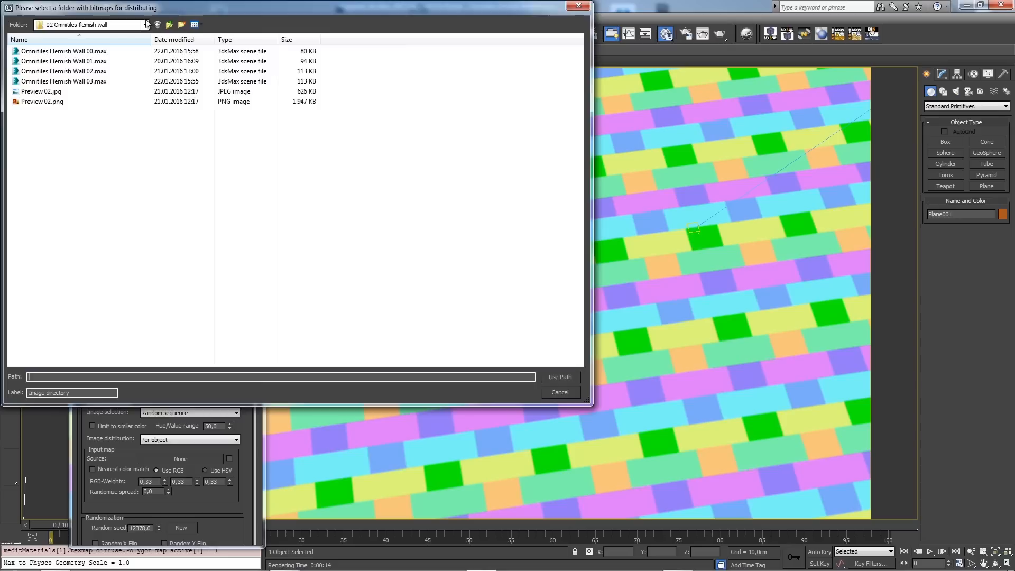
pyautogui.click(143, 25)
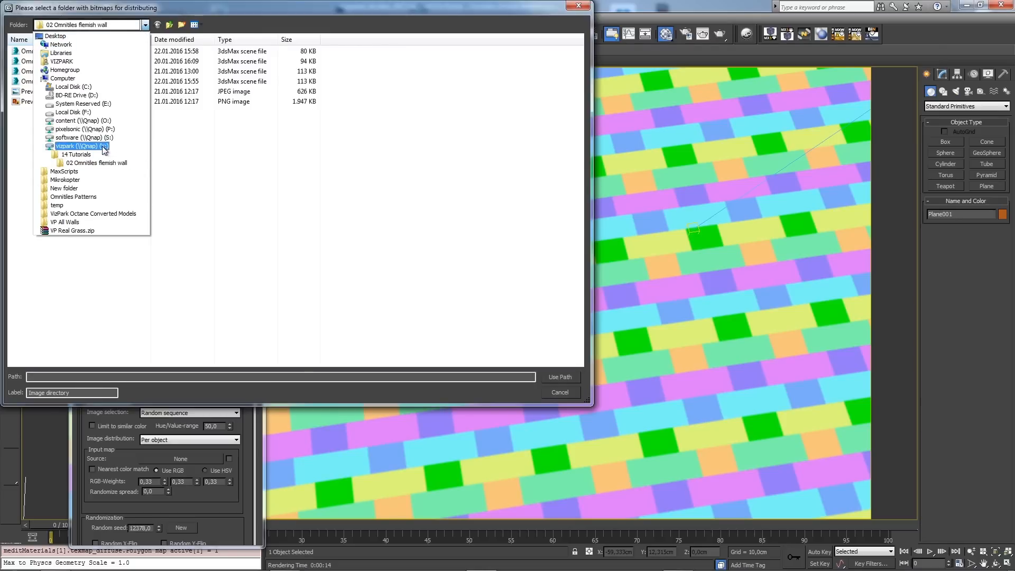
pyautogui.click(102, 148)
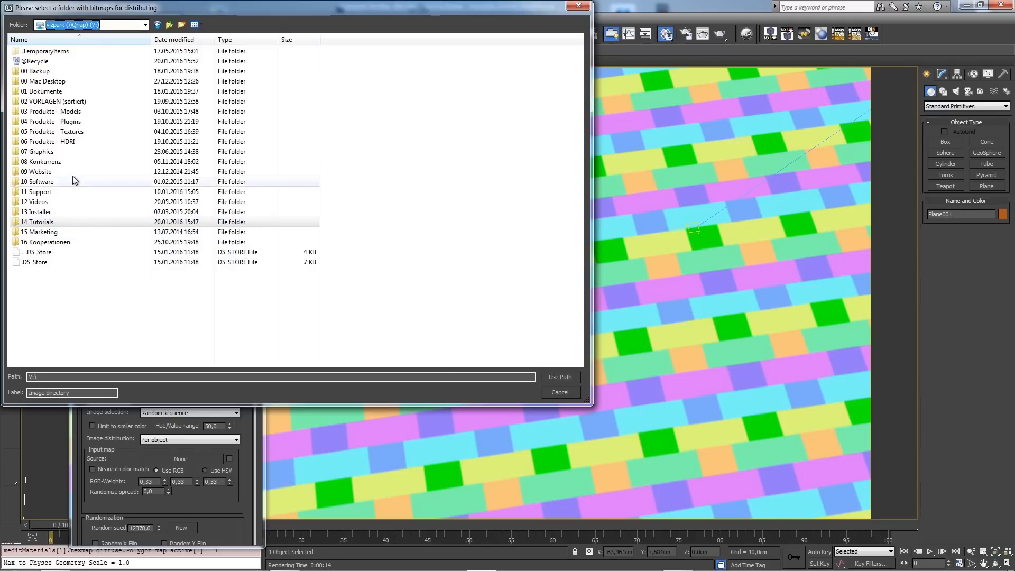
pyautogui.doubleClick(83, 136)
pyautogui.click(145, 25)
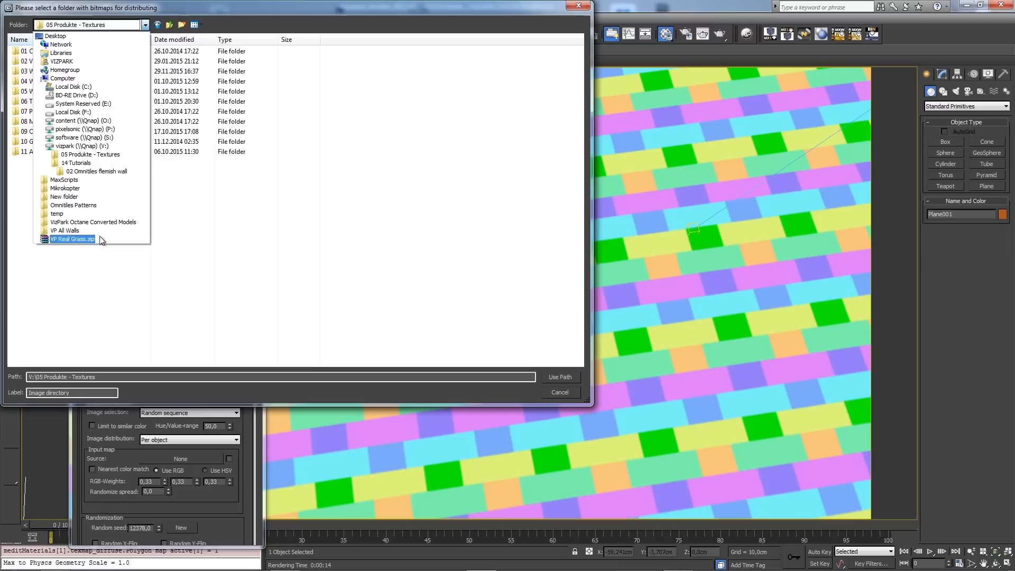
pyautogui.click(64, 230)
pyautogui.doubleClick(51, 81)
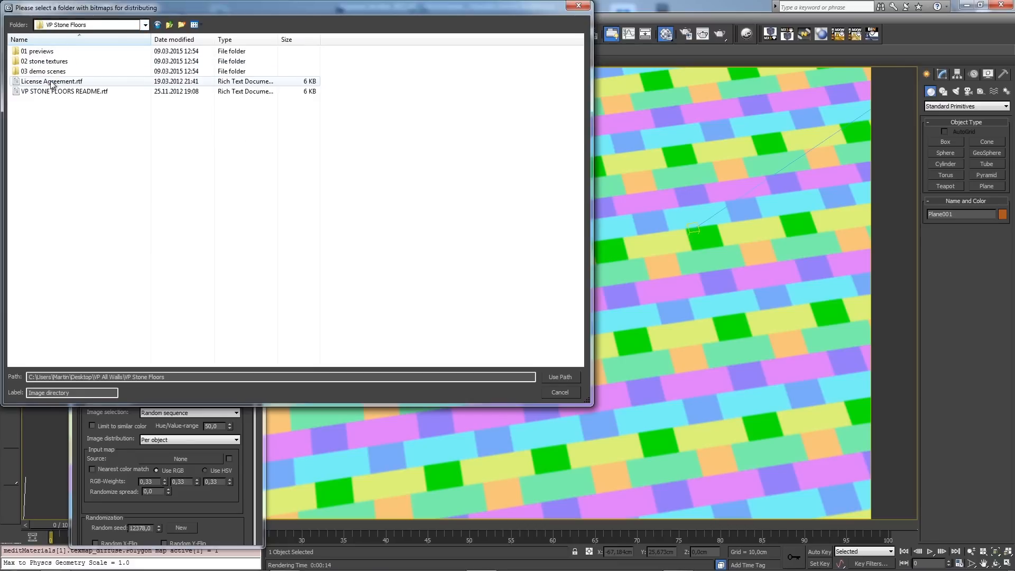
pyautogui.click(158, 25)
pyautogui.doubleClick(58, 51)
pyautogui.doubleClick(69, 62)
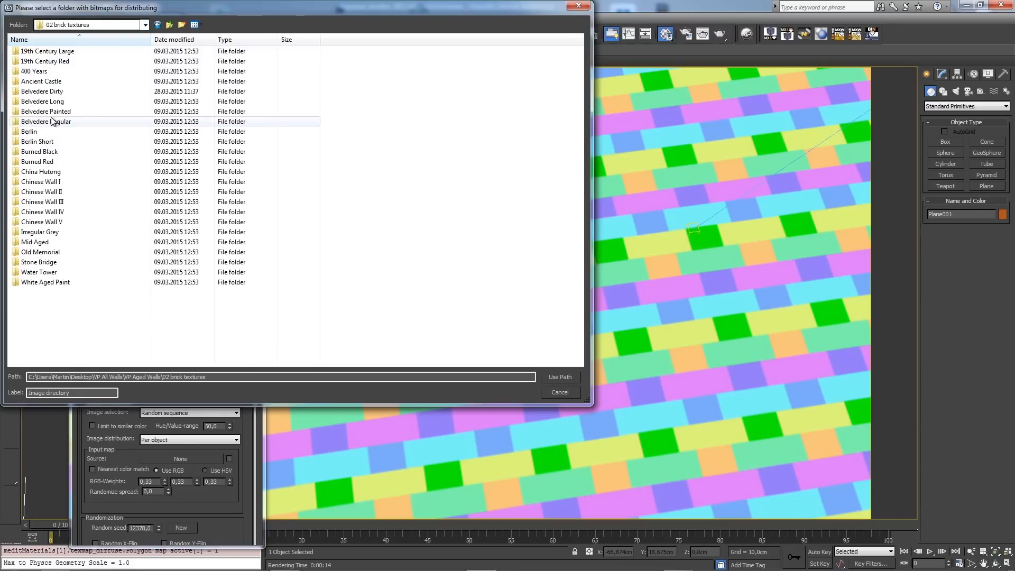
# Step: Load the Belvedere Regular folder into the Crossmap, filtered to include only filenames containing "diffu"
pyautogui.doubleClick(52, 121)
pyautogui.click(140, 76)
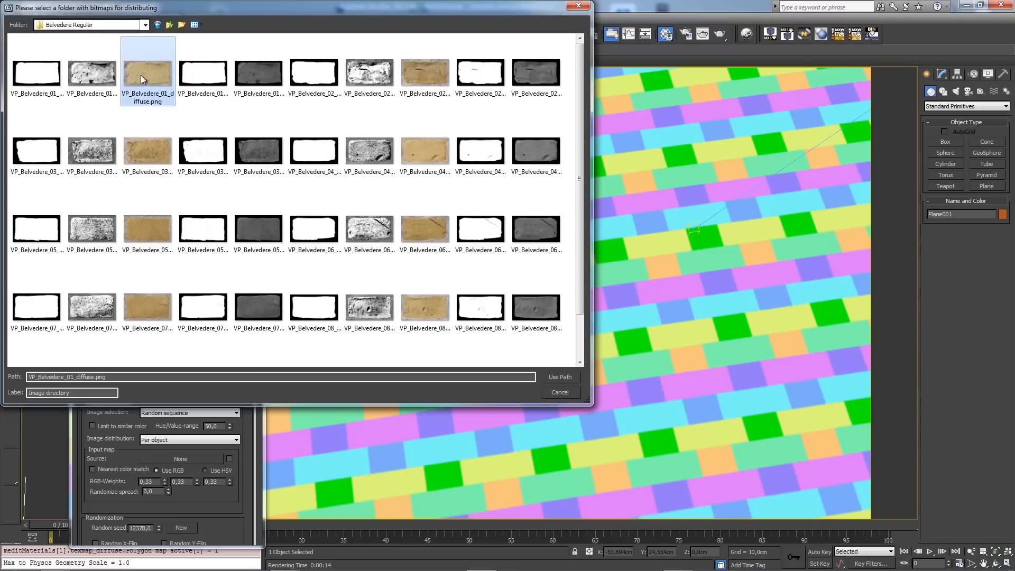
pyautogui.click(559, 377)
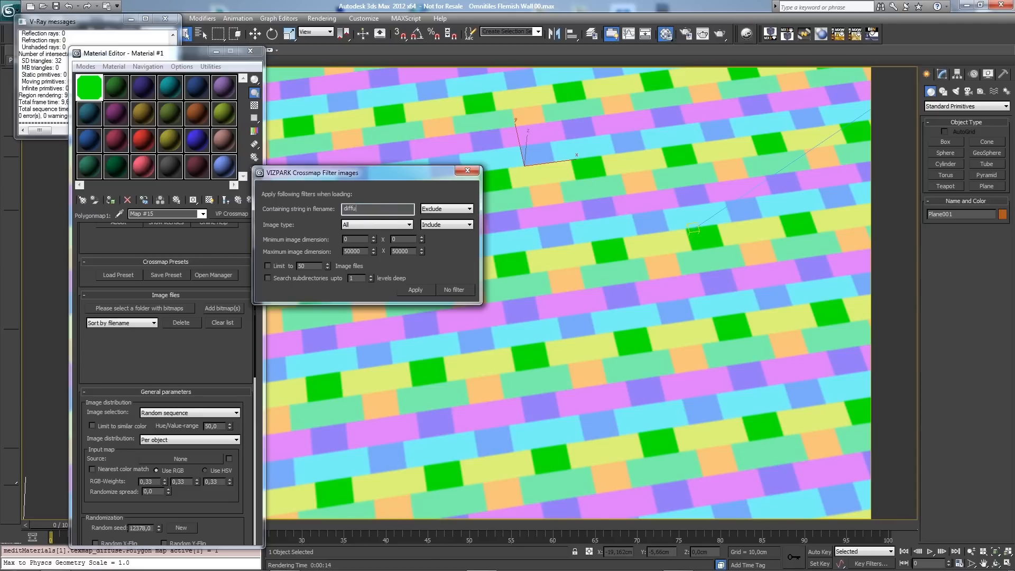
pyautogui.click(432, 208)
pyautogui.click(444, 226)
pyautogui.click(413, 289)
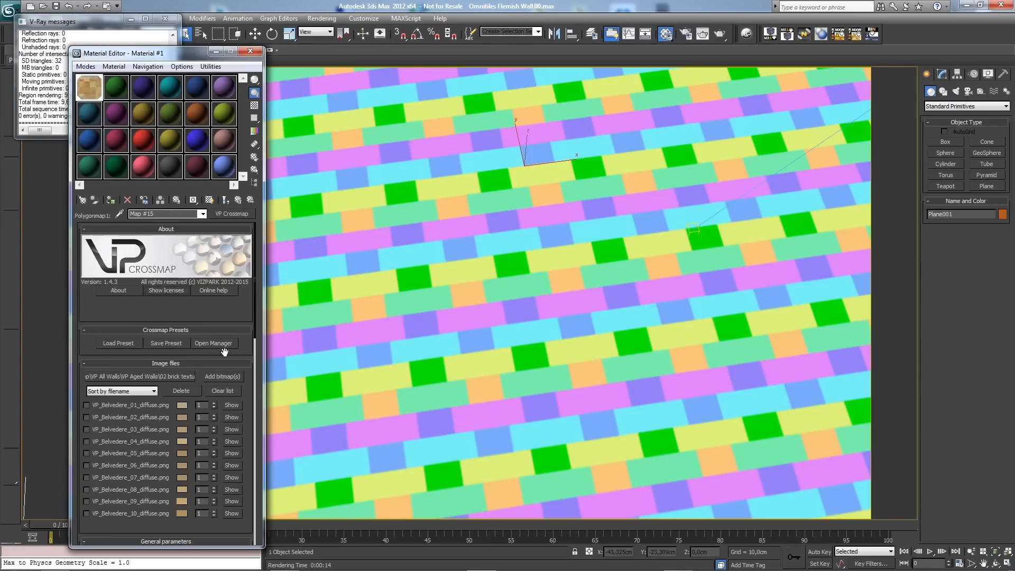
# Step: View the yellow brick image VP_Belvedere_05_diffuse.png from the loaded image files
pyautogui.scroll(-5, 244, 312)
pyautogui.click(232, 361)
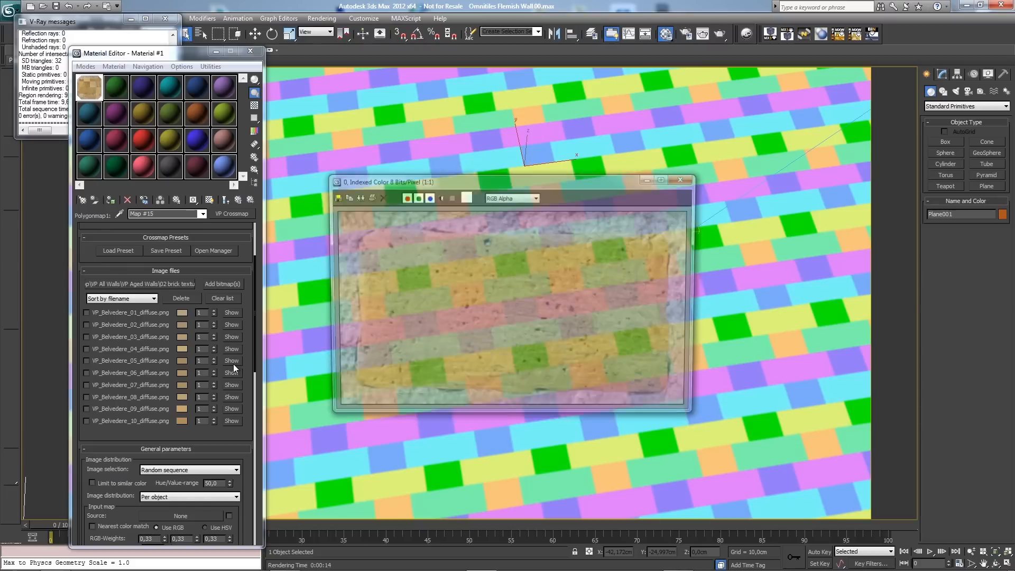
pyautogui.click(684, 177)
# Step: Set the yellow brick Crossmap's image distribution to Use Omnitiles/BerconTiles ID
pyautogui.moveTo(241, 441); pyautogui.dragTo(245, 327)
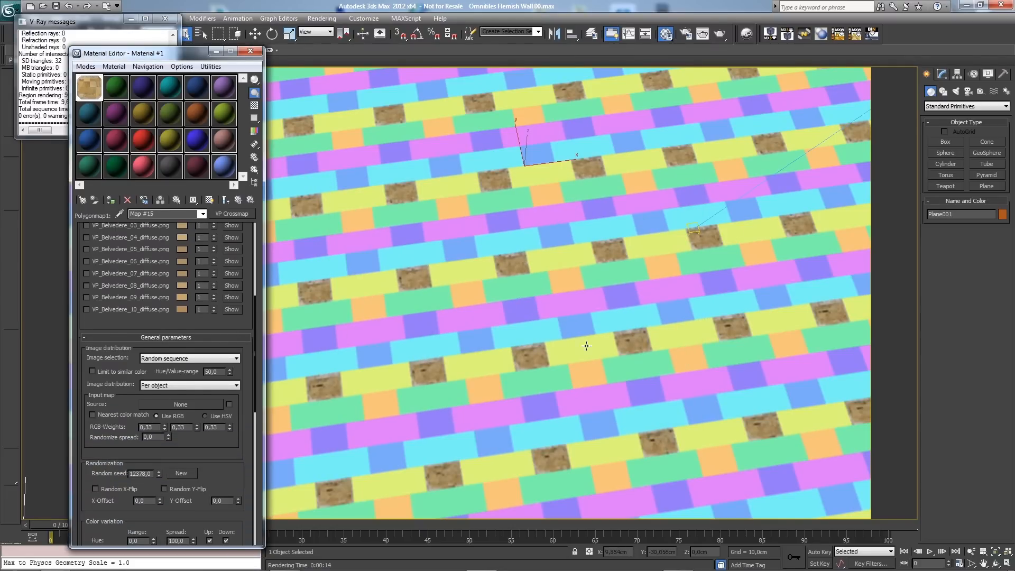
pyautogui.click(223, 388)
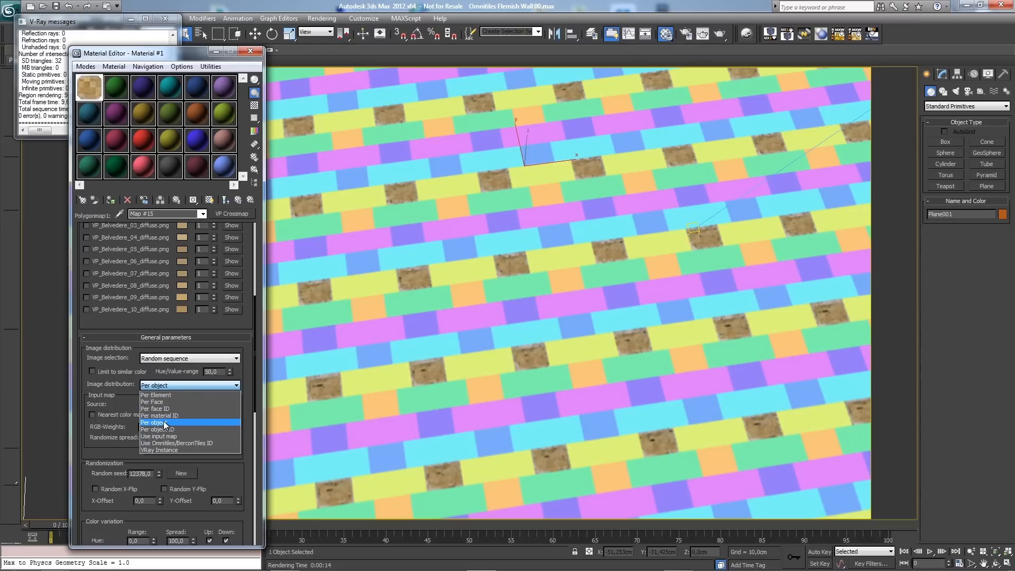
pyautogui.click(165, 443)
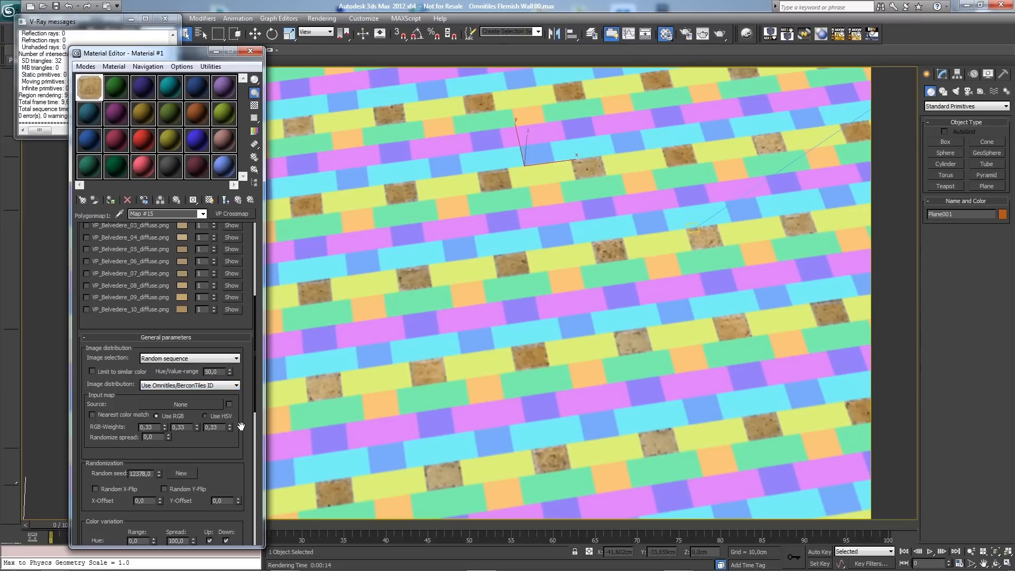
pyautogui.scroll(-2, 243, 427)
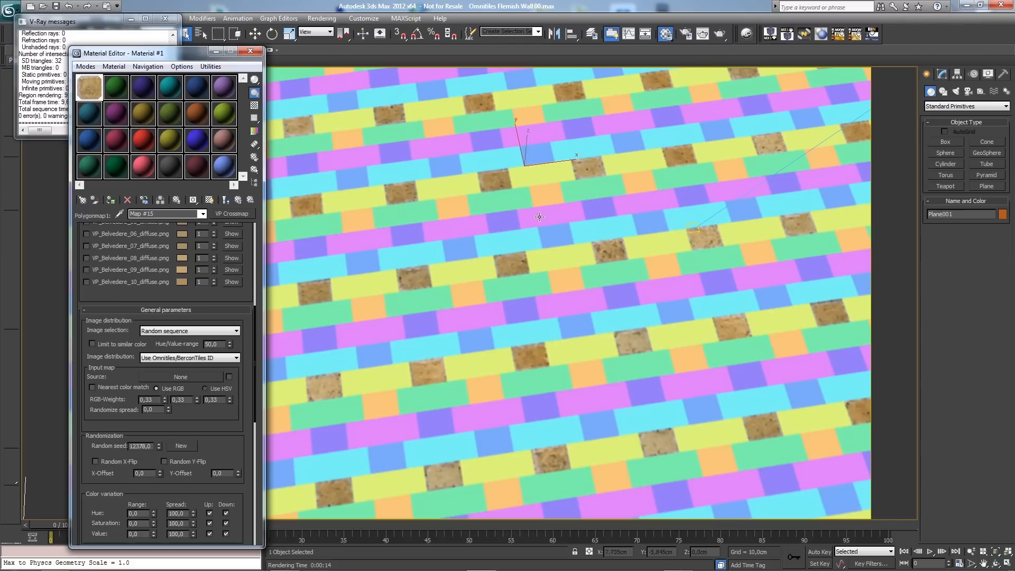
pyautogui.scroll(15, 234, 290)
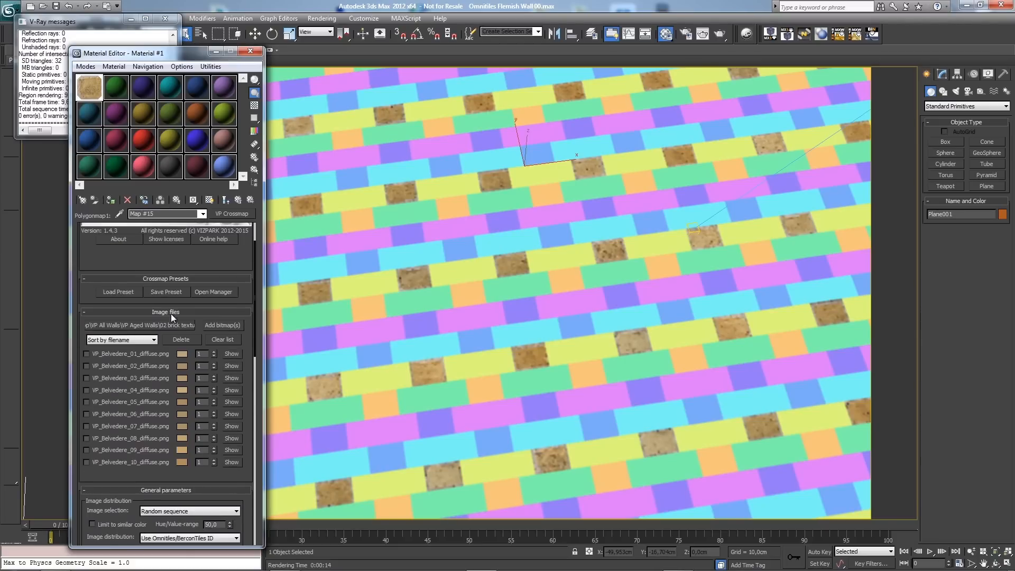
# Step: Return to the parent Flemish Bond map, re-enable its Shape map and expand the Shape maps list
pyautogui.click(238, 201)
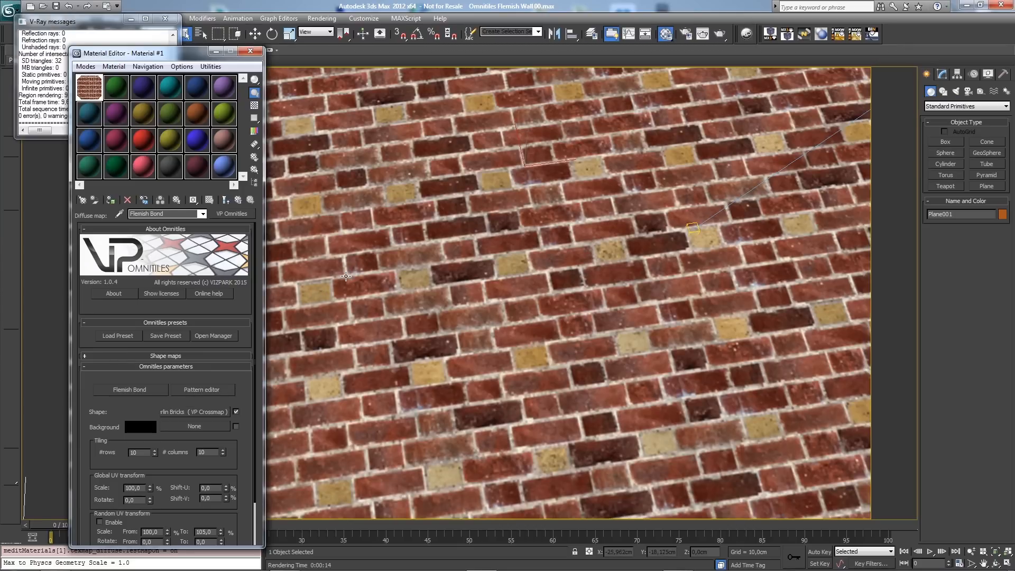
pyautogui.moveTo(247, 386)
pyautogui.mouseDown()
pyautogui.moveTo(252, 347)
pyautogui.moveTo(253, 377)
pyautogui.mouseUp()
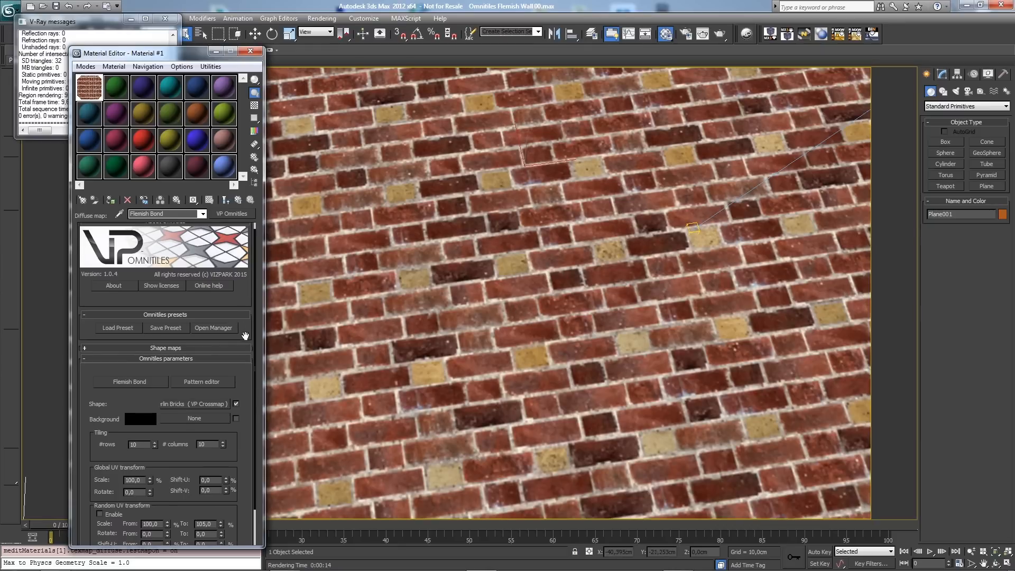
pyautogui.click(243, 354)
pyautogui.scroll(-3, 174, 317)
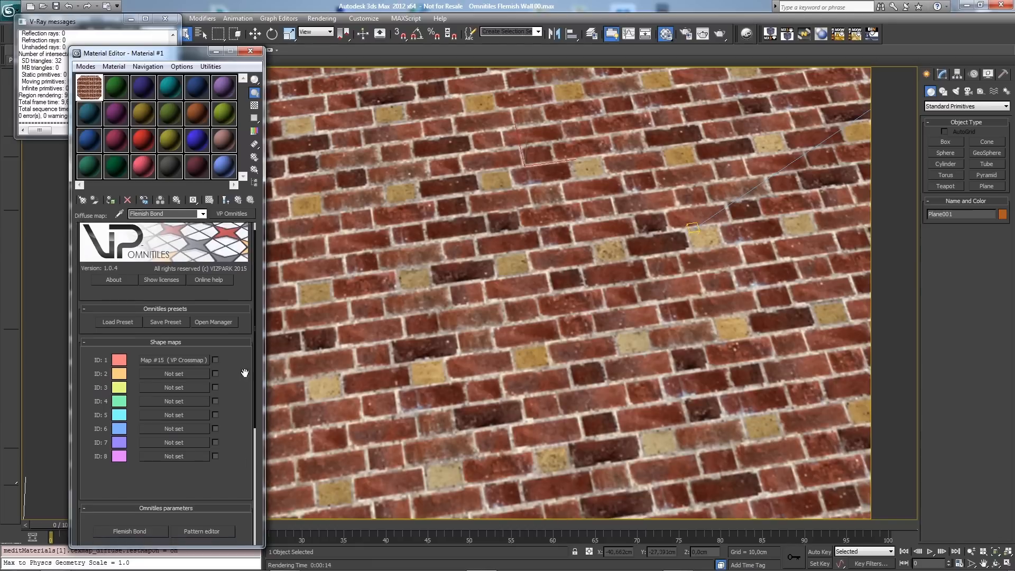
# Step: Reuse the ID 1 Crossmap for shape ID 2 and as instances for shape IDs 6 and 7
pyautogui.moveTo(172, 295); pyautogui.dragTo(177, 312)
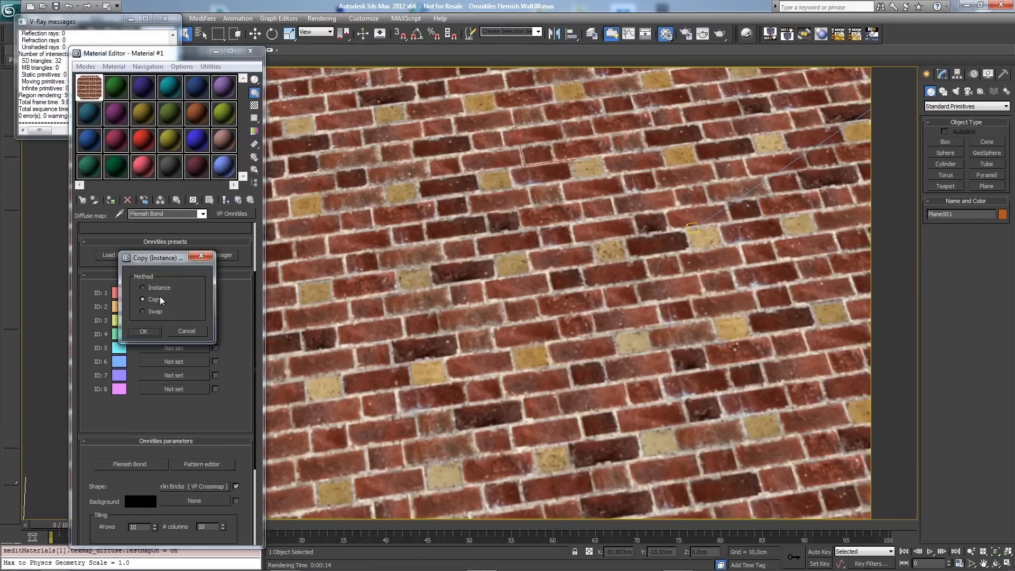
pyautogui.click(143, 332)
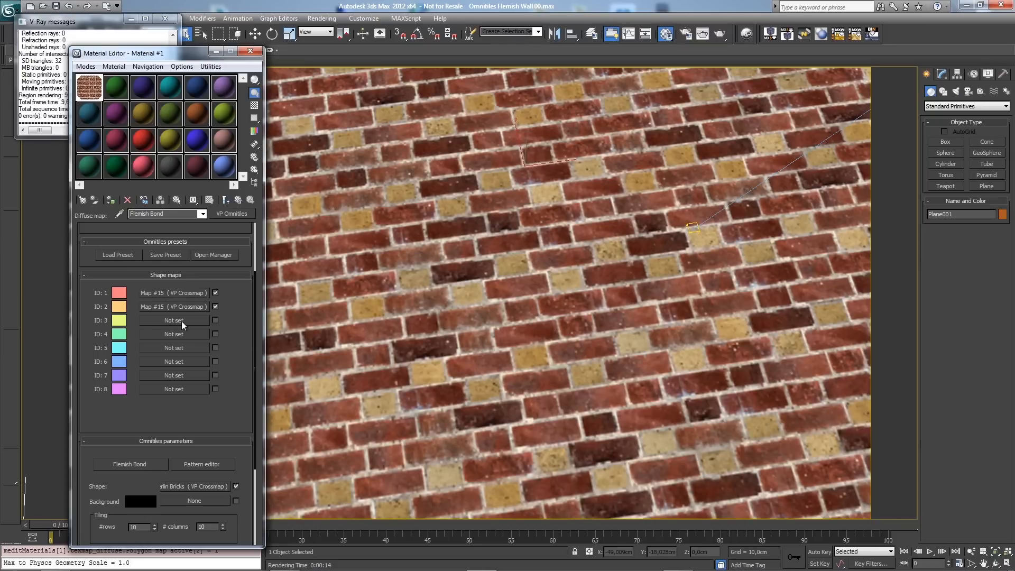
pyautogui.moveTo(179, 309); pyautogui.dragTo(179, 362)
pyautogui.click(155, 330)
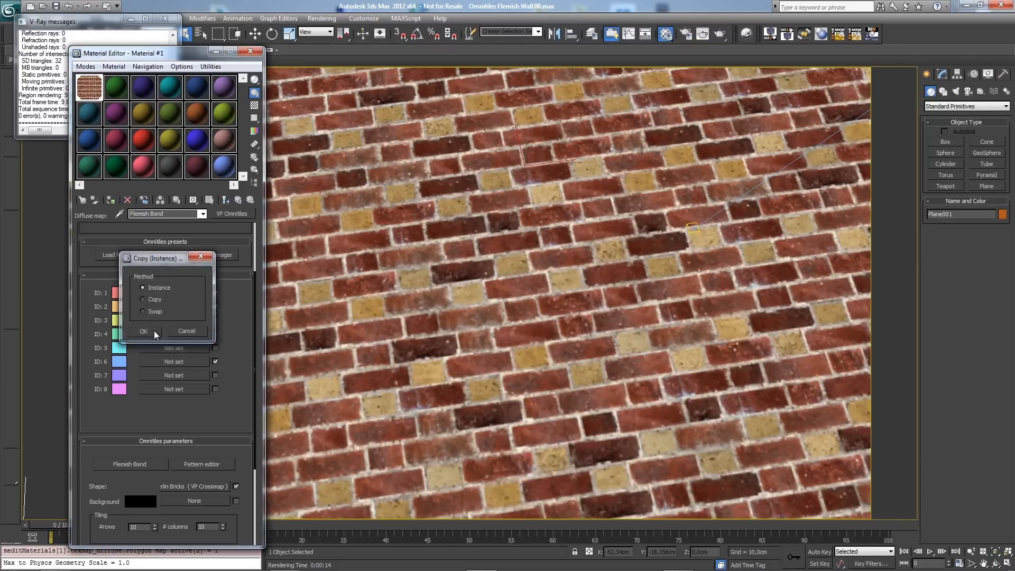
pyautogui.moveTo(180, 362); pyautogui.dragTo(174, 354)
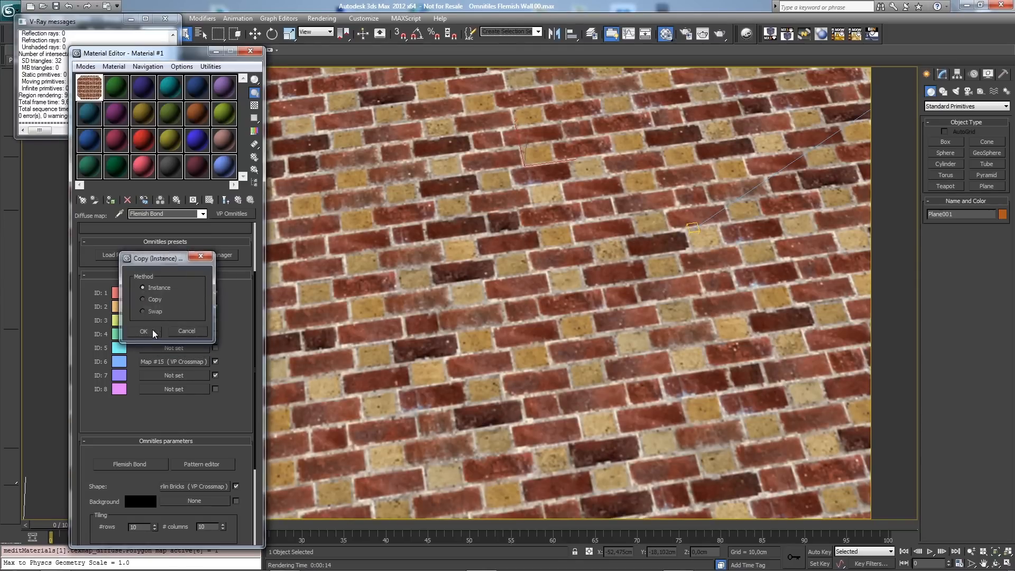
pyautogui.click(154, 331)
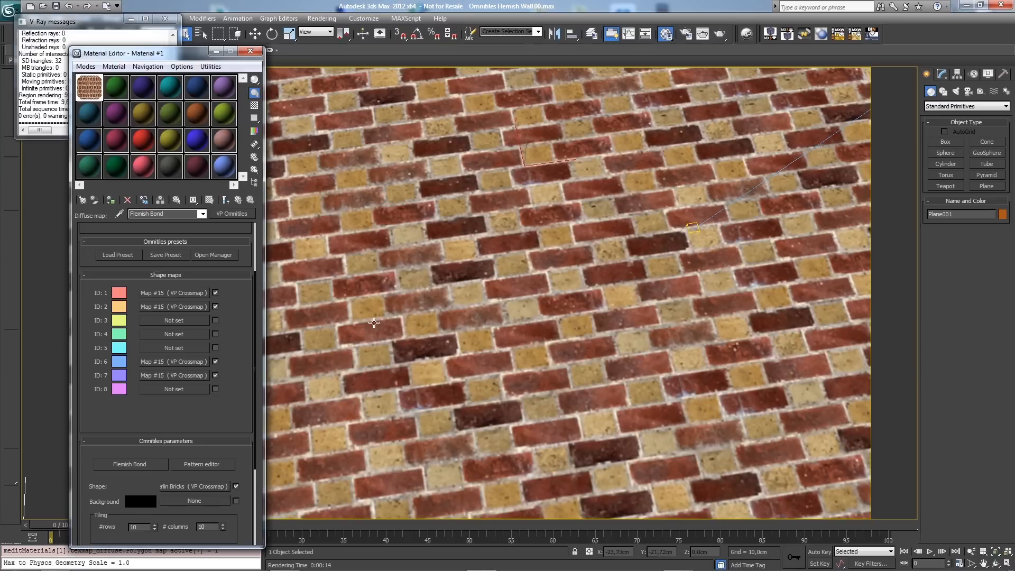
# Step: Test-render the two-coloured brick wall in the perspective view, stop the rendering partway and close the frame window
pyautogui.moveTo(236, 361)
pyautogui.mouseDown()
pyautogui.moveTo(235, 317)
pyautogui.moveTo(241, 353)
pyautogui.mouseUp()
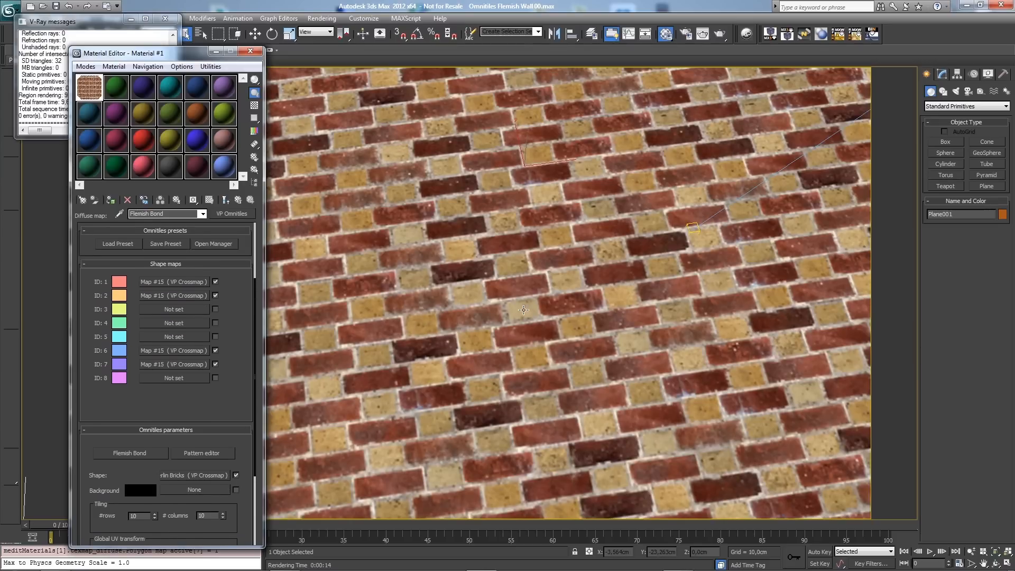
pyautogui.moveTo(516, 319); pyautogui.dragTo(511, 312, button='middle')
pyautogui.moveTo(236, 316); pyautogui.dragTo(249, 363)
pyautogui.click(720, 35)
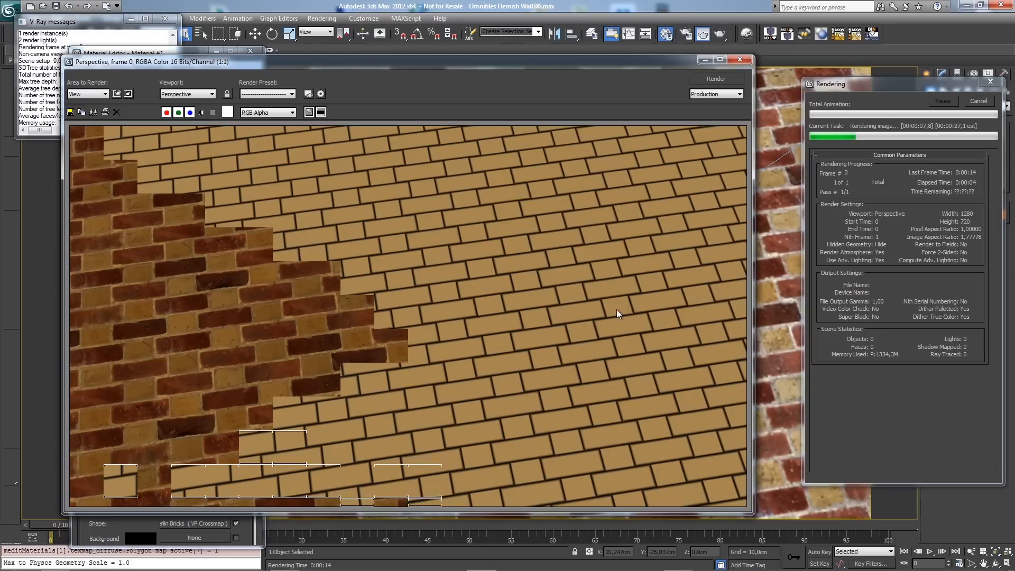
pyautogui.click(987, 101)
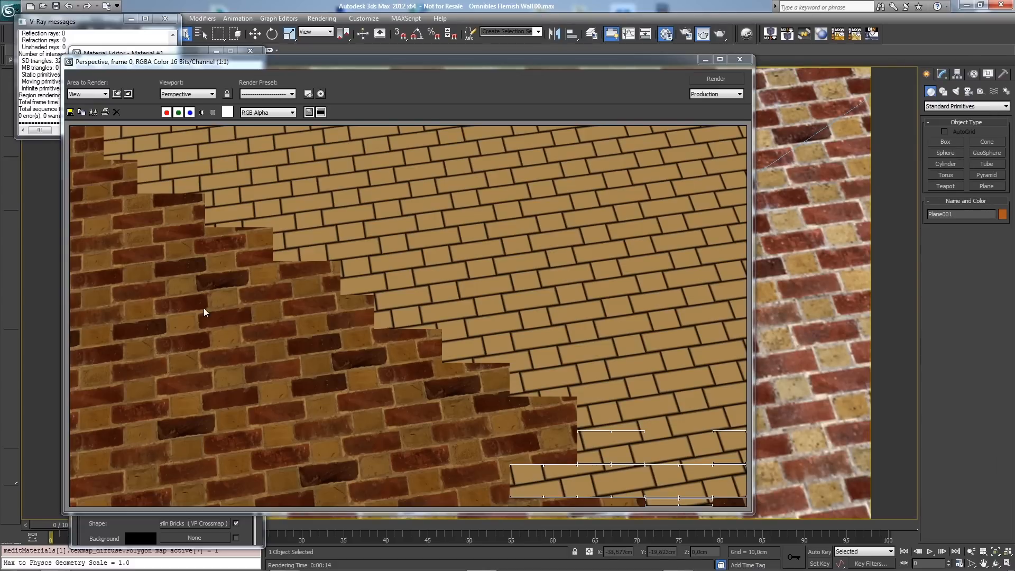
pyautogui.click(744, 63)
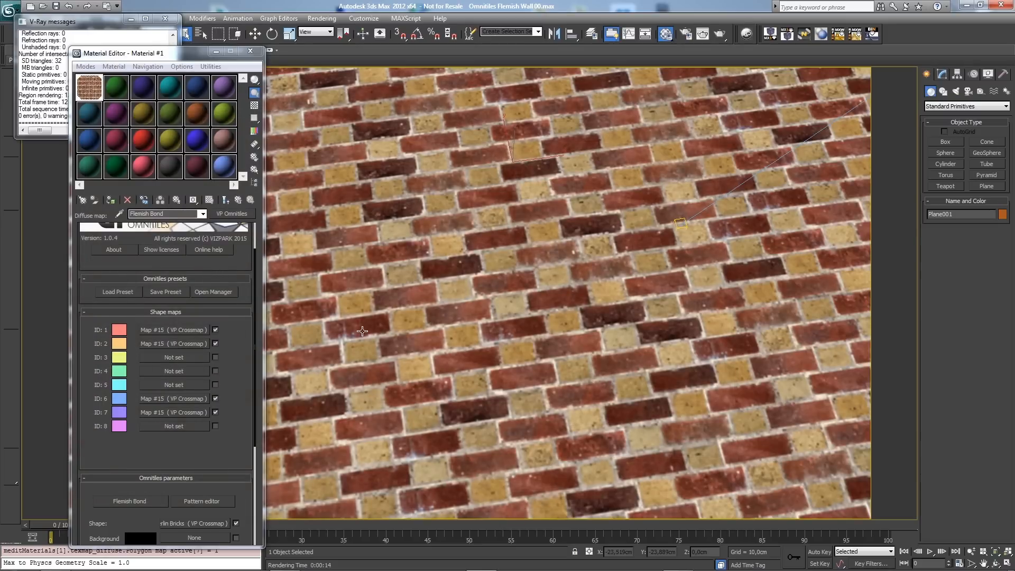
pyautogui.scroll(-2, 244, 400)
pyautogui.scroll(2, 244, 400)
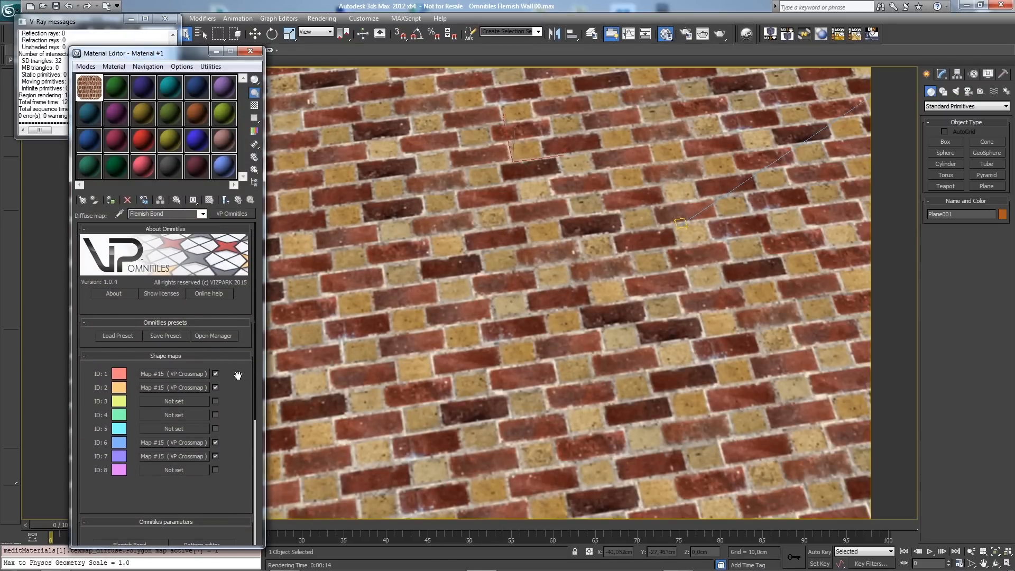
# Step: Return to the parent material, expand its Maps list and copy the Flemish Bond Diffuse map to the Displace slot as a Copy
pyautogui.click(237, 202)
pyautogui.scroll(-10, 199, 457)
pyautogui.click(165, 507)
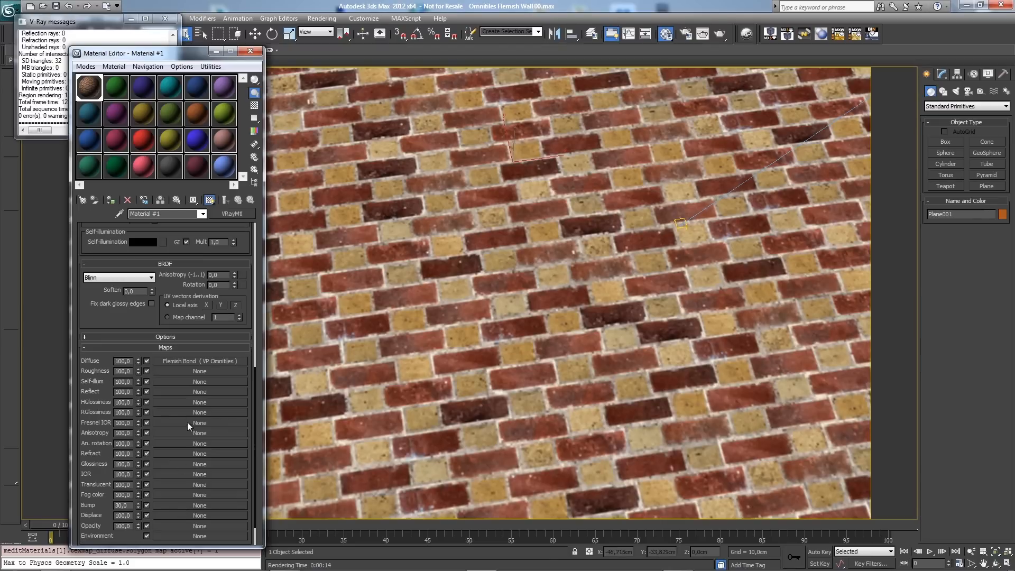
pyautogui.moveTo(136, 333); pyautogui.dragTo(133, 299)
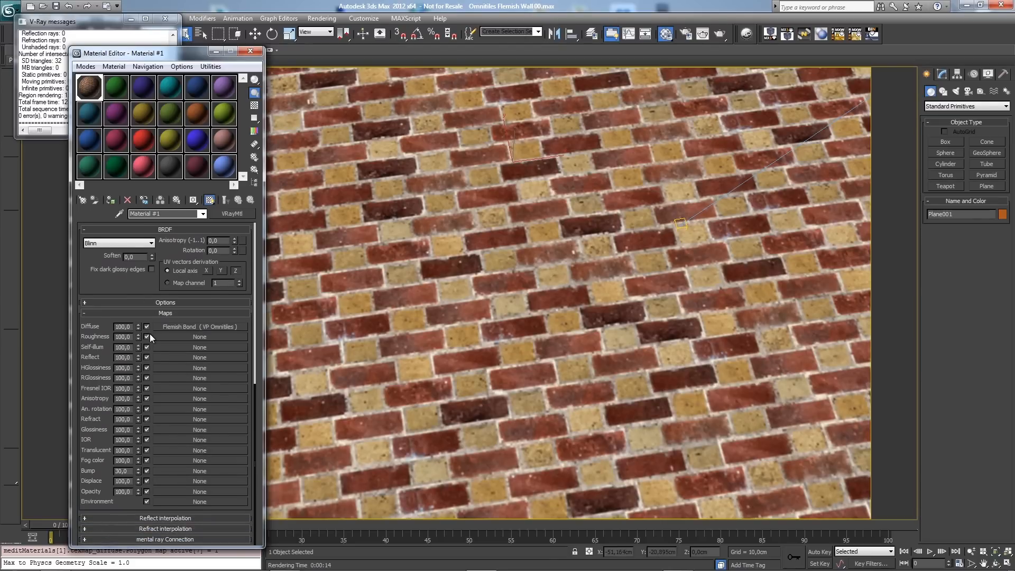
pyautogui.moveTo(183, 328); pyautogui.dragTo(196, 343)
pyautogui.moveTo(182, 481); pyautogui.dragTo(183, 481)
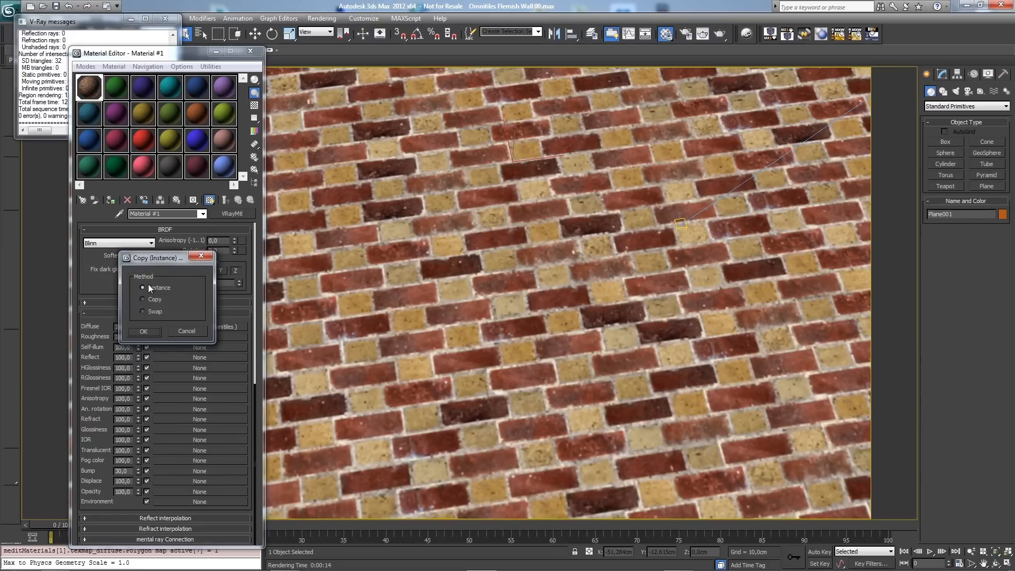
pyautogui.click(145, 331)
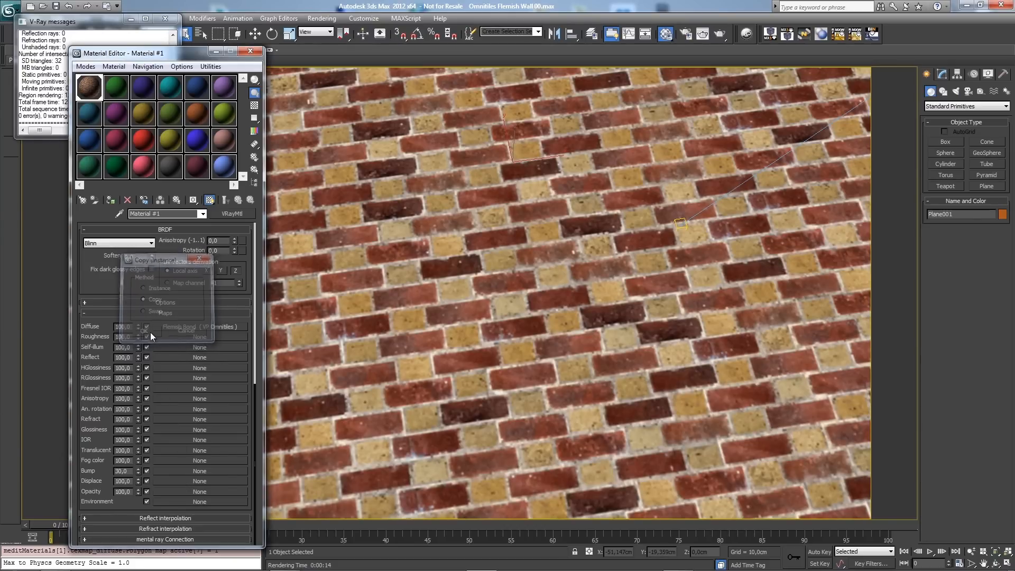
# Step: Open the Berlin Bricks Crossmap inside the Displace slot's Omnitiles map and clear its image list
pyautogui.click(204, 481)
pyautogui.moveTo(241, 432); pyautogui.dragTo(247, 331)
pyautogui.click(212, 372)
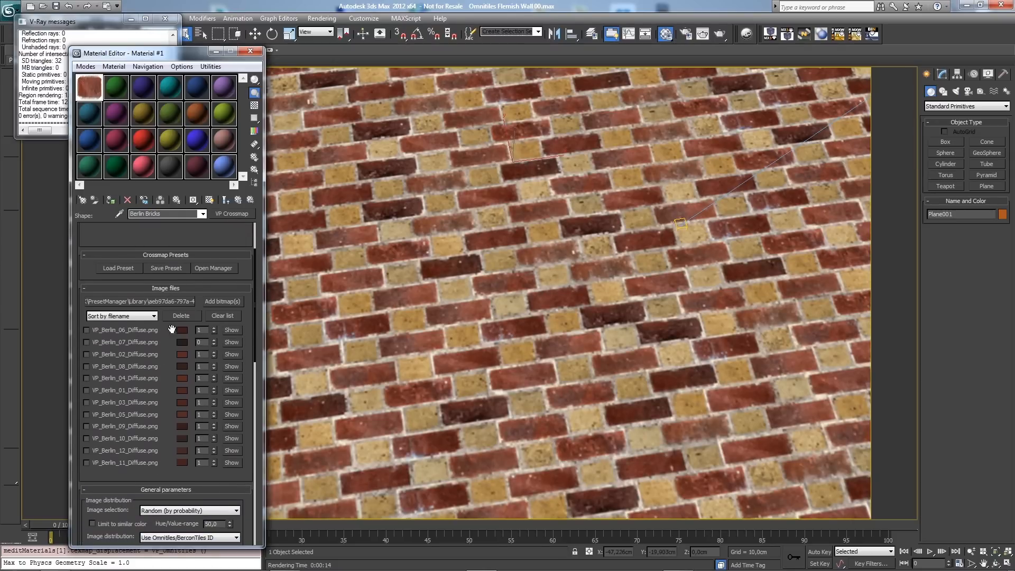
pyautogui.click(222, 315)
# Step: Load the Berlin folder's images into the Crossmap, filtered to include only filenames containing "displace"
pyautogui.click(142, 305)
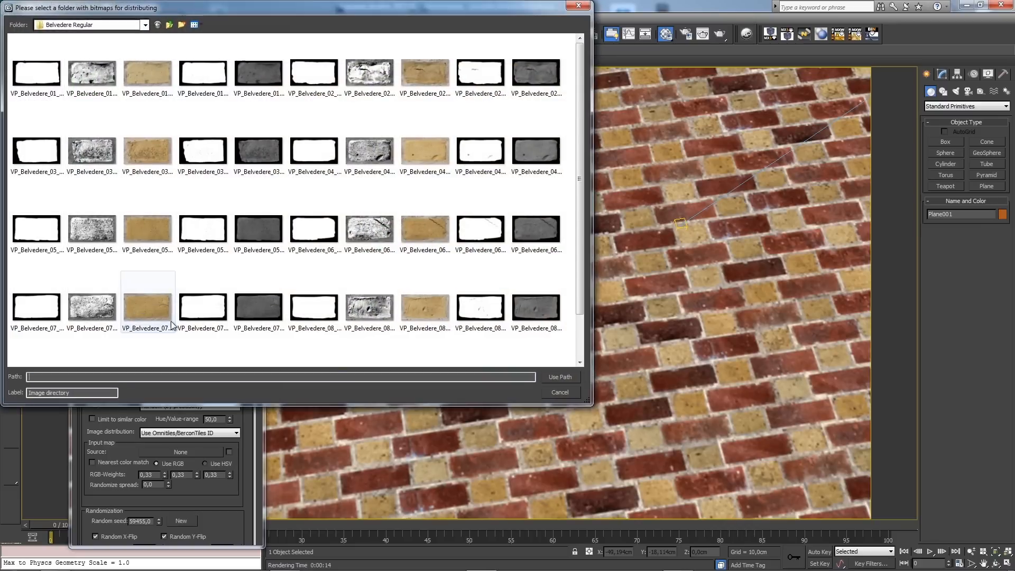
pyautogui.click(170, 24)
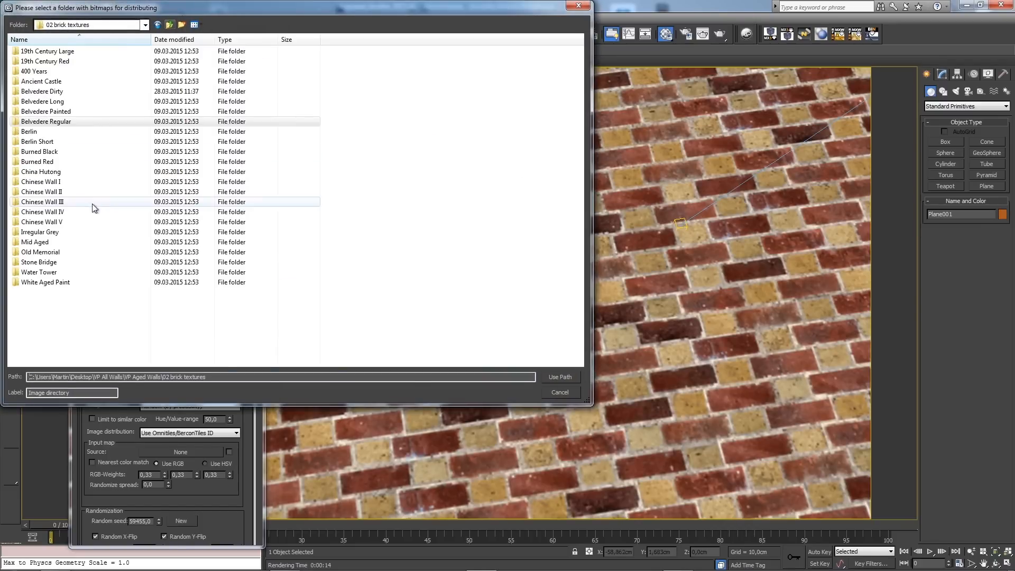
pyautogui.doubleClick(78, 133)
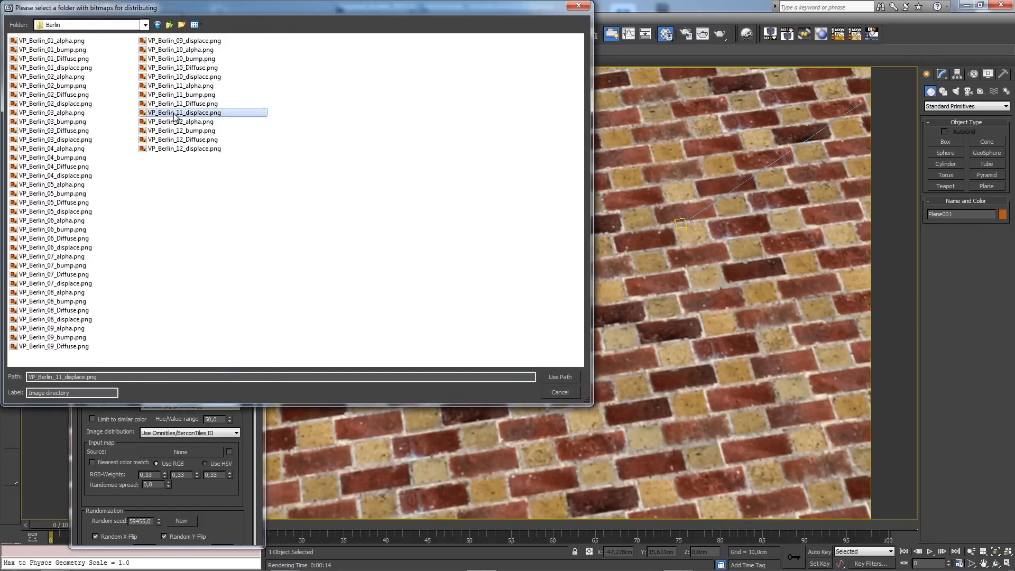
pyautogui.click(573, 377)
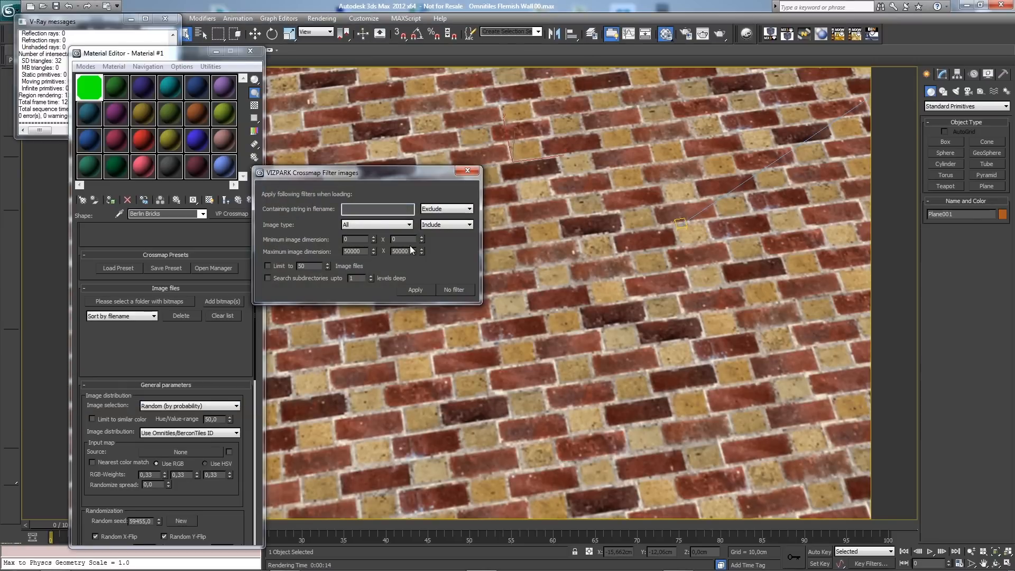
pyautogui.write('displace')
pyautogui.click(451, 209)
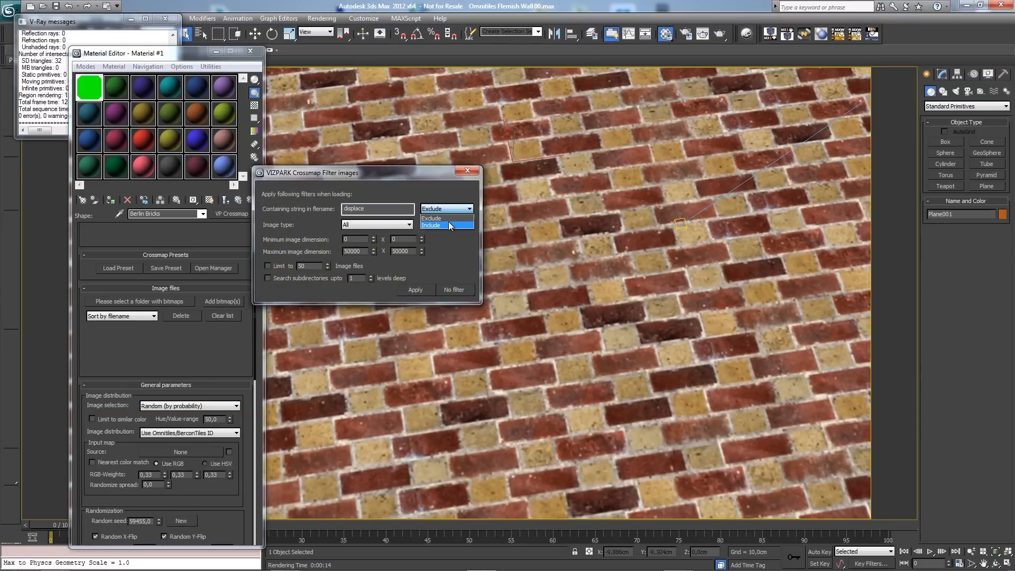
pyautogui.click(422, 287)
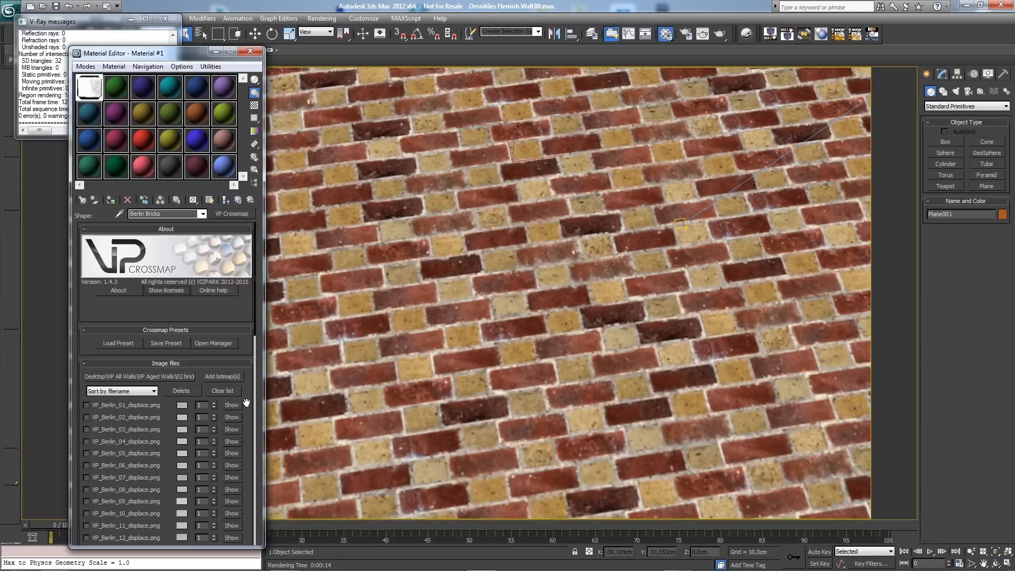
# Step: Preview the VP_Berlin_04_displace.png image from the Crossmap's list and close the preview
pyautogui.scroll(-3, 241, 423)
pyautogui.click(231, 389)
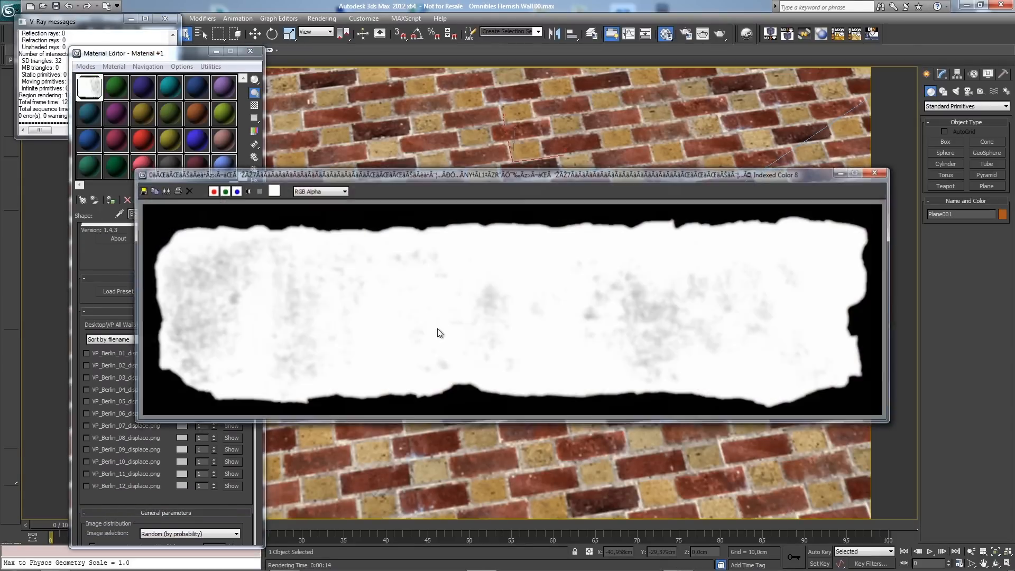
pyautogui.click(878, 172)
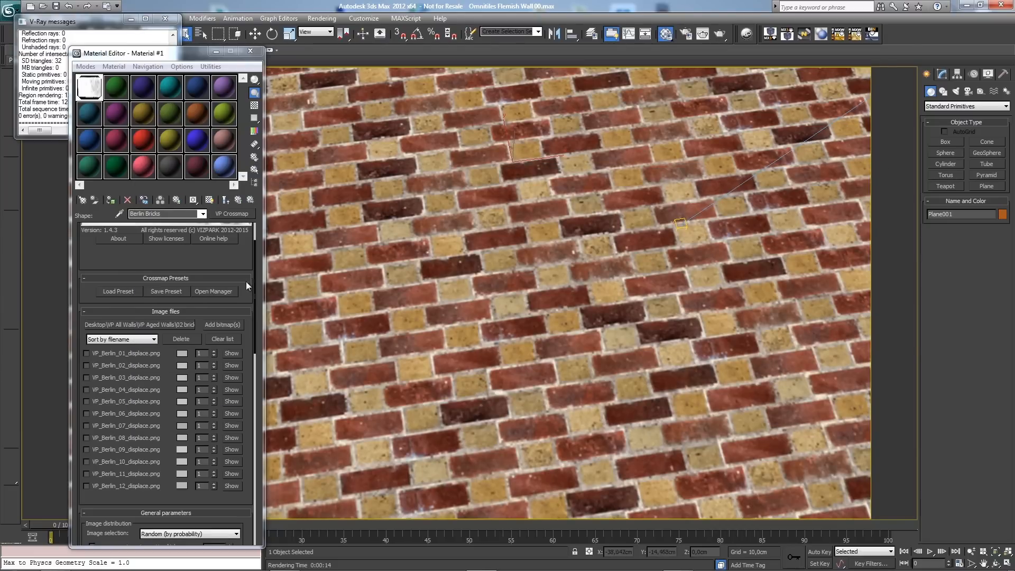
# Step: Go back to the displacement Omnitiles map, open its shape ID 1 Crossmap with the yellow bricks and clear the image list
pyautogui.scroll(3, 247, 241)
pyautogui.click(239, 199)
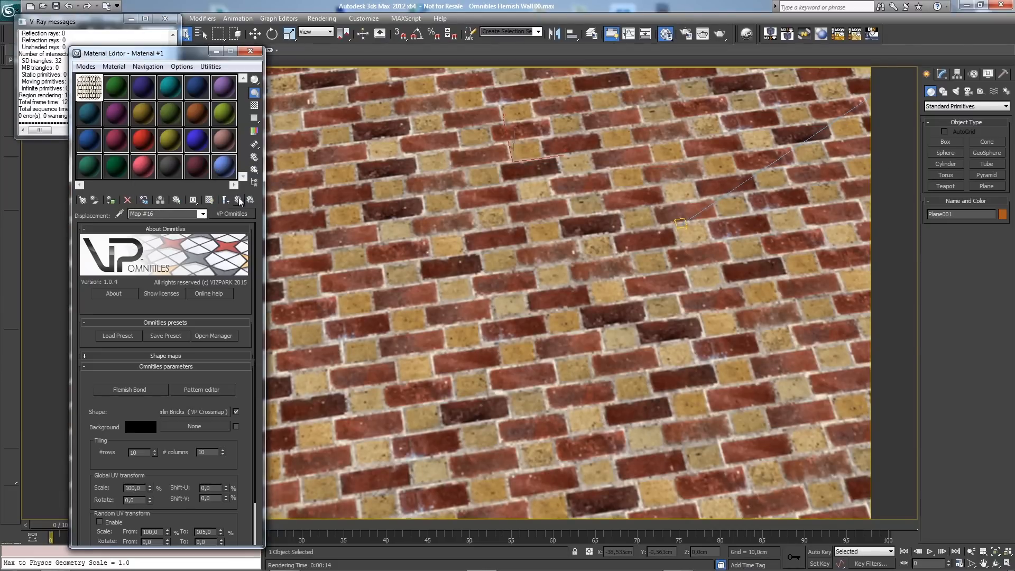
pyautogui.moveTo(246, 387); pyautogui.dragTo(246, 384)
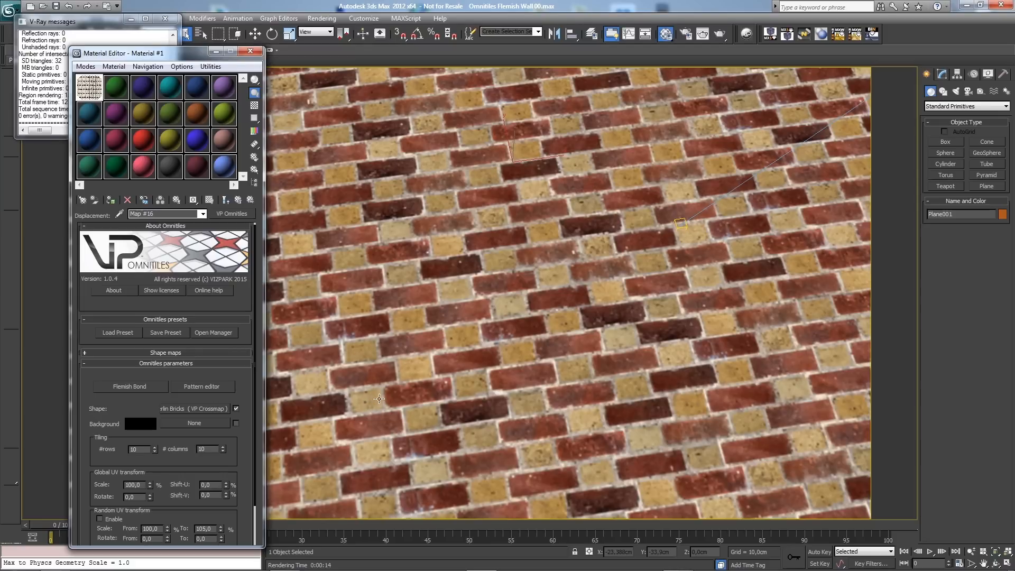
pyautogui.click(225, 353)
pyautogui.click(196, 372)
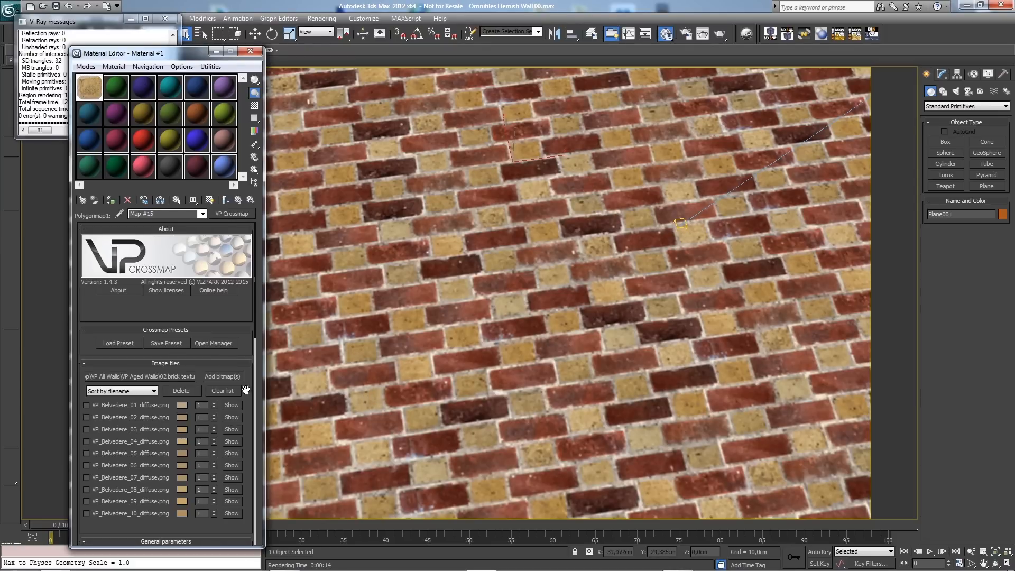
pyautogui.moveTo(246, 411); pyautogui.dragTo(247, 380)
pyautogui.click(214, 360)
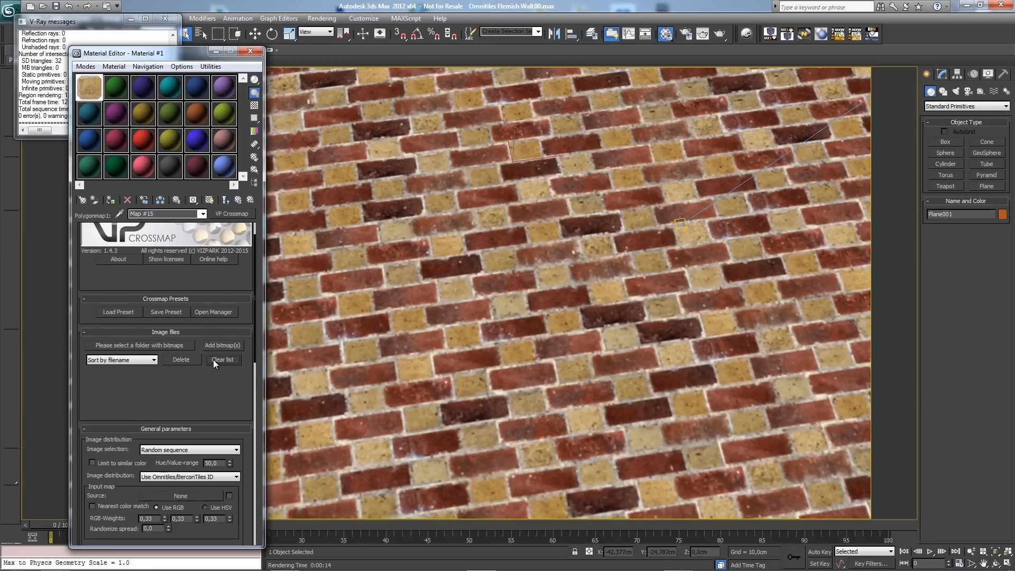
# Step: Load the Belvedere Regular folder's images into the Crossmap, filtered to include only filenames containing "displac"
pyautogui.click(169, 345)
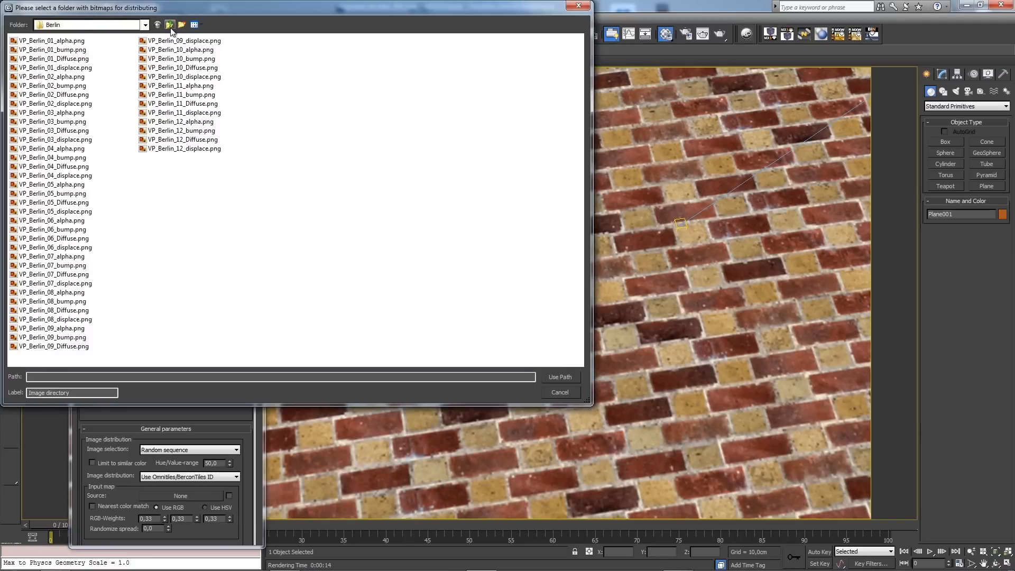
pyautogui.click(170, 25)
pyautogui.doubleClick(84, 123)
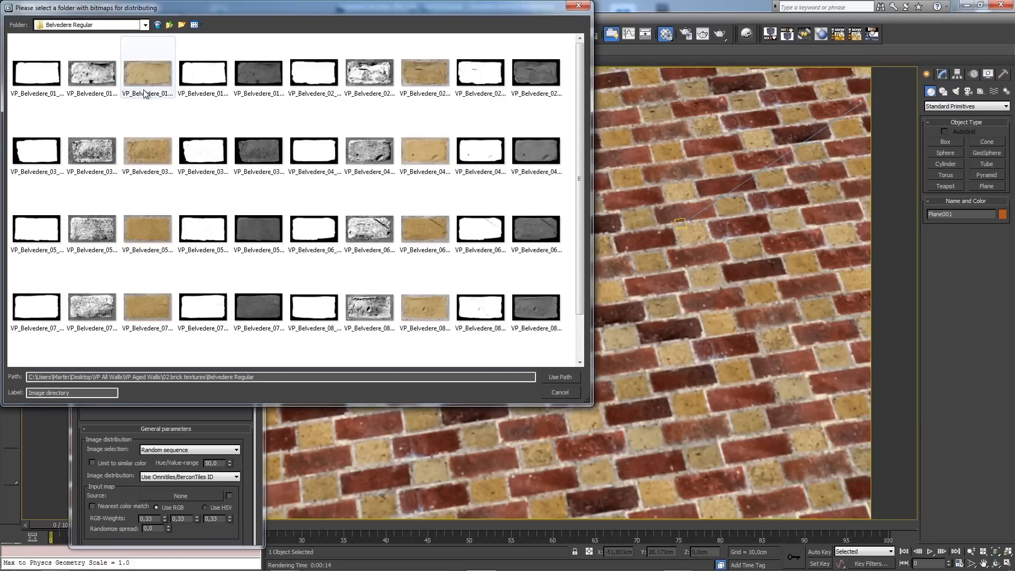
pyautogui.click(149, 76)
pyautogui.click(559, 376)
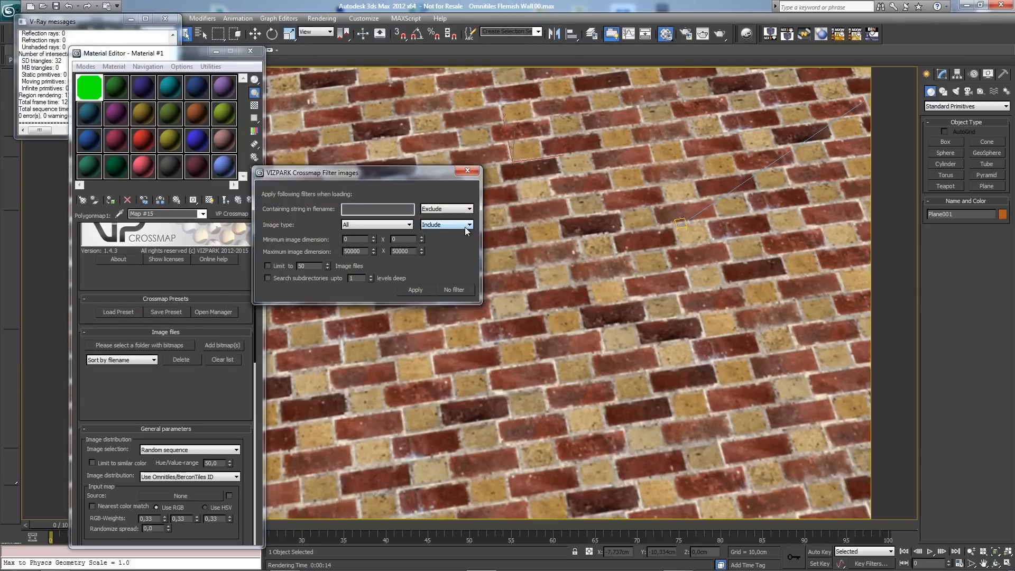
pyautogui.write('displac')
pyautogui.click(452, 209)
pyautogui.click(415, 290)
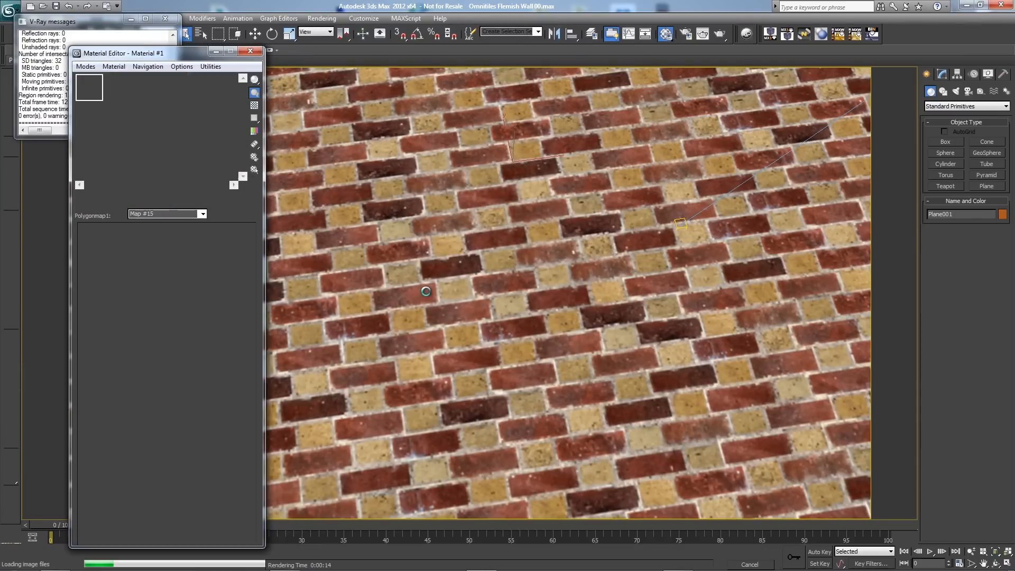
# Step: Return to the top-level material and set the Displace amount to 4
pyautogui.moveTo(246, 396); pyautogui.dragTo(249, 422)
pyautogui.click(239, 199)
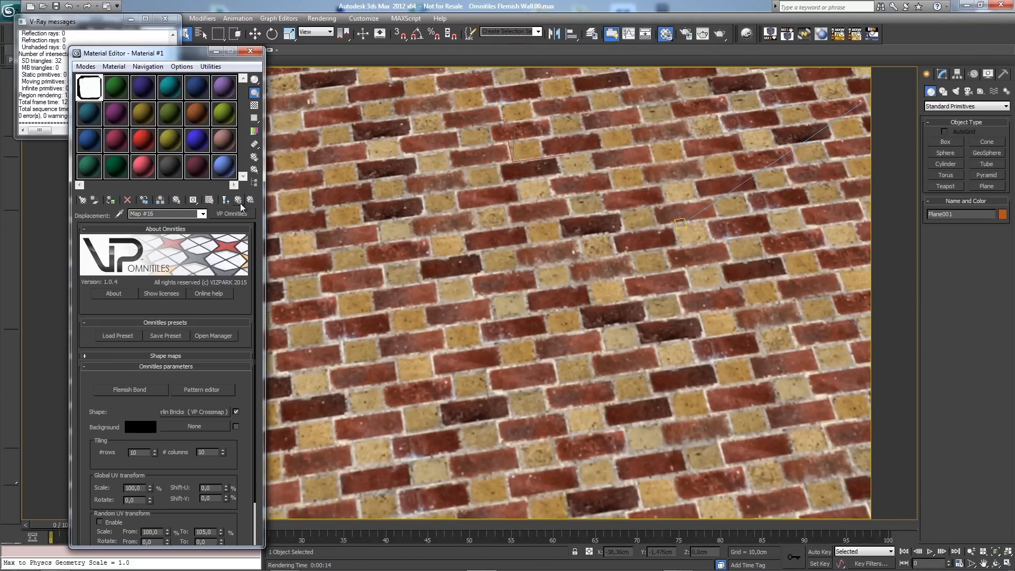
pyautogui.click(238, 200)
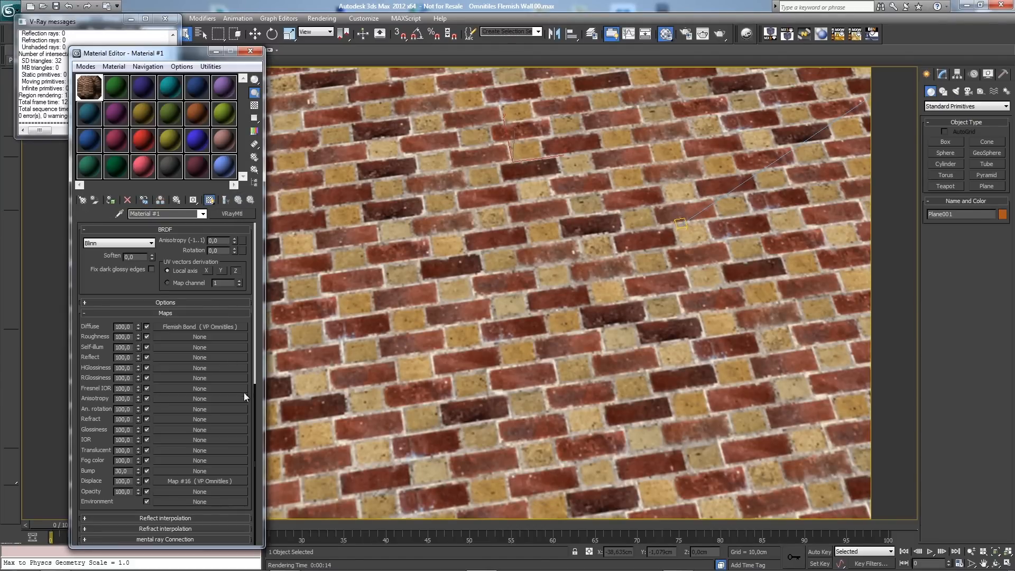
pyautogui.doubleClick(130, 482)
pyautogui.write('4')
pyautogui.press('Return')
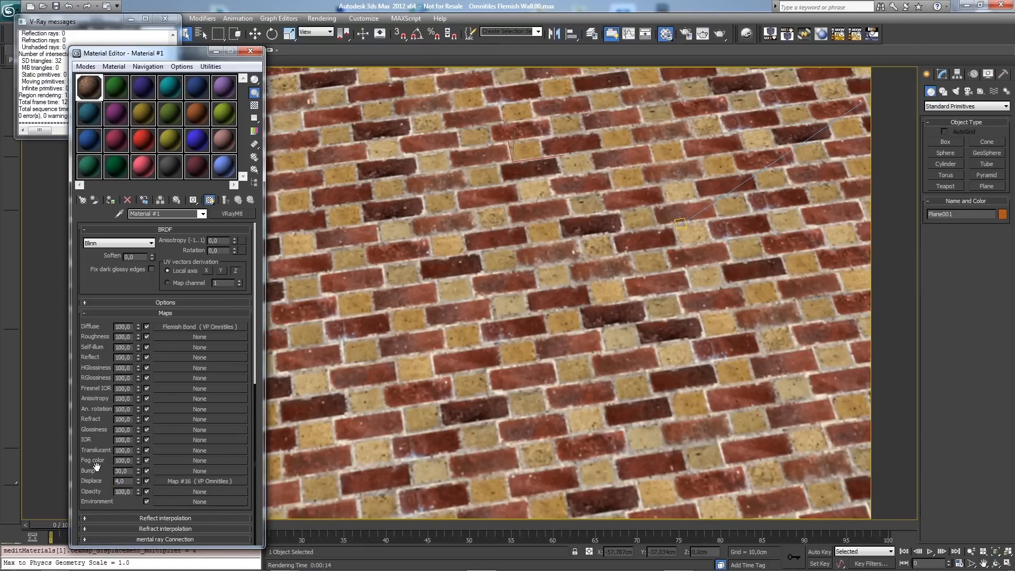
# Step: Disable the material's Diffuse map and check the V-Ray Exposure Control settings in Environment and Effects
pyautogui.click(147, 327)
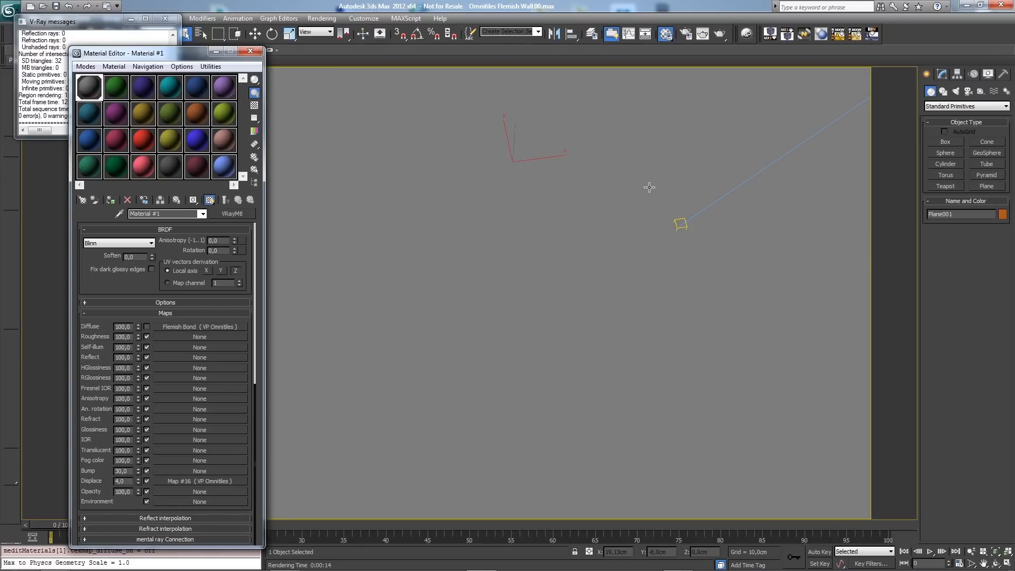
pyautogui.press('8')
pyautogui.scroll(-5, 222, 281)
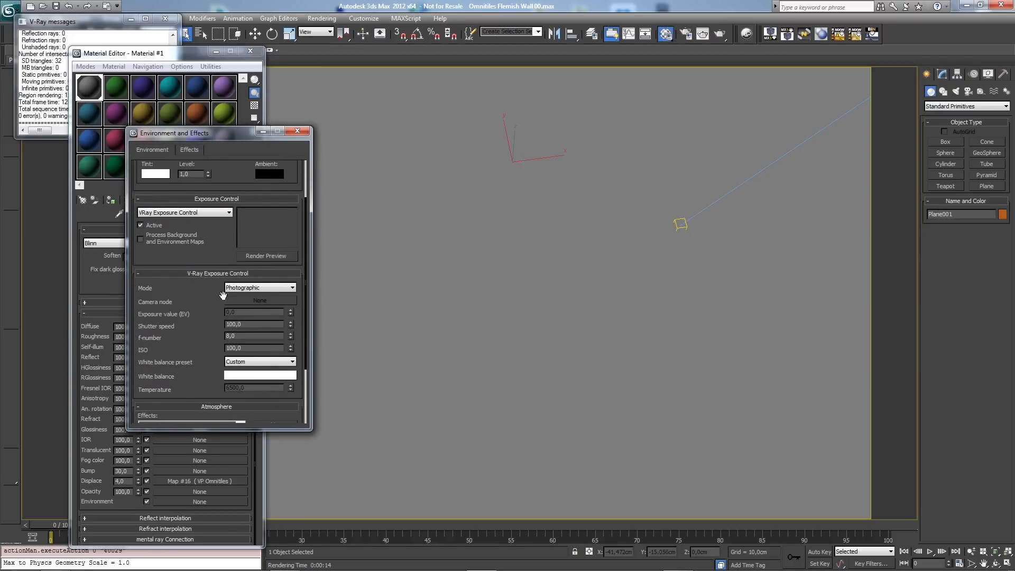
pyautogui.click(242, 290)
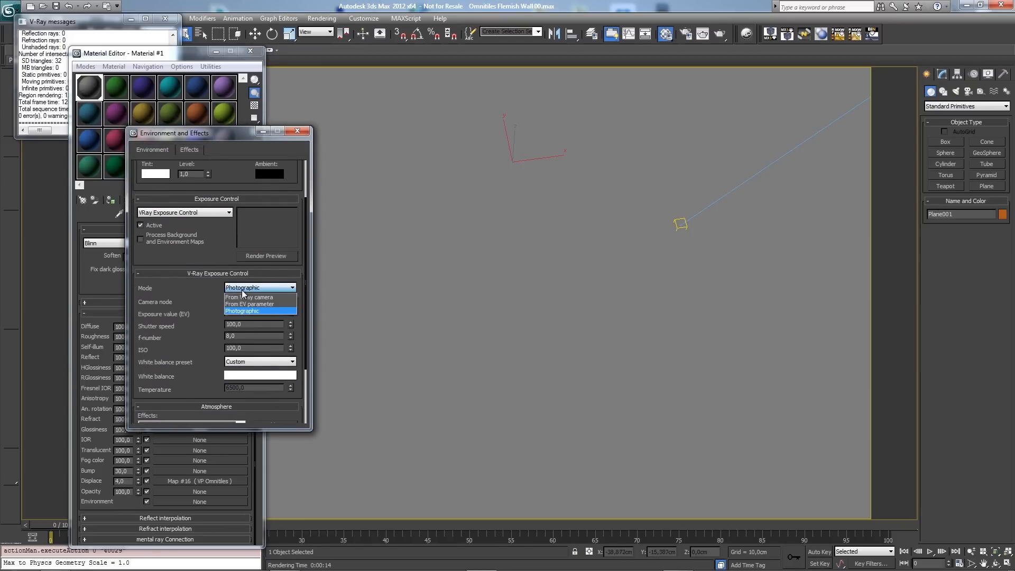
pyautogui.click(243, 294)
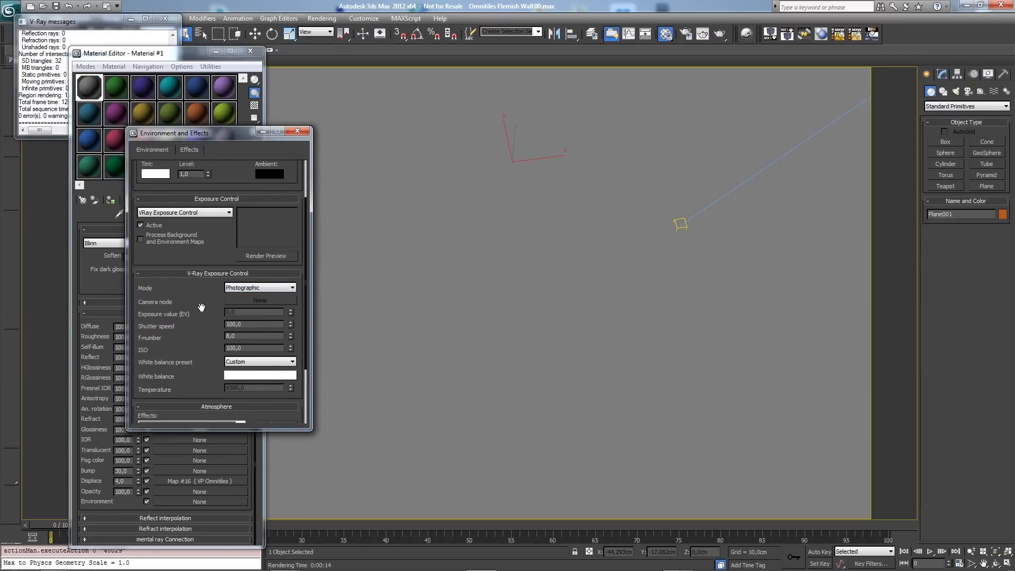
pyautogui.scroll(-1, 201, 301)
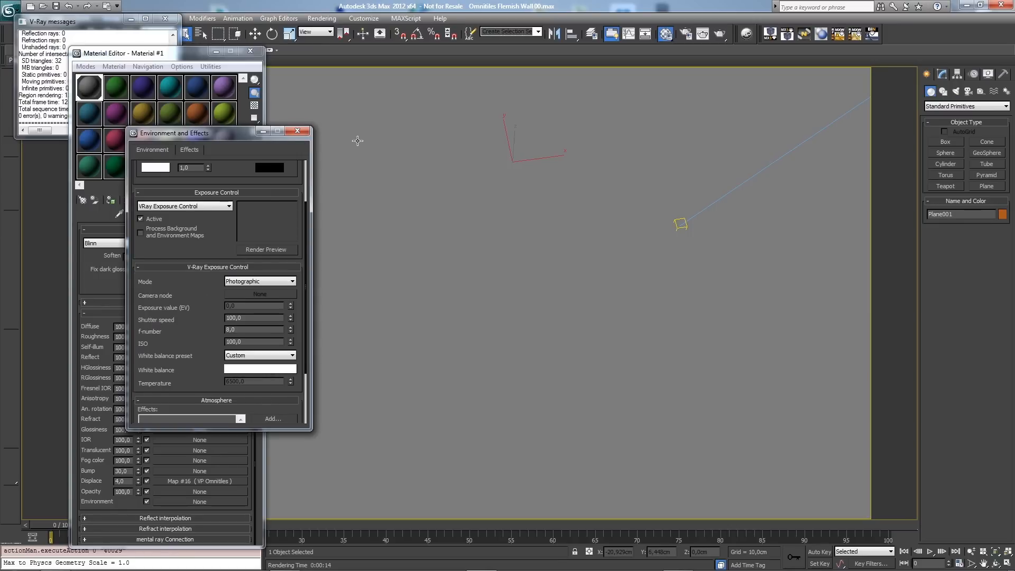
pyautogui.click(297, 131)
# Step: Test-render the displaced bricks without their diffuse texture, cancel the rendering partway and close the frame window
pyautogui.hotkey('shift', 'q')
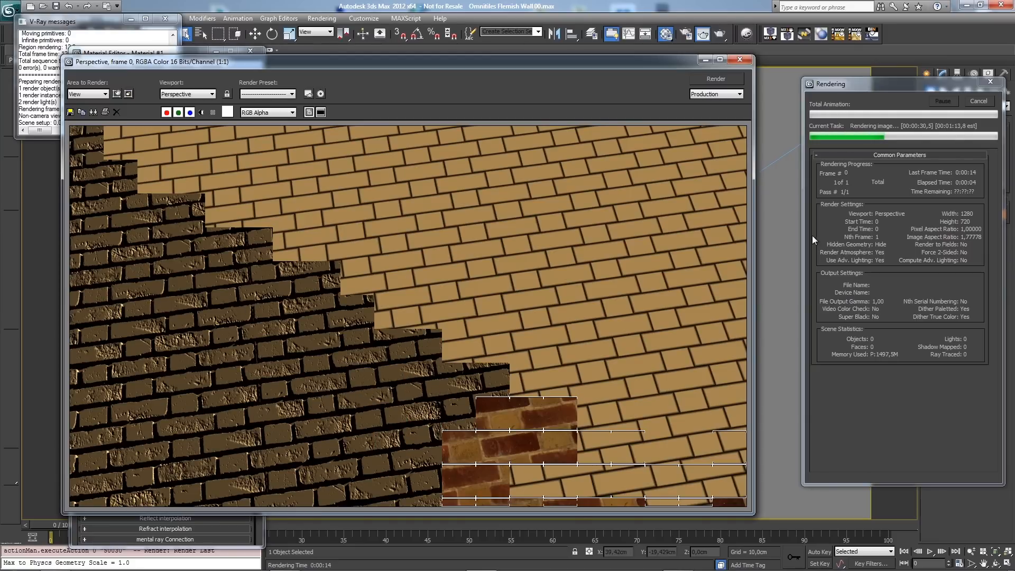
pyautogui.click(984, 101)
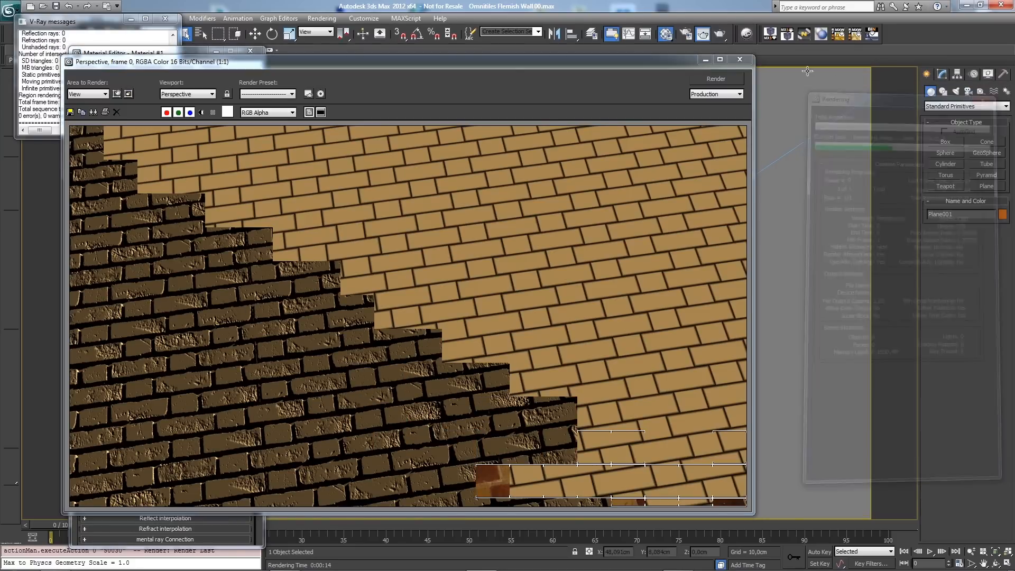
pyautogui.click(739, 59)
pyautogui.click(127, 275)
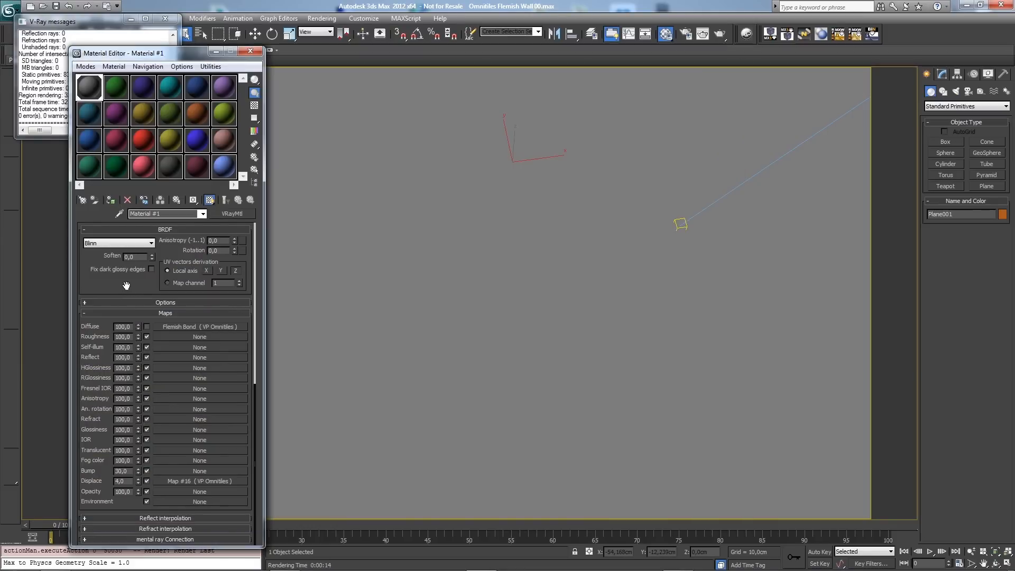
# Step: Replace the Omnitiles map in the material's Displace slot with a Composite map, keeping the old map as a sub-map
pyautogui.click(169, 482)
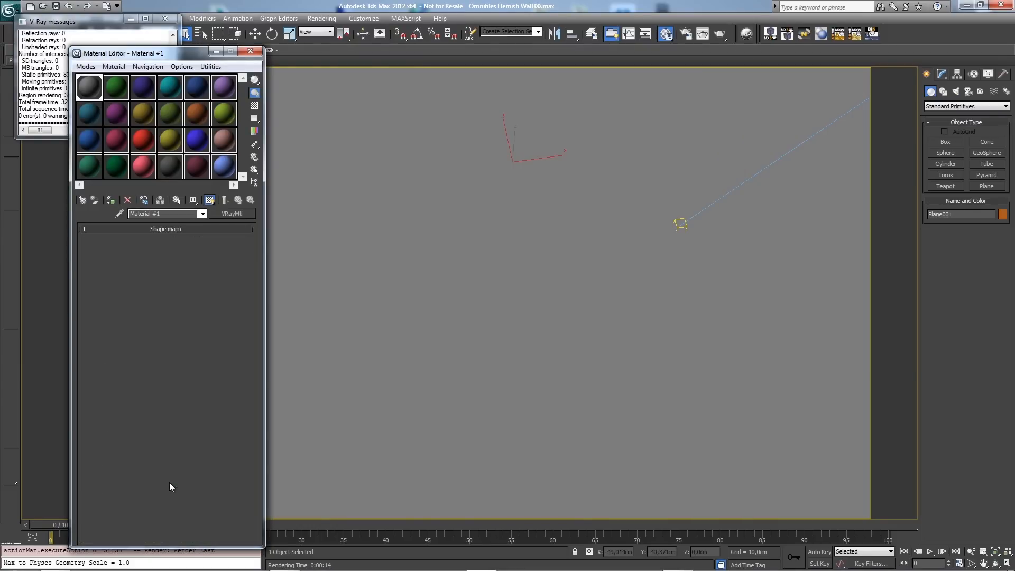
pyautogui.moveTo(244, 449); pyautogui.dragTo(248, 409)
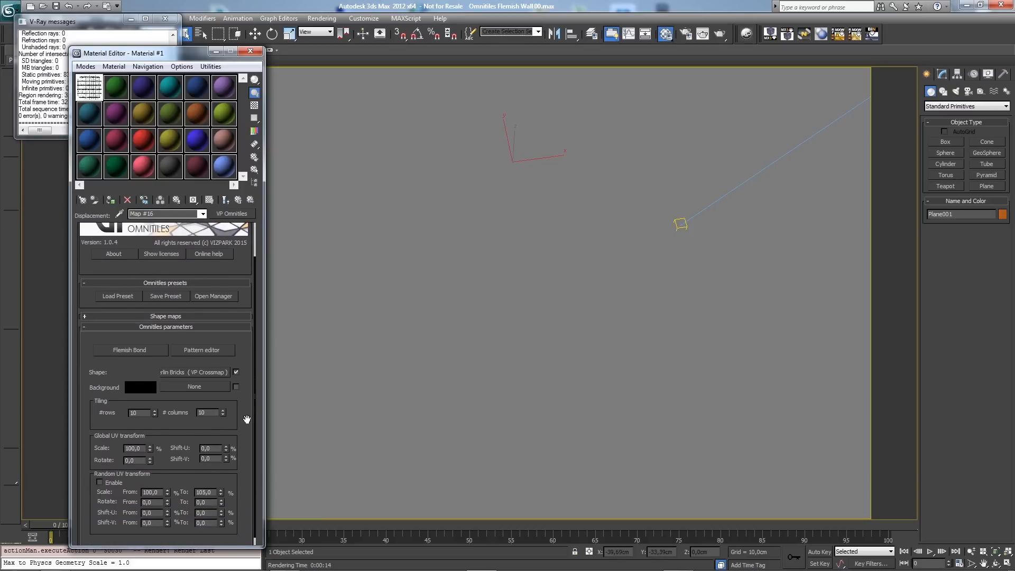
pyautogui.moveTo(241, 356); pyautogui.dragTo(243, 396)
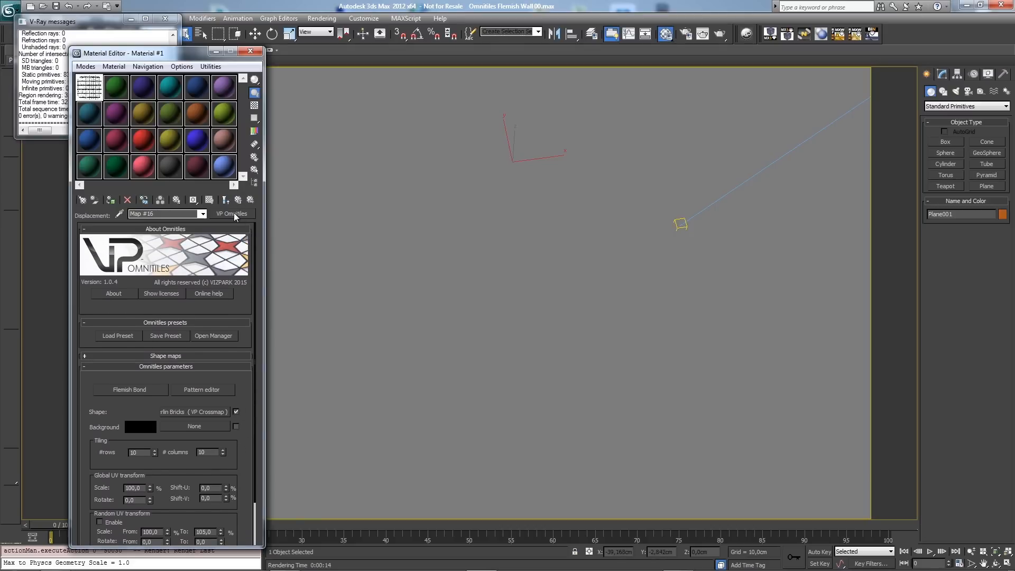
pyautogui.click(233, 213)
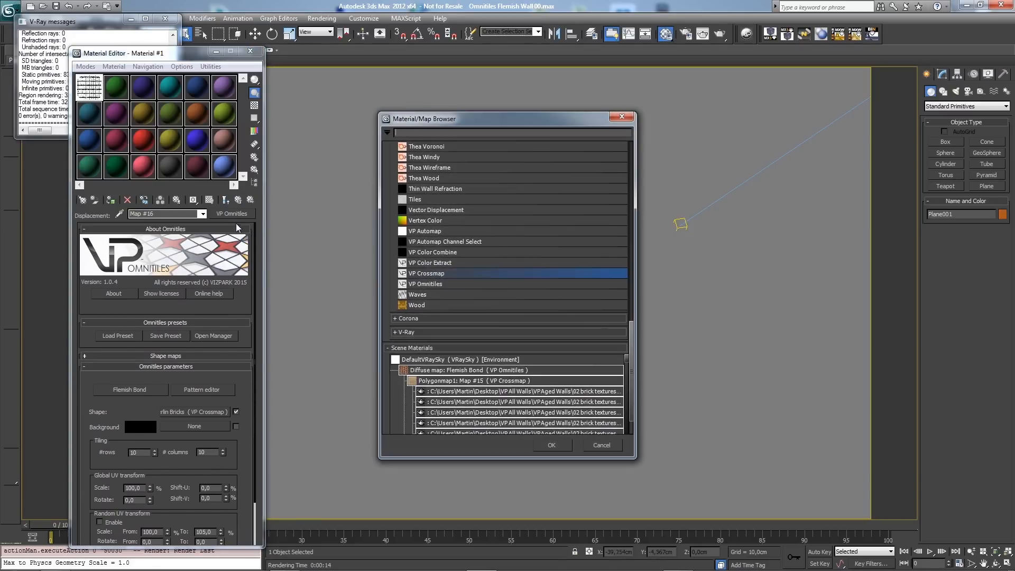
pyautogui.scroll(3, 452, 269)
pyautogui.scroll(10, 452, 270)
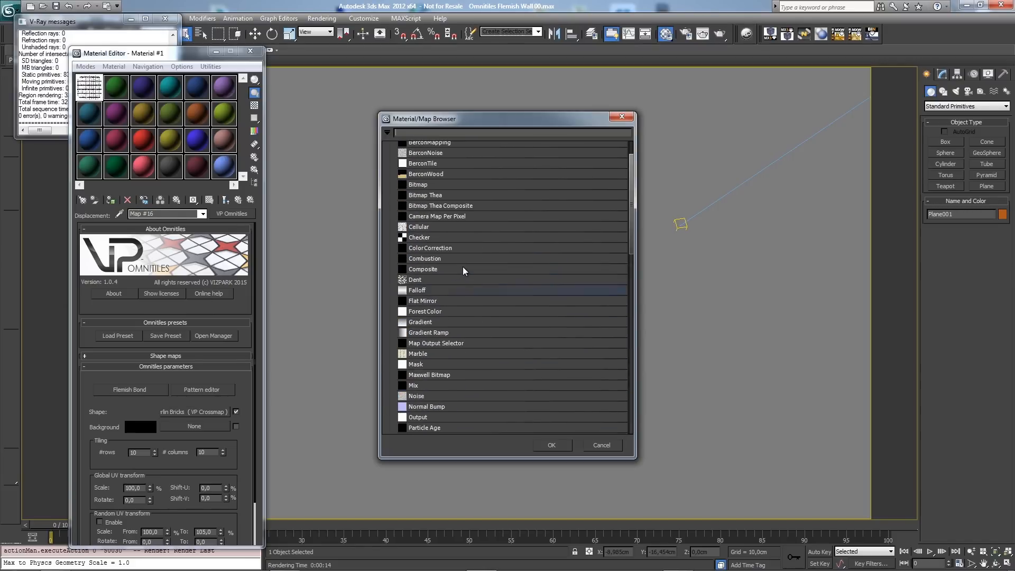
pyautogui.doubleClick(426, 270)
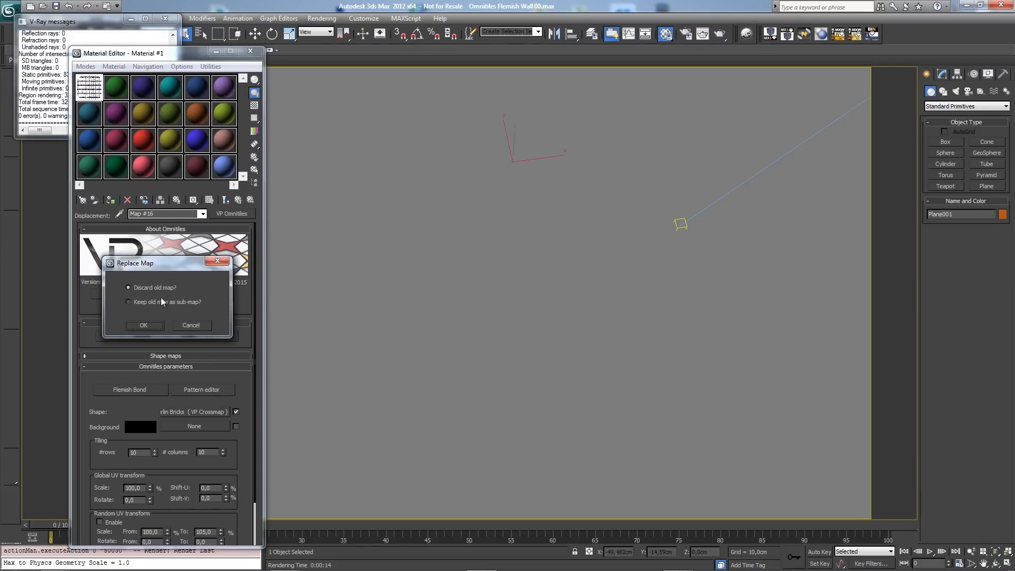
pyautogui.click(143, 324)
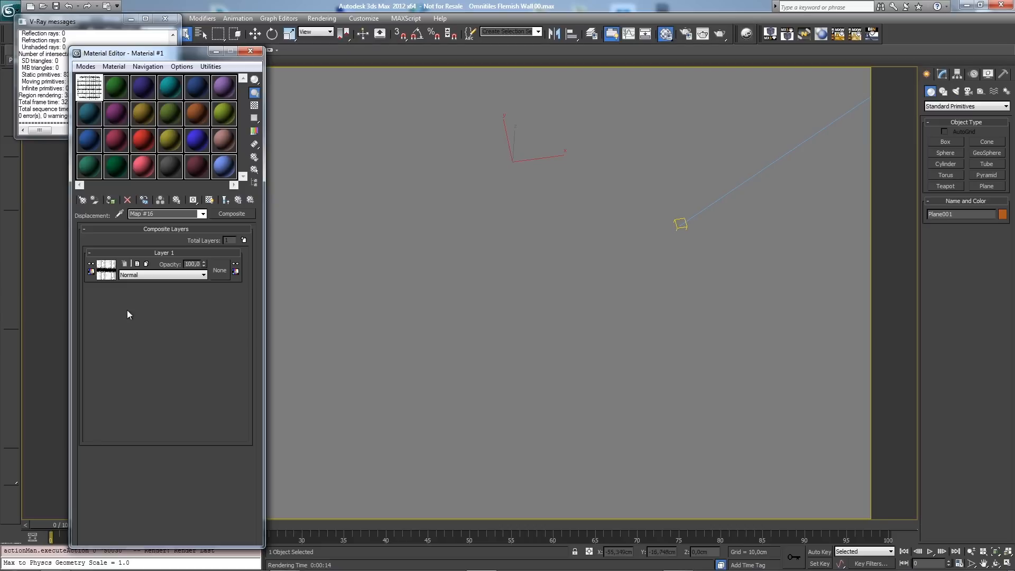
# Step: Add a second layer to the Composite map and fill it with a copy of Layer 1's Omnitiles map
pyautogui.click(244, 240)
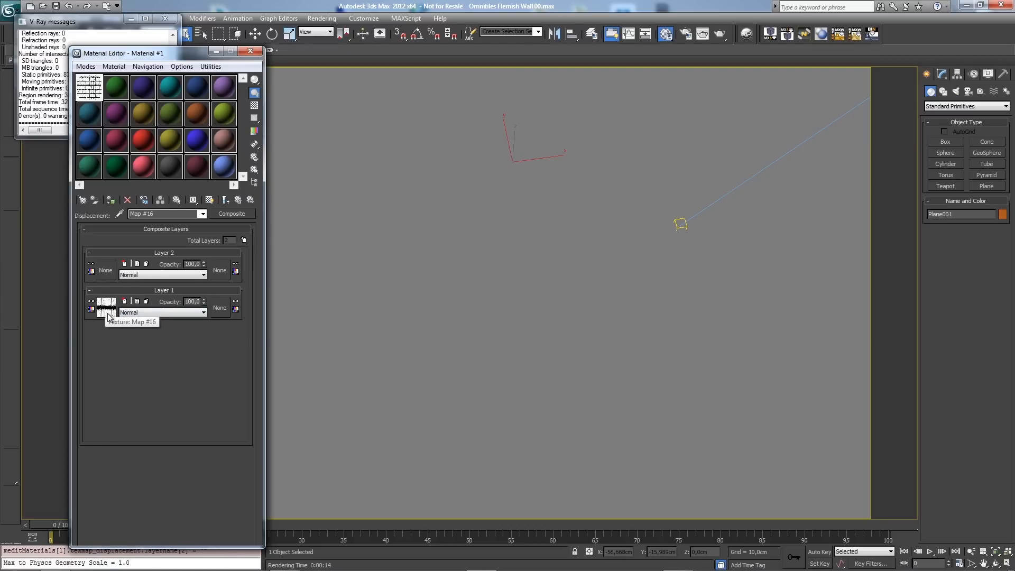
pyautogui.moveTo(109, 312); pyautogui.dragTo(106, 271)
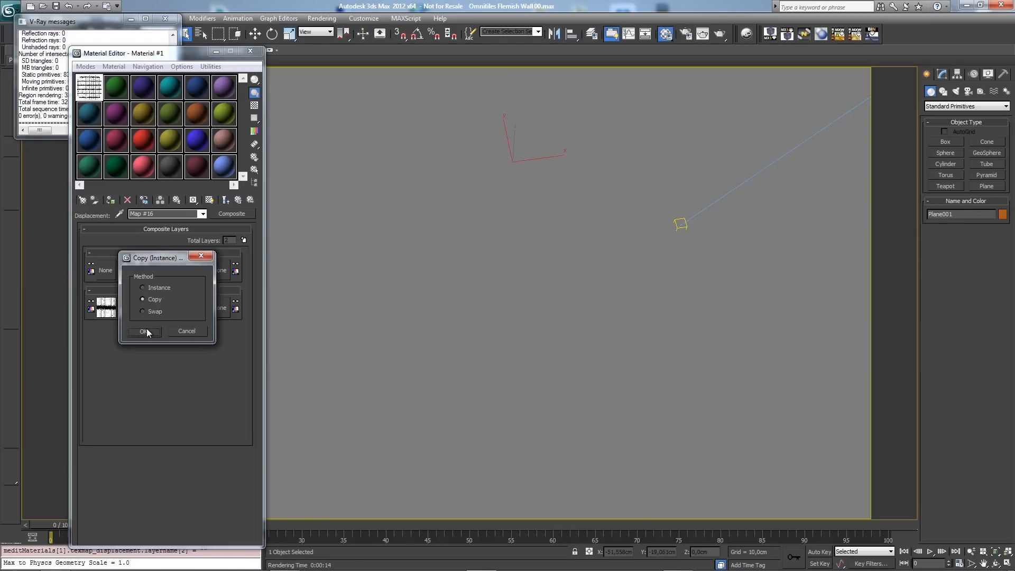
pyautogui.click(146, 332)
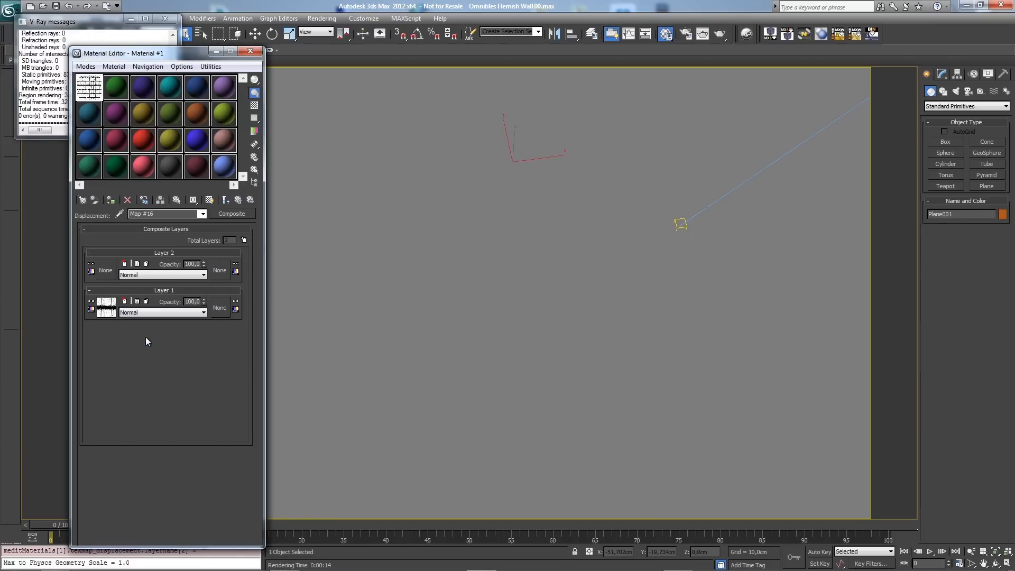
# Step: Clear the Crossmap shape maps assigned to IDs 1, 2, 6 and 7 in Layer 2's Omnitiles map
pyautogui.click(108, 275)
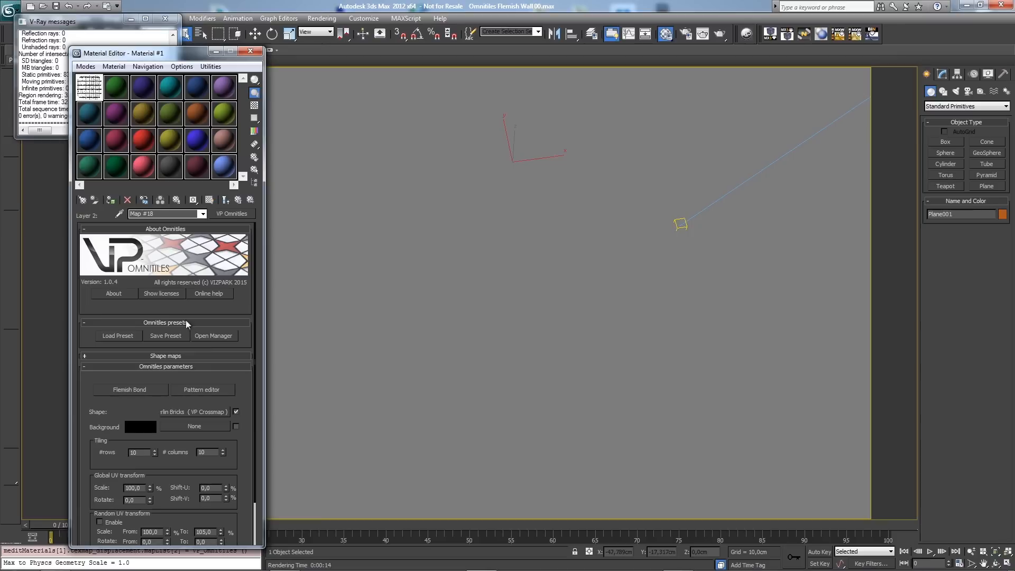
pyautogui.scroll(-2, 163, 317)
pyautogui.click(216, 319)
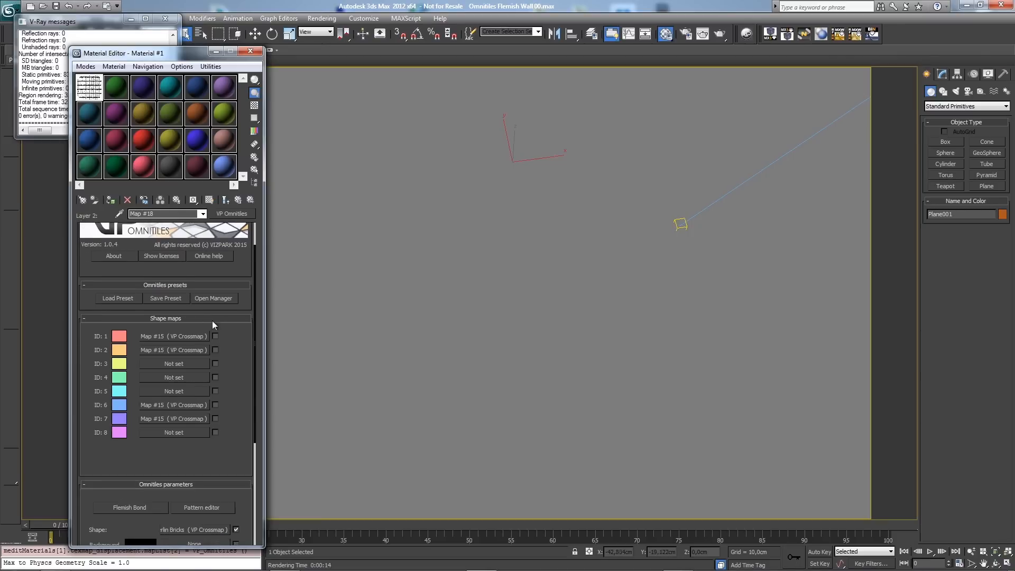
pyautogui.rightClick(189, 336)
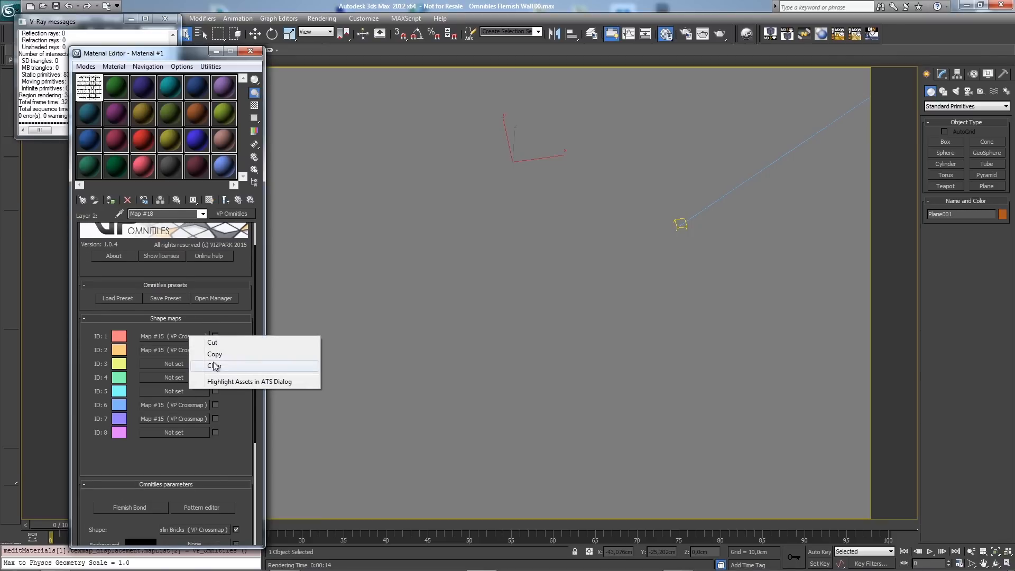
pyautogui.click(209, 364)
pyautogui.rightClick(184, 349)
pyautogui.click(208, 378)
pyautogui.rightClick(183, 406)
pyautogui.click(207, 441)
pyautogui.rightClick(183, 417)
pyautogui.click(206, 452)
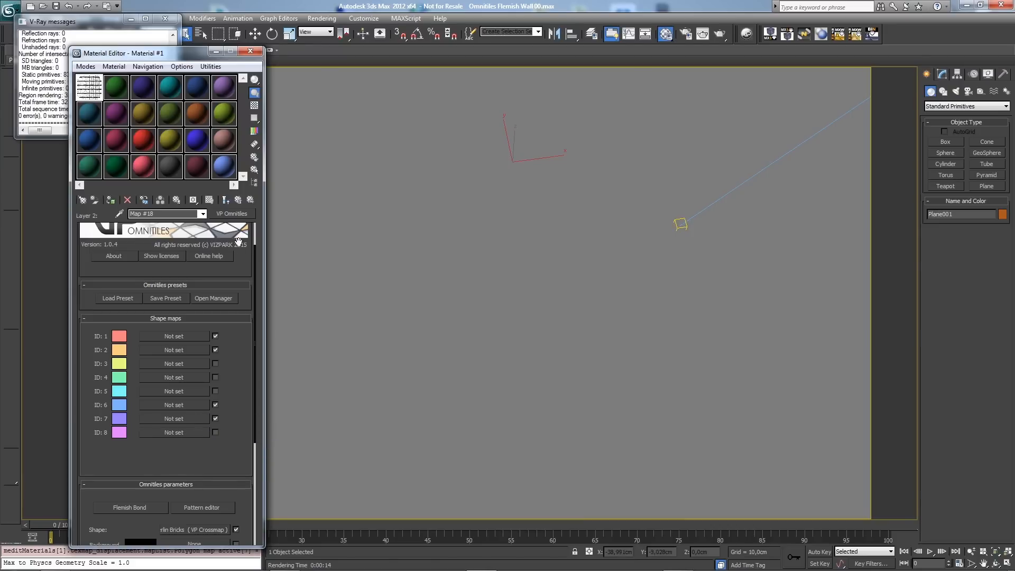
pyautogui.click(228, 320)
# Step: Load the Solid Grey Variation 50% preset into the Shape Crossmap of Layer 2's Omnitiles map
pyautogui.moveTo(246, 376); pyautogui.dragTo(244, 335)
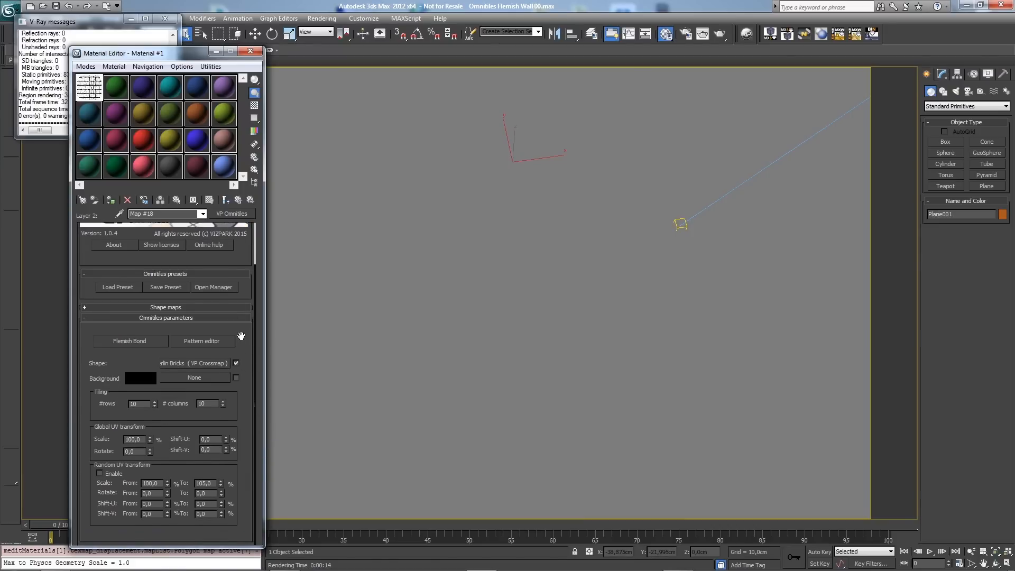
pyautogui.click(215, 364)
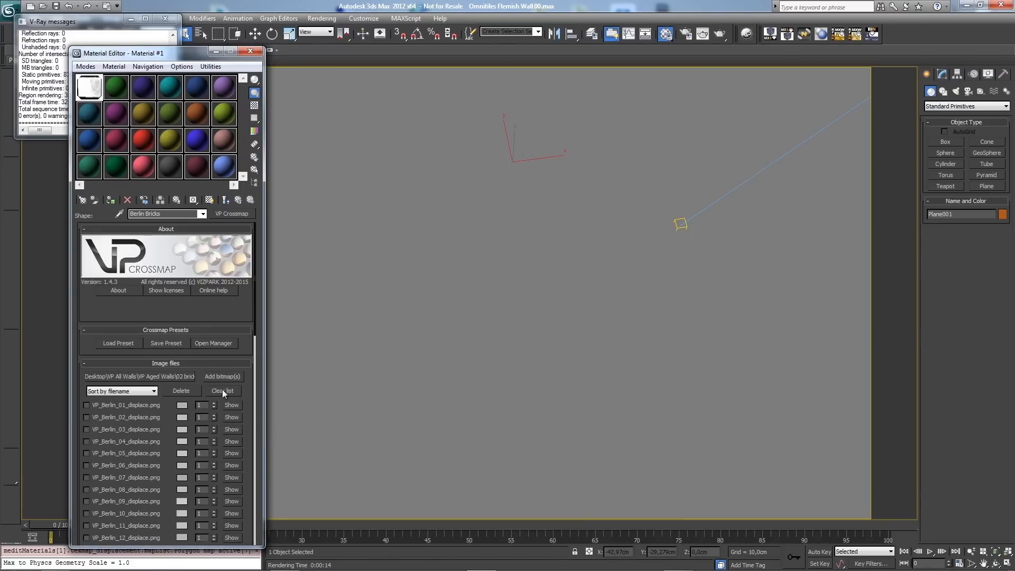
pyautogui.click(130, 344)
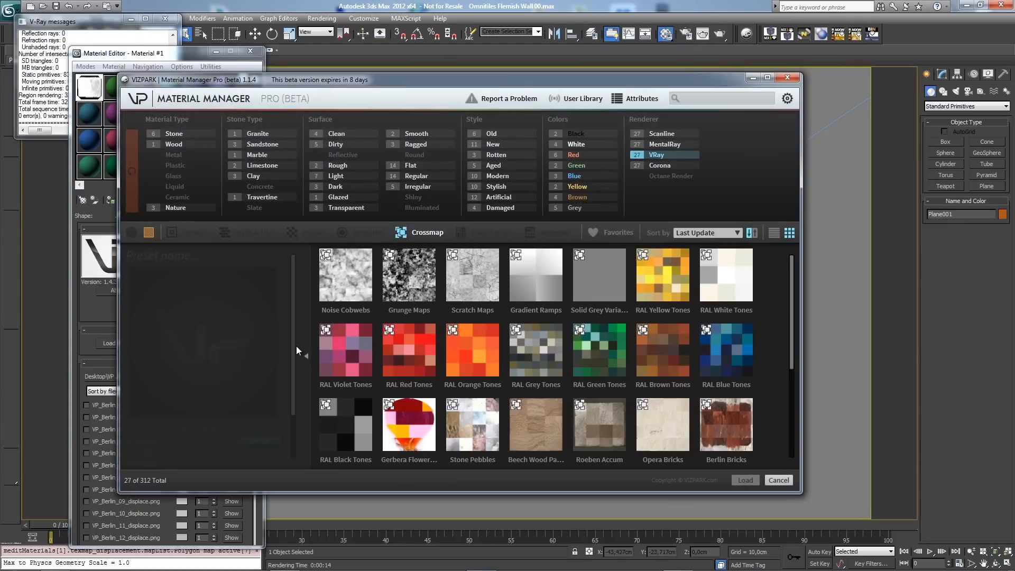
pyautogui.click(597, 272)
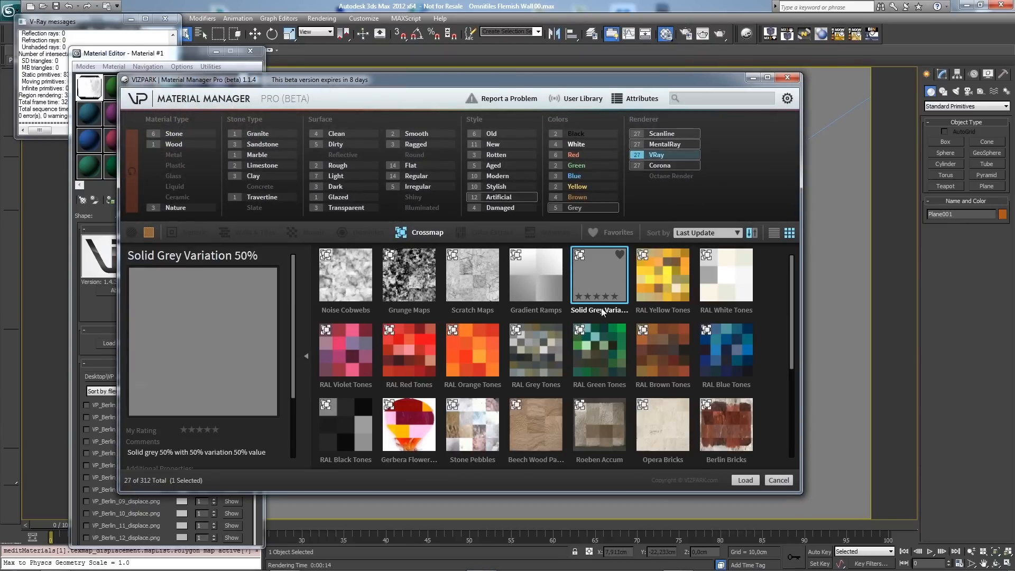
pyautogui.click(740, 479)
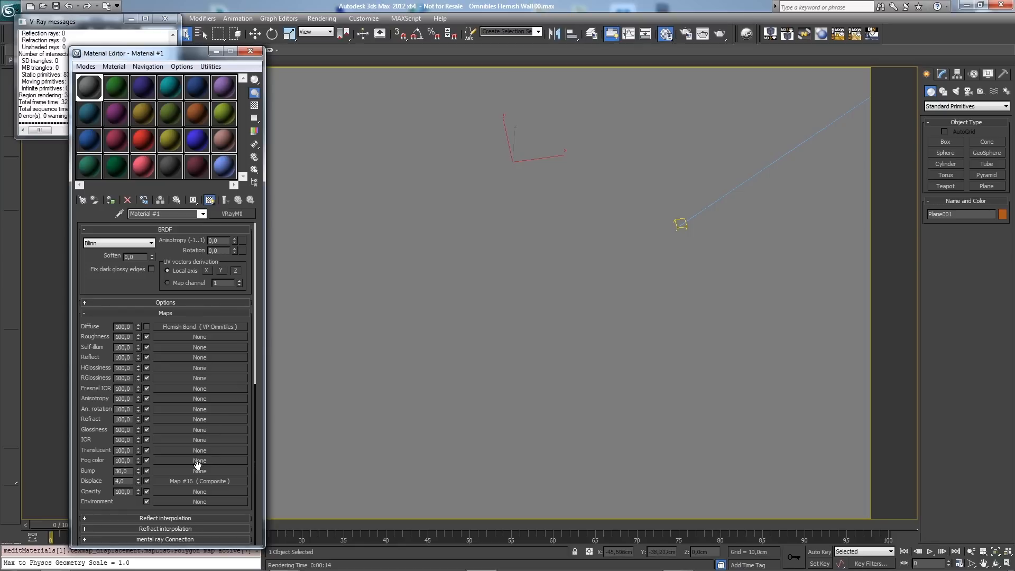
# Step: Set the color variation Value range of Layer 2's Solid Grey Crossmap to 80
pyautogui.click(198, 482)
pyautogui.click(110, 272)
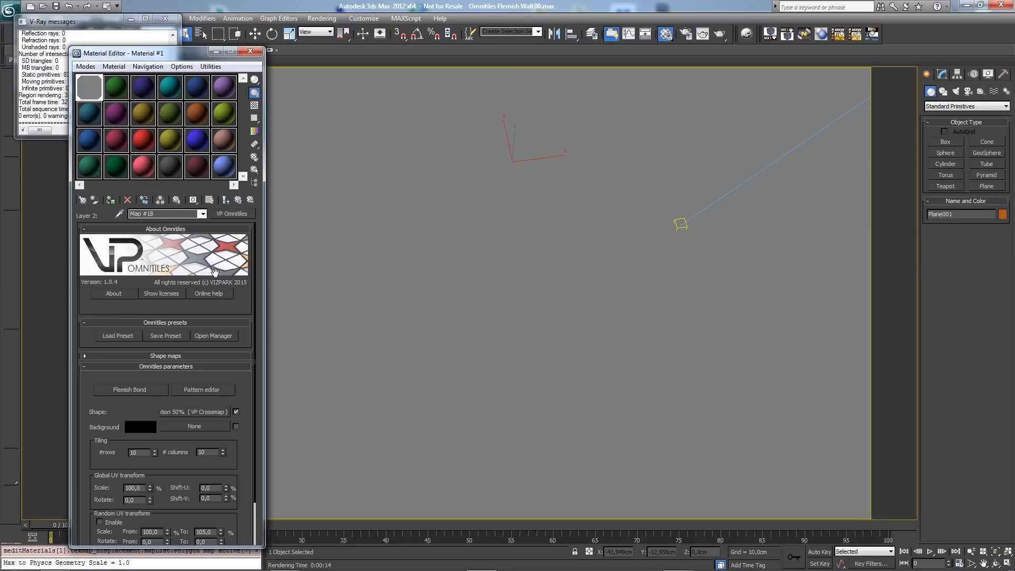
pyautogui.scroll(-3, 243, 402)
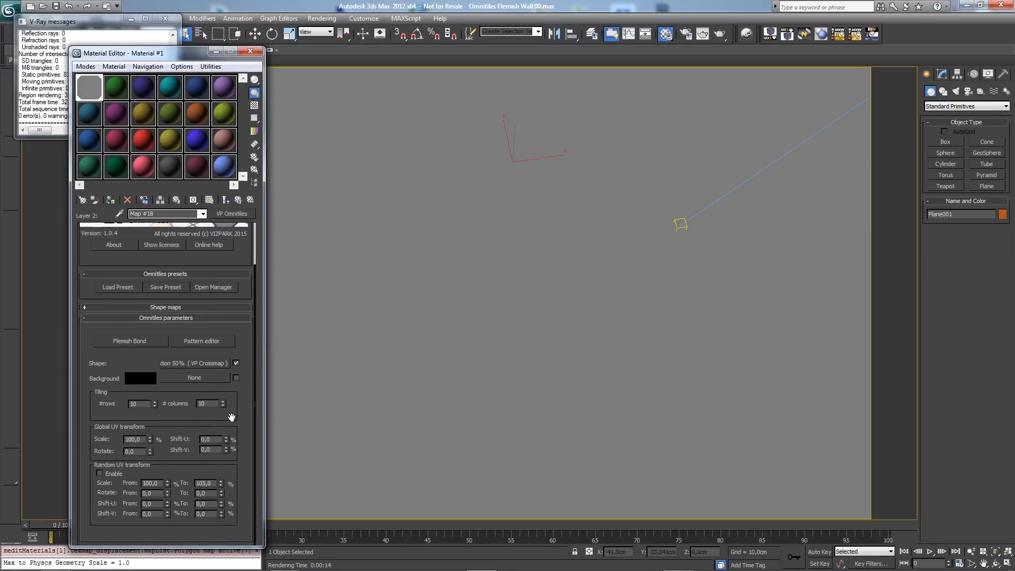
pyautogui.click(207, 364)
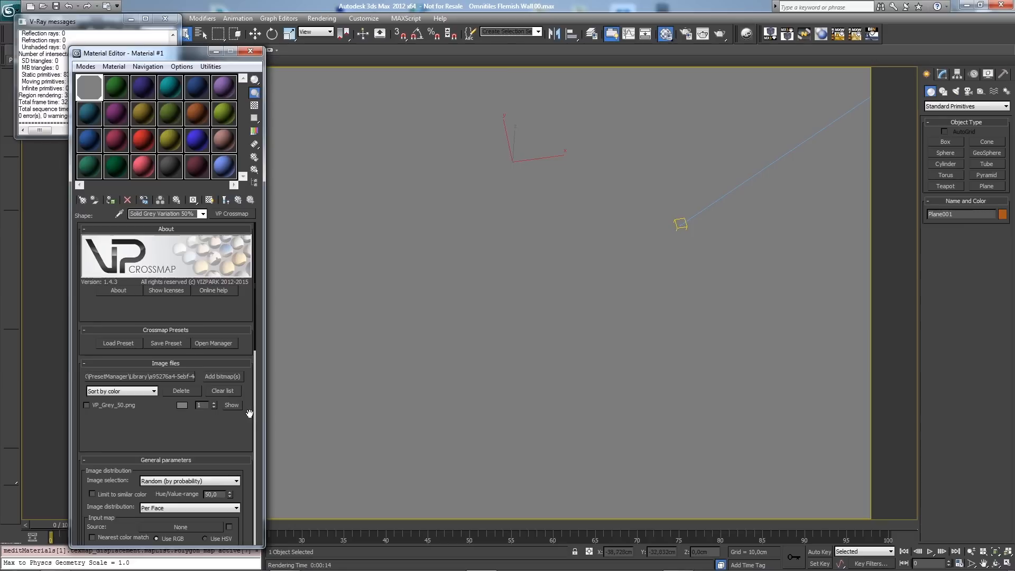
pyautogui.scroll(-5, 221, 254)
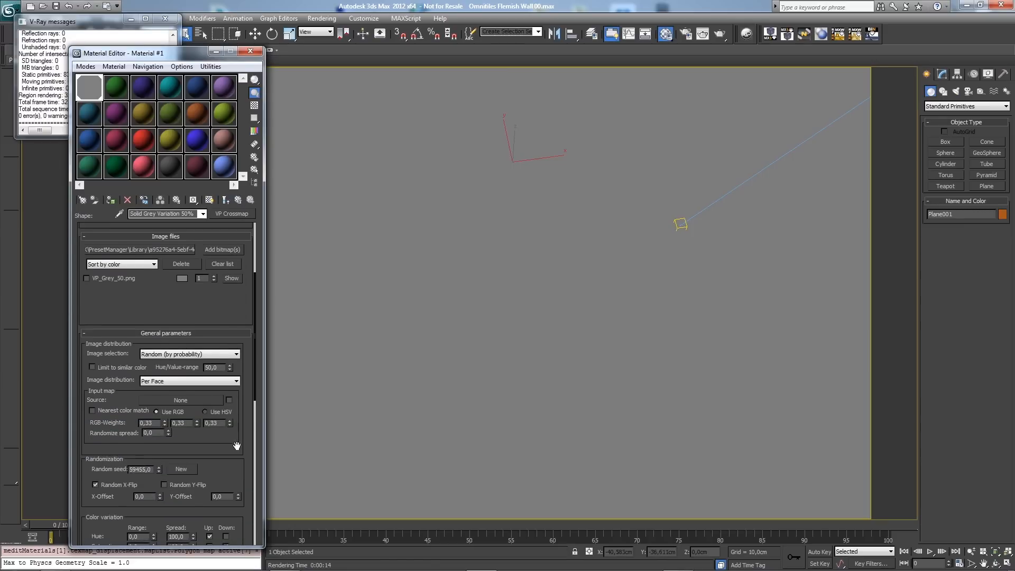
pyautogui.scroll(-12, 236, 439)
pyautogui.doubleClick(135, 358)
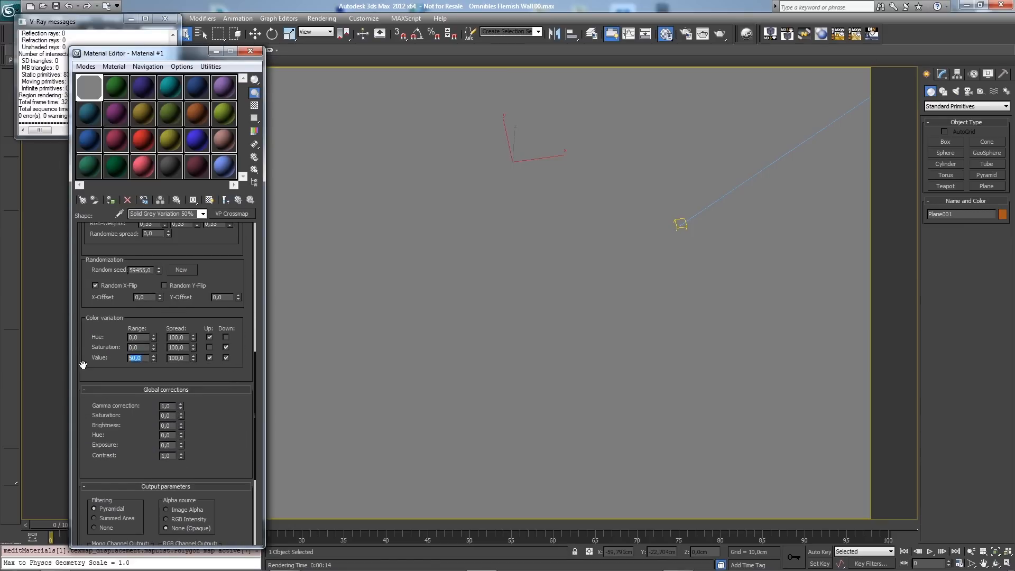
pyautogui.write('80')
pyautogui.press('Return')
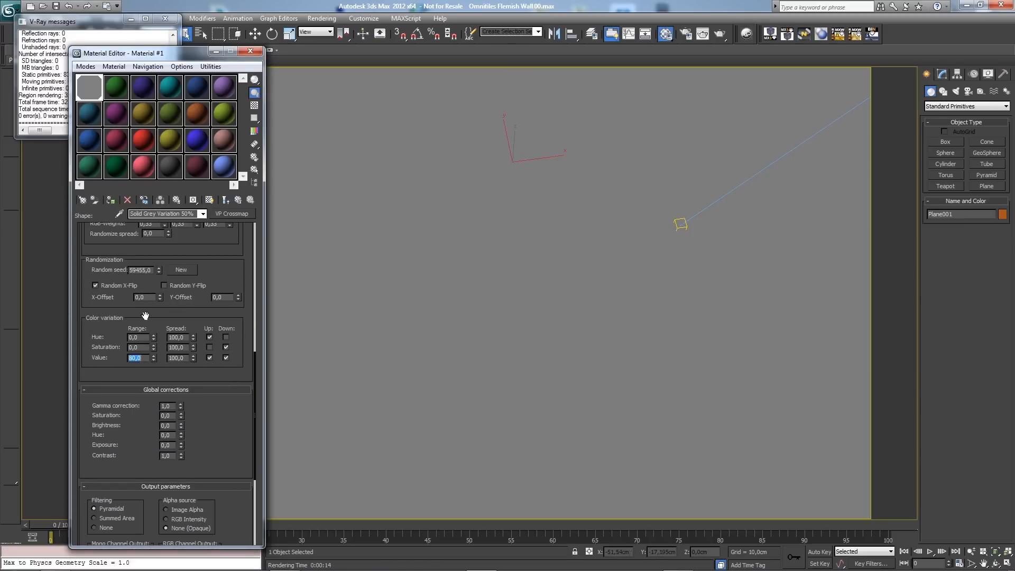
# Step: Change the image distribution of Layer 2's Solid Grey Crossmap to Use Omnitiles/BerconTiles ID
pyautogui.click(237, 199)
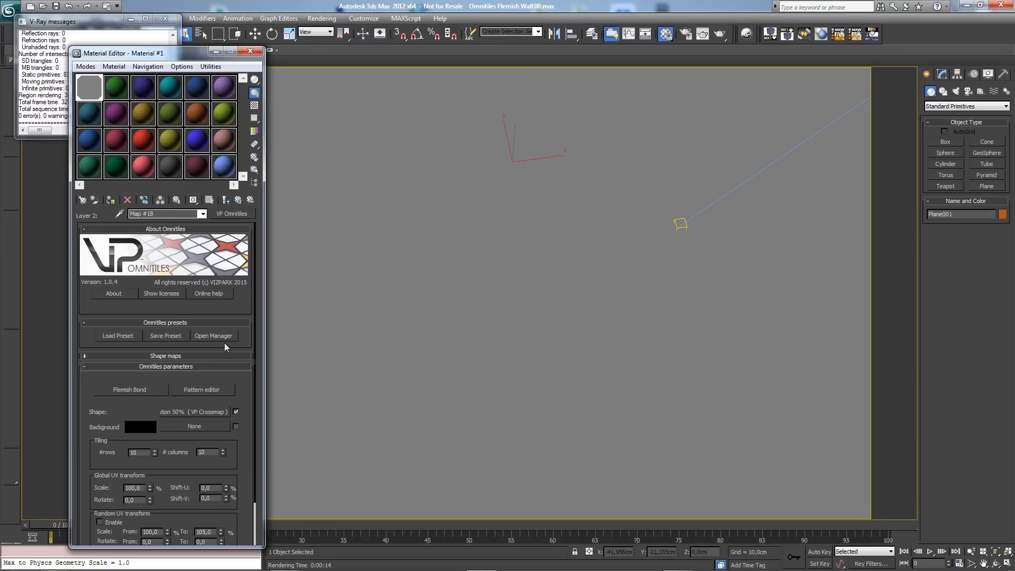
pyautogui.scroll(-3, 244, 404)
pyautogui.click(195, 362)
pyautogui.scroll(-10, 233, 370)
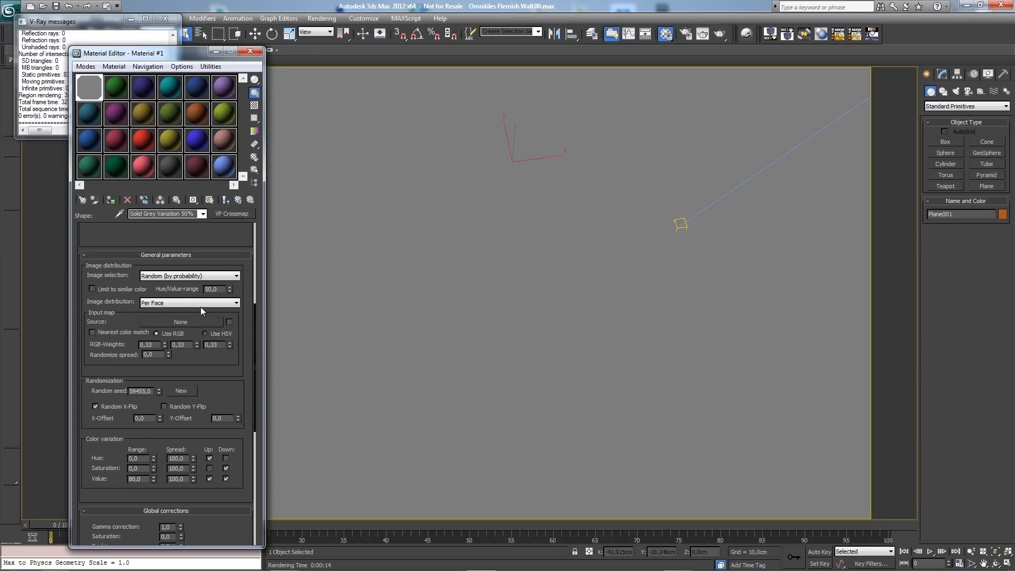
pyautogui.click(201, 304)
pyautogui.click(189, 363)
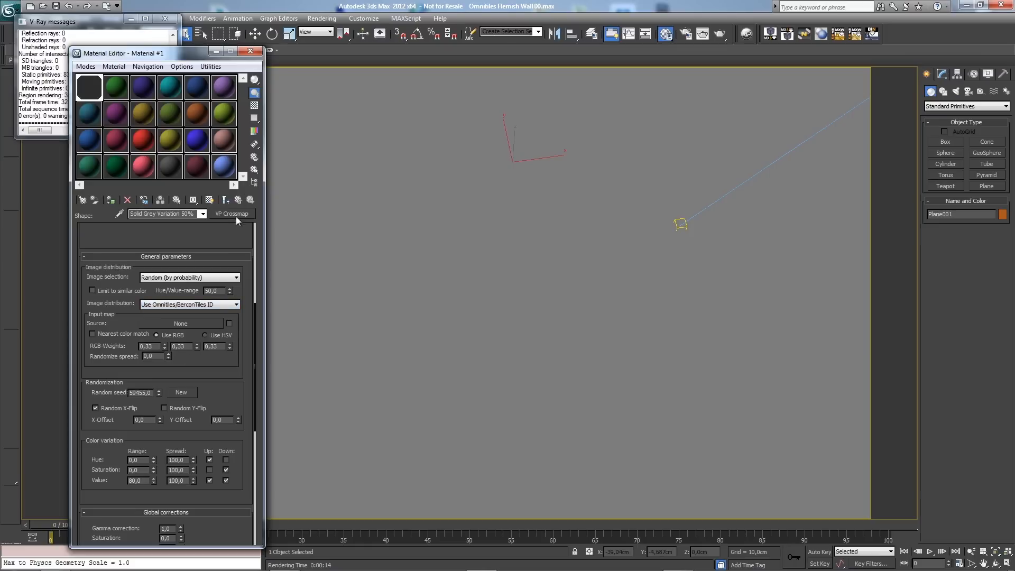
# Step: Return to Layer 2's Omnitiles map, inspect its grey brick pattern in an enlarged preview and close the preview
pyautogui.click(238, 199)
pyautogui.doubleClick(92, 88)
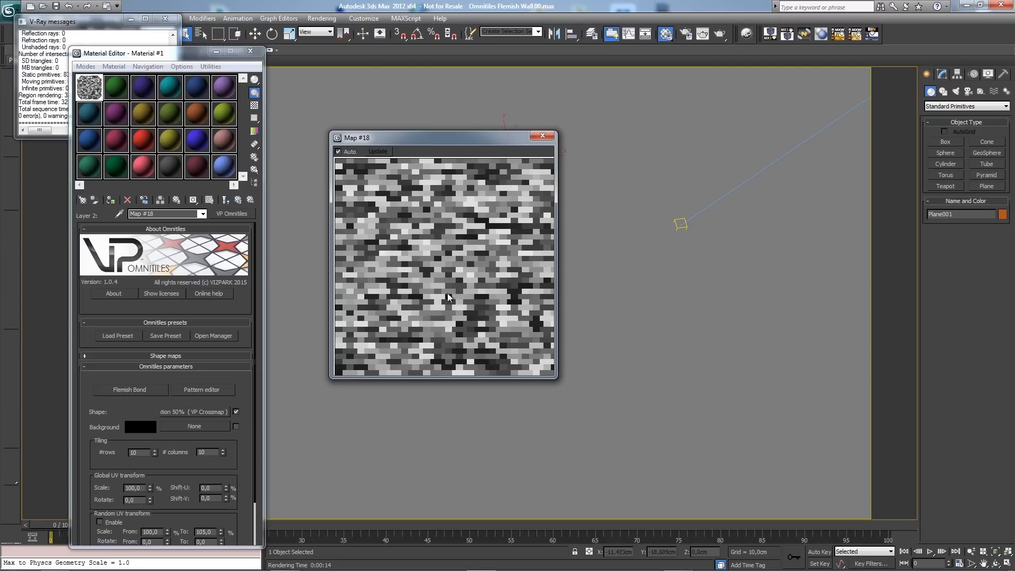
pyautogui.click(542, 135)
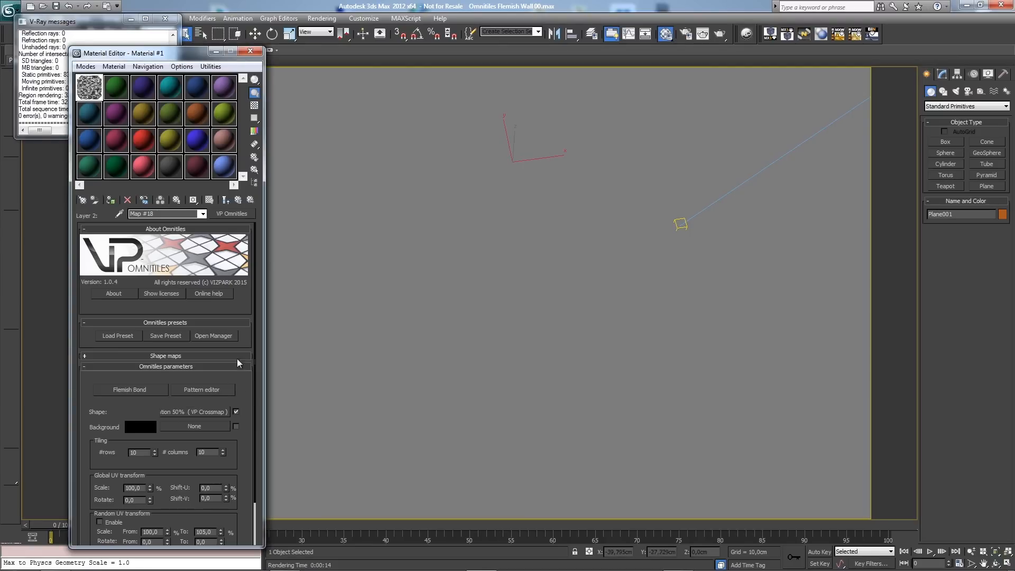
# Step: Open an enlarged preview of the Composite map and set Layer 2 to Multiply blending with an opacity of 50
pyautogui.click(238, 200)
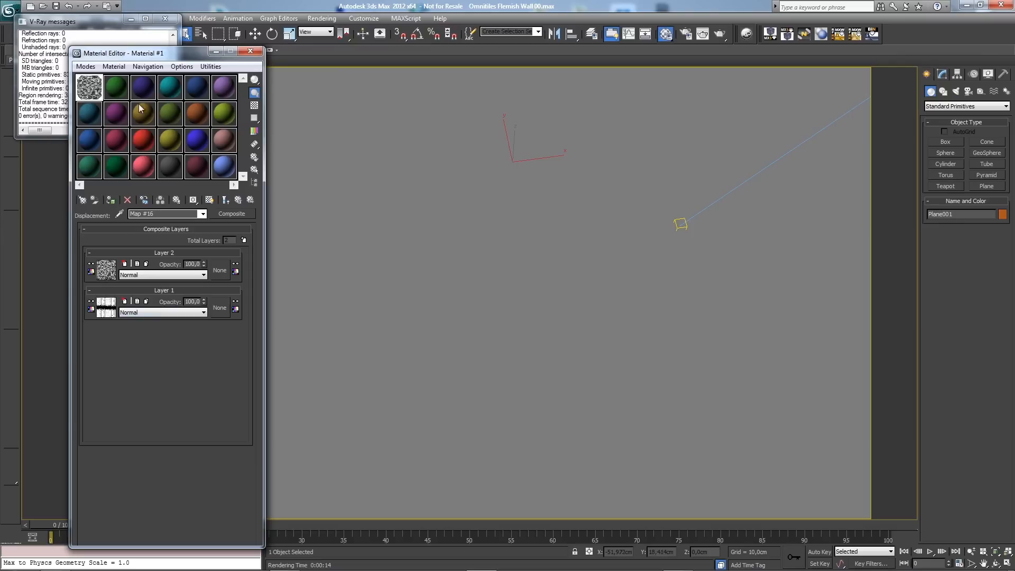
pyautogui.doubleClick(93, 90)
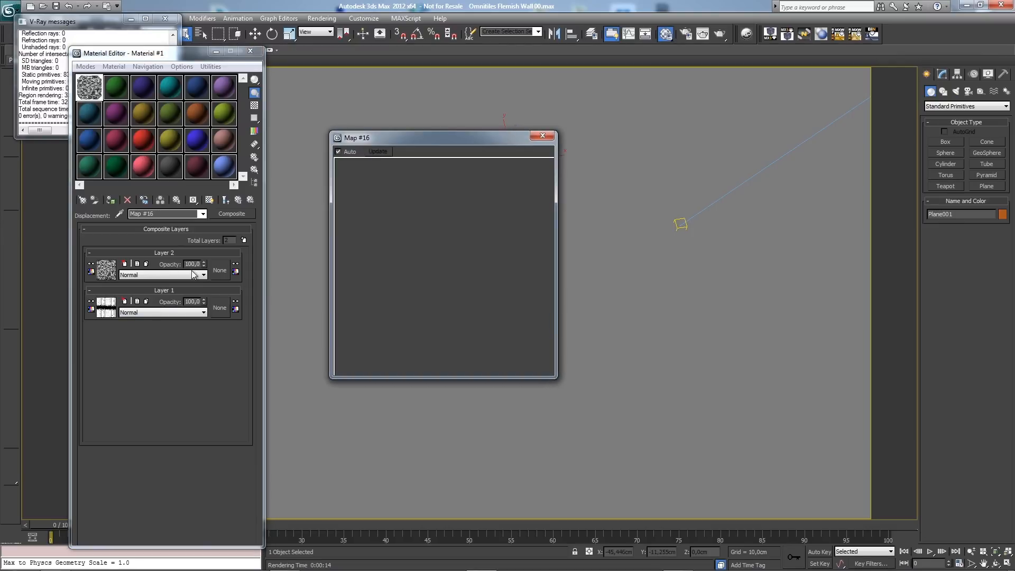
pyautogui.click(161, 275)
pyautogui.click(159, 319)
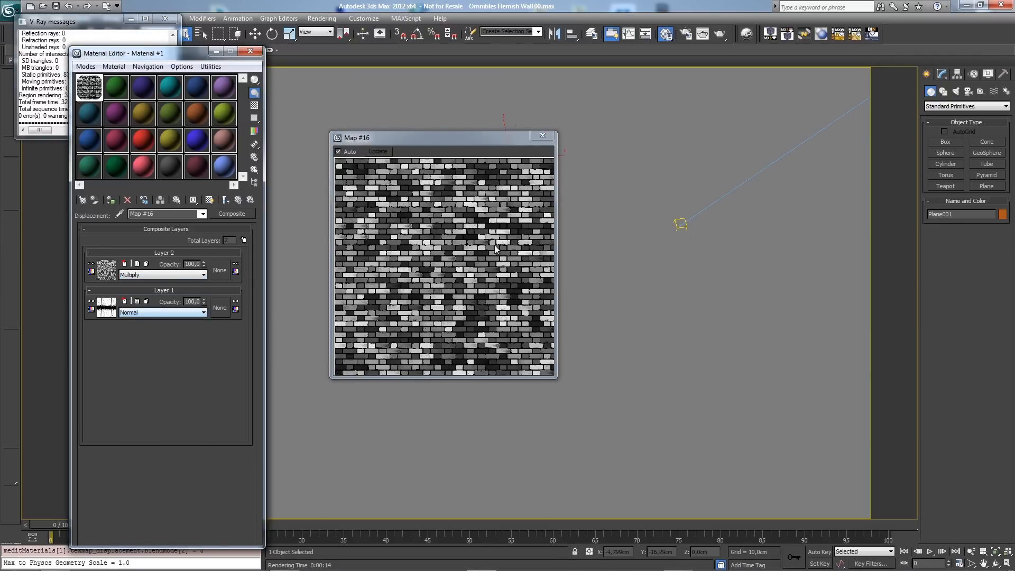
pyautogui.doubleClick(198, 264)
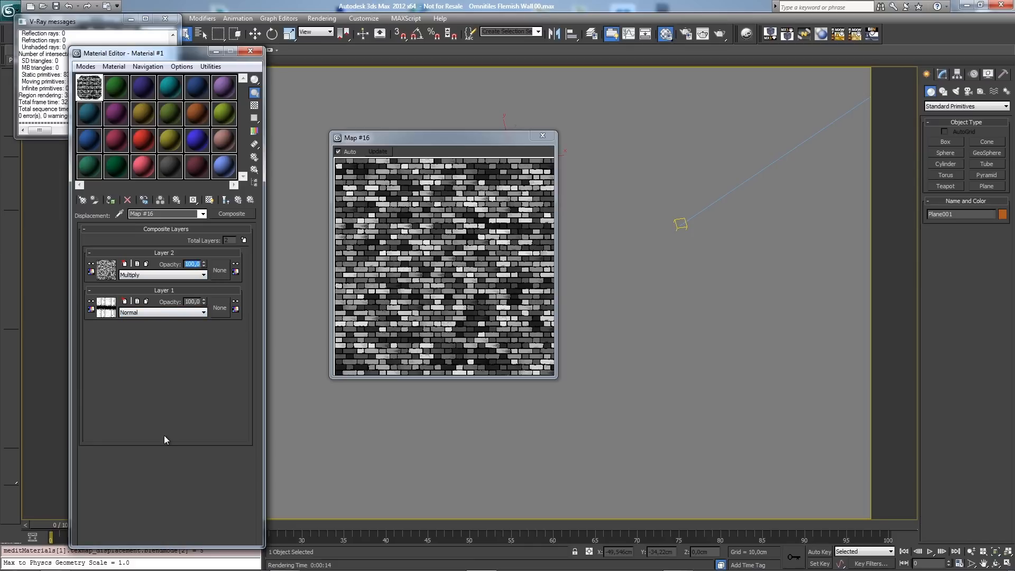
pyautogui.write('50')
pyautogui.press('Return')
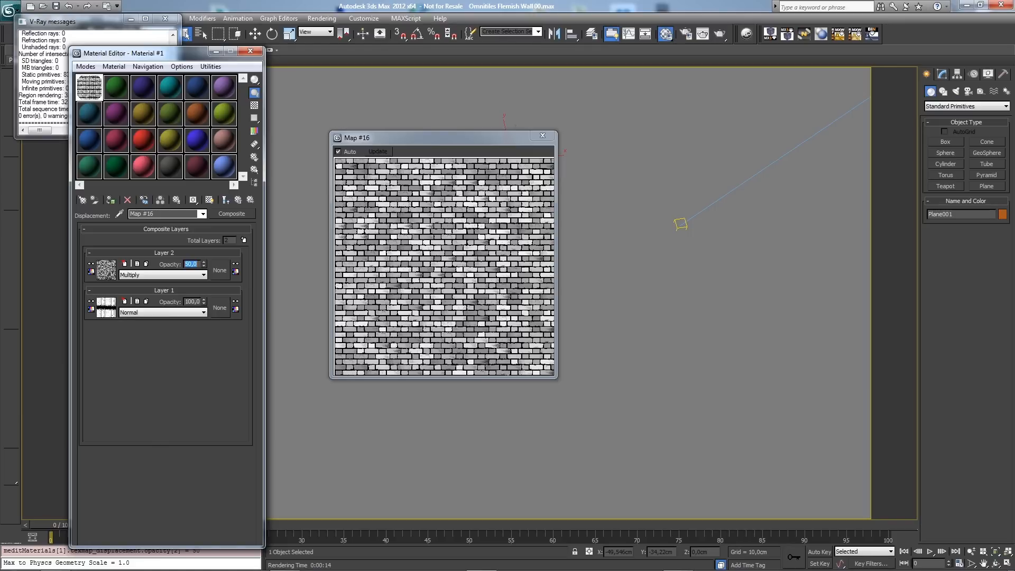
# Step: Set the opacity of Layer 2 in the Composite displacement map to 70 and close the enlarged preview
pyautogui.write('70')
pyautogui.press('Return')
pyautogui.click(543, 136)
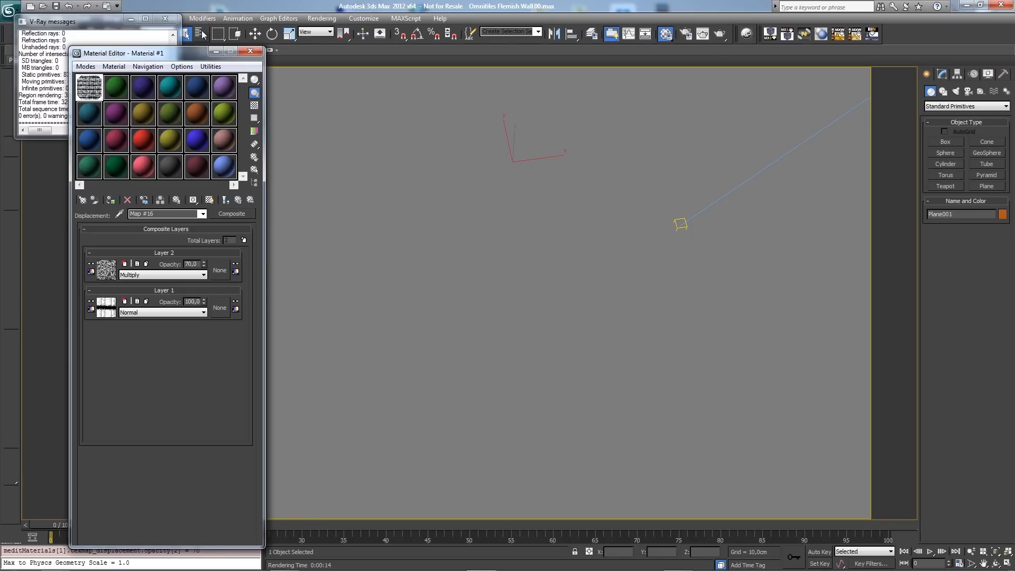
# Step: Save the scene under the new file name Omnitiles Flemish Wall 001.max
pyautogui.click(170, 18)
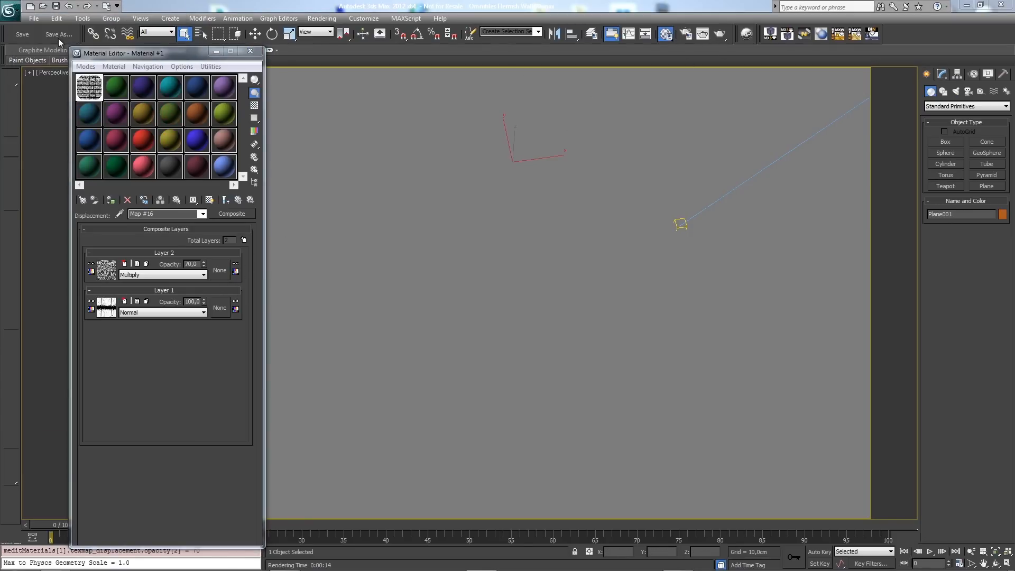
pyautogui.click(59, 37)
pyautogui.click(114, 377)
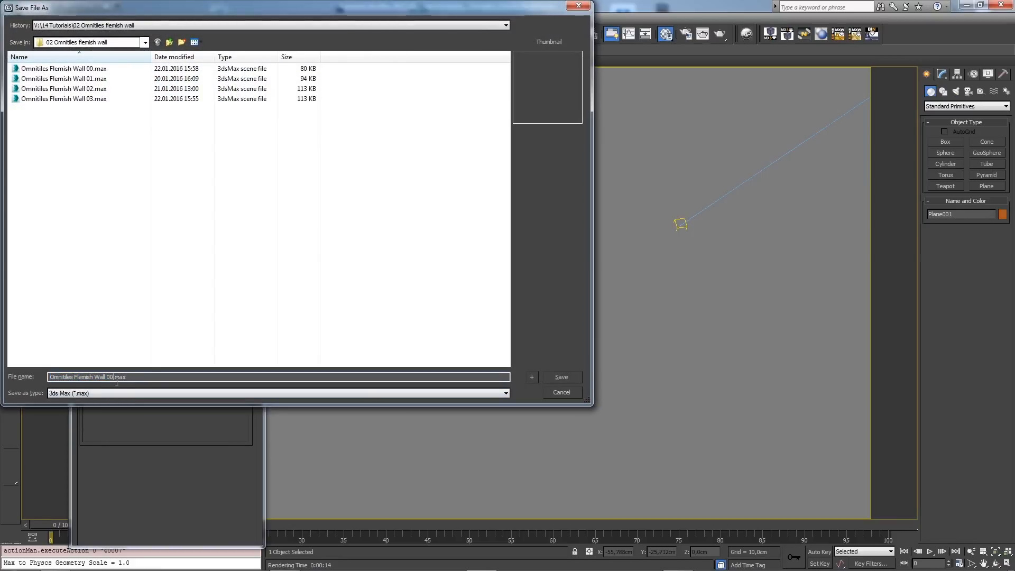
pyautogui.write('1')
pyautogui.press('Return')
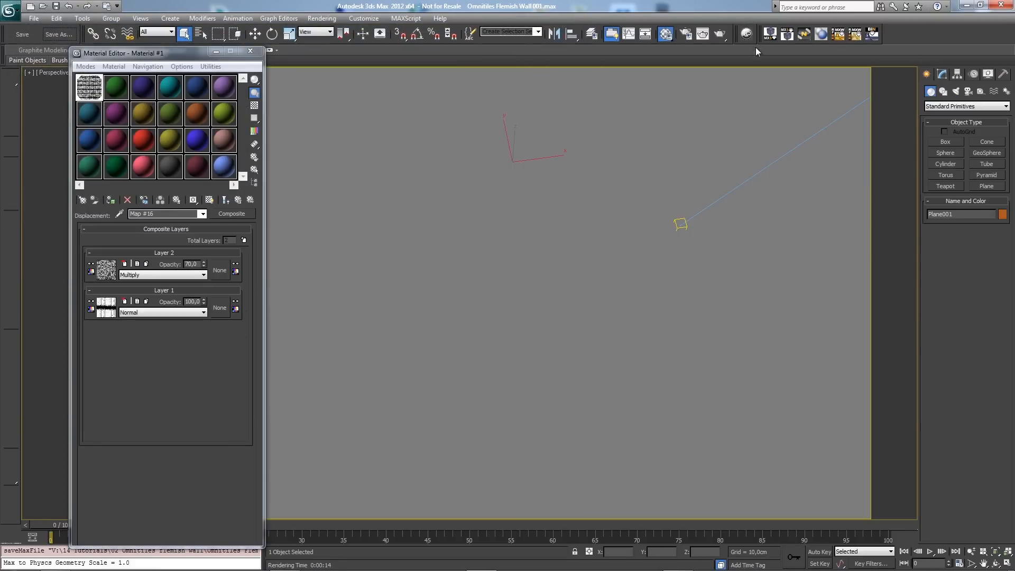
# Step: Start a test render of the perspective view to check the layered displacement, and stop it partway
pyautogui.click(720, 36)
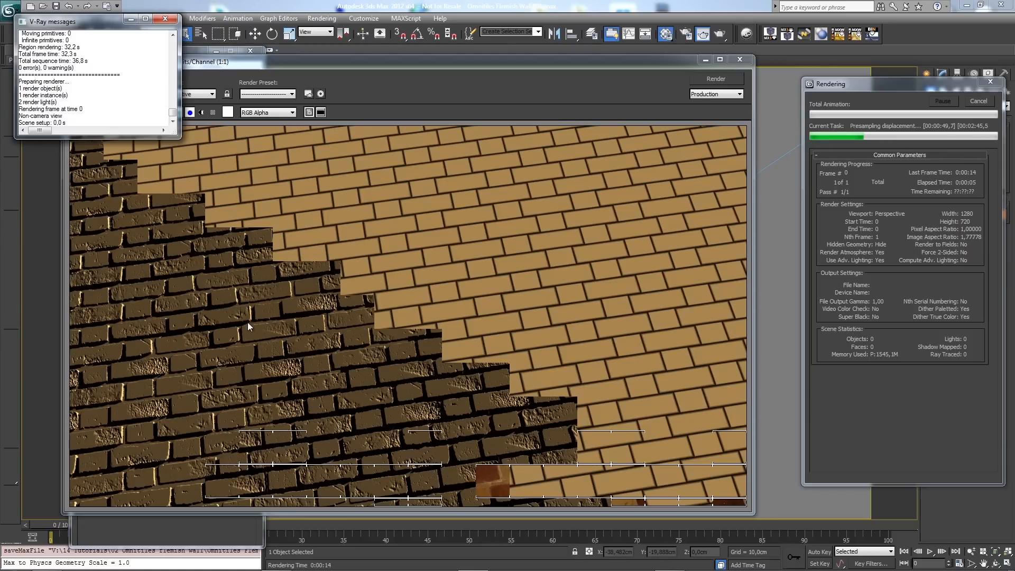
pyautogui.click(979, 101)
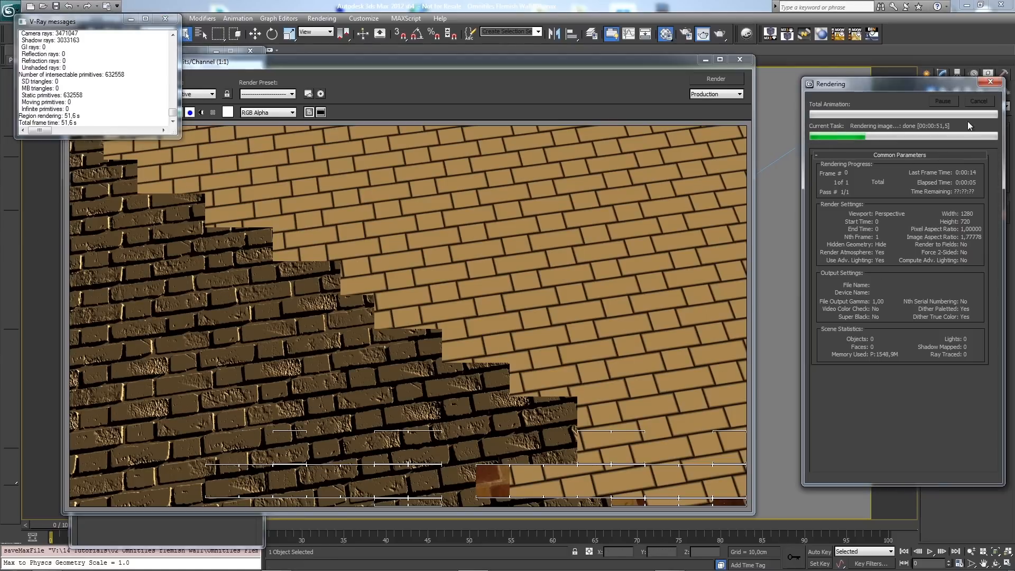
# Step: Turn on V-Ray indirect illumination in the render setup and review the Light cache and common output settings
pyautogui.click(686, 33)
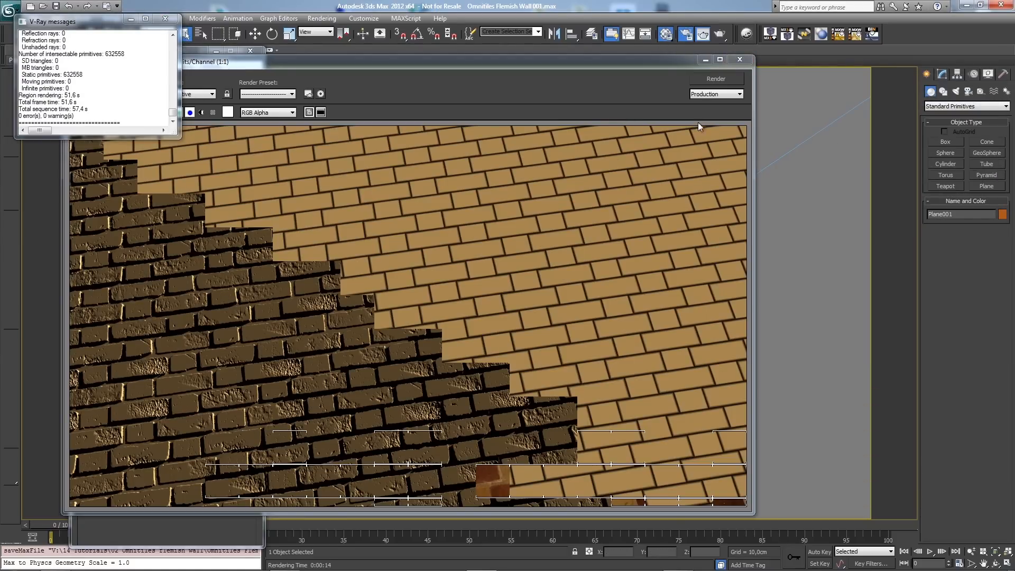
pyautogui.click(778, 63)
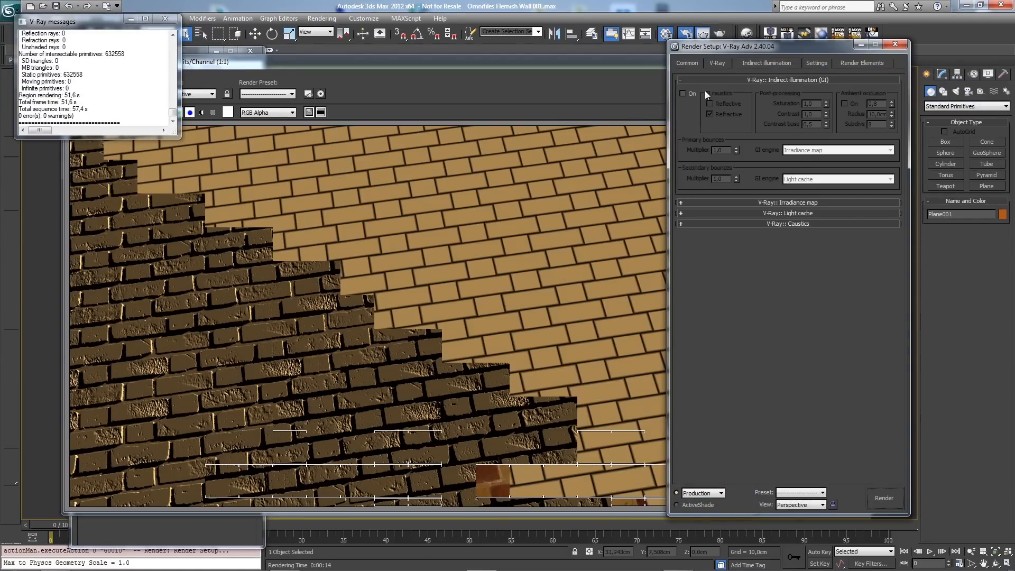
pyautogui.click(682, 93)
pyautogui.click(798, 213)
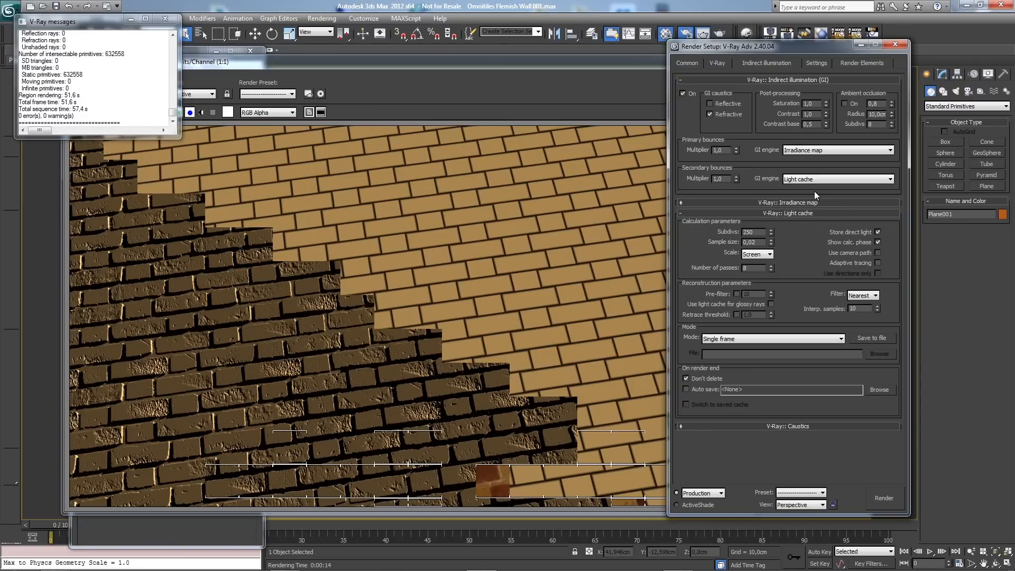
pyautogui.click(811, 179)
pyautogui.click(811, 179)
pyautogui.click(688, 63)
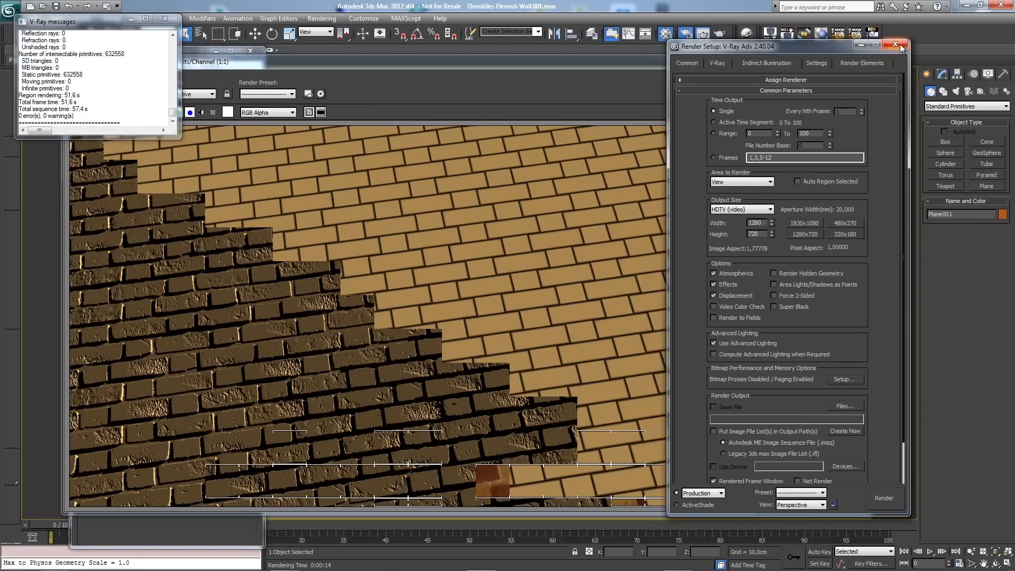
pyautogui.click(900, 46)
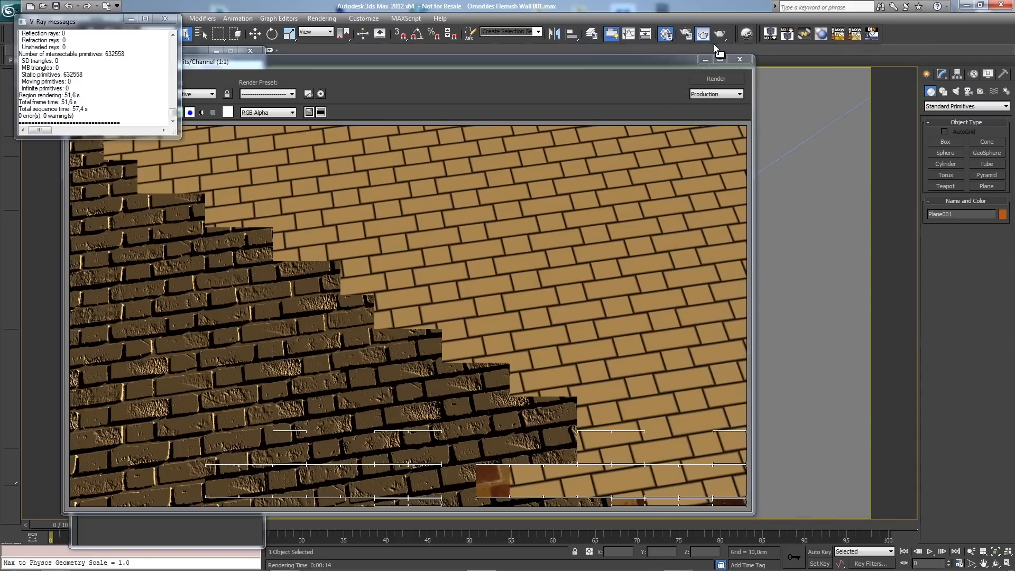
pyautogui.click(686, 34)
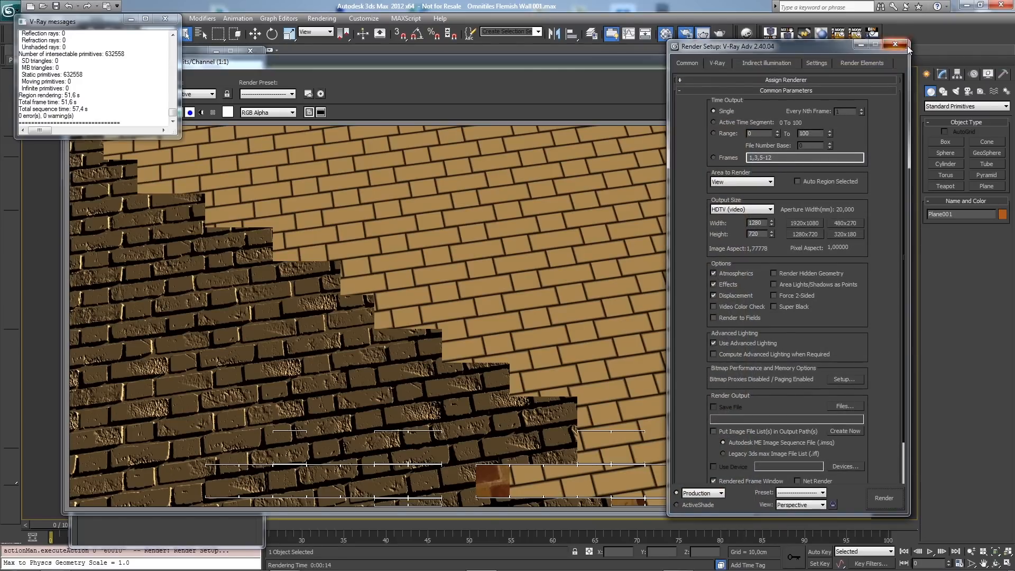
pyautogui.click(687, 34)
# Step: Enable the Flemish Bond diffuse map of Material #1, then run a test render of the perspective view and stop it partway
pyautogui.click(667, 35)
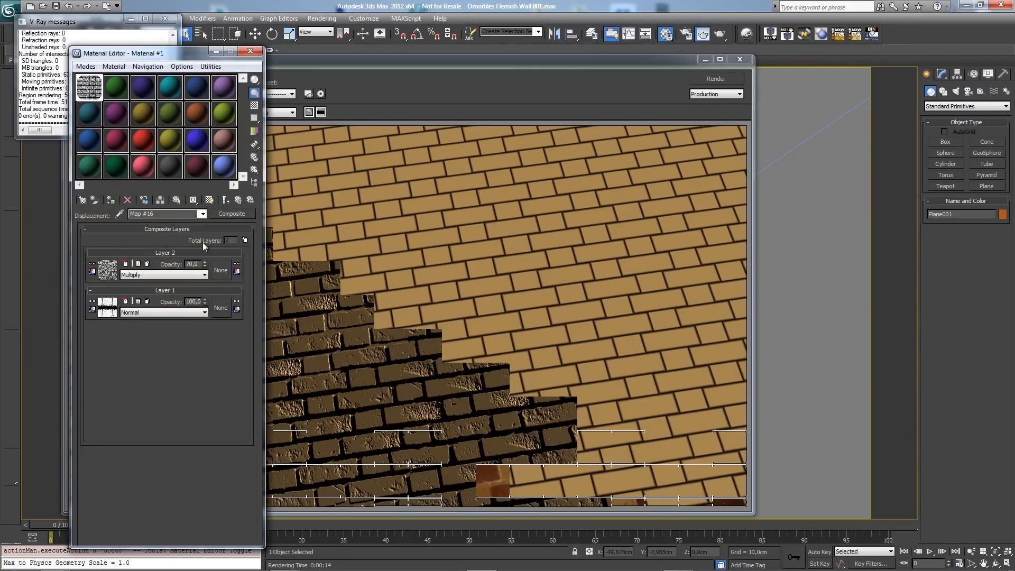
pyautogui.click(241, 199)
pyautogui.click(148, 327)
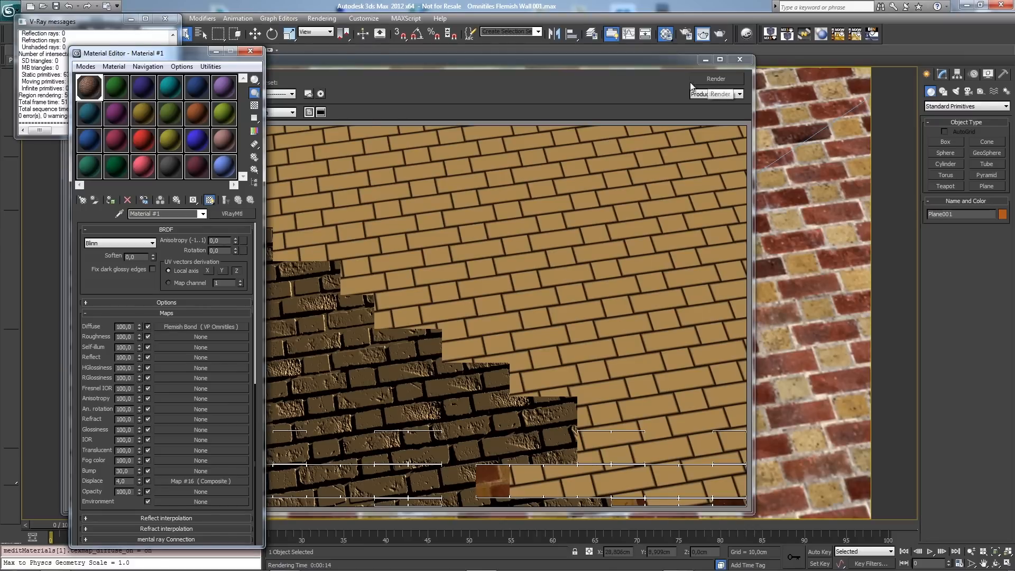
pyautogui.click(712, 80)
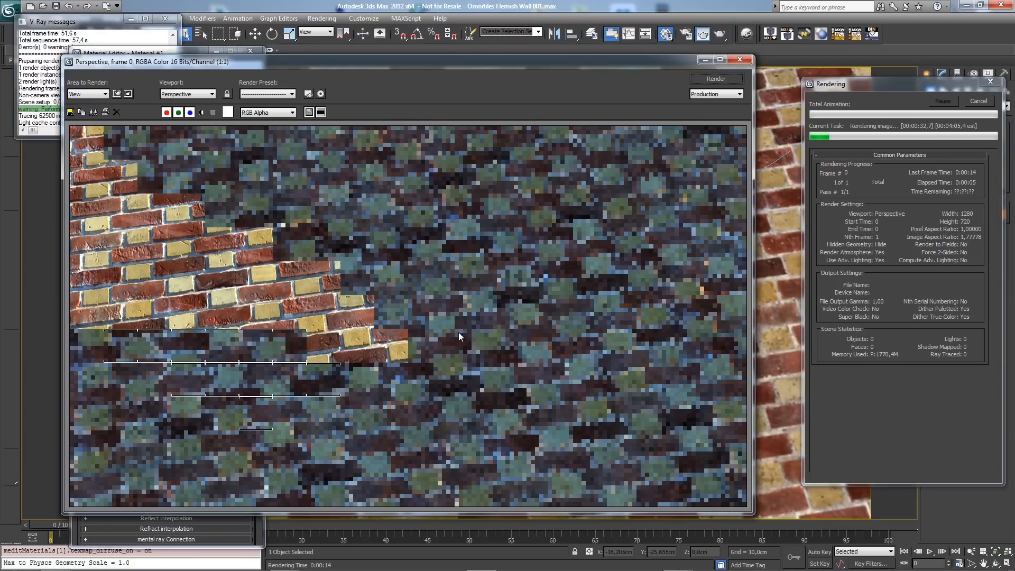
pyautogui.click(976, 102)
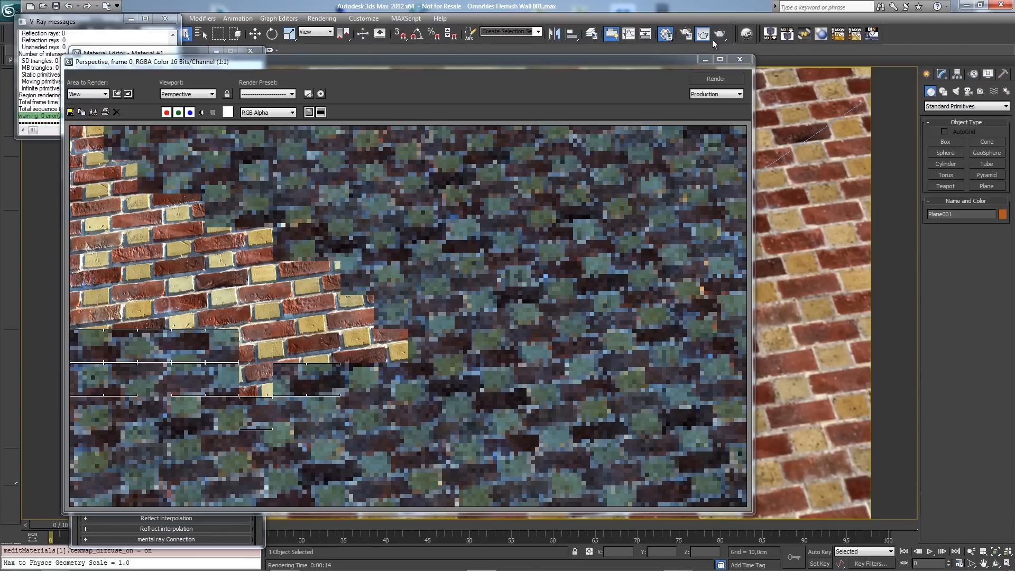
# Step: Duplicate the Flemish Bond Omnitiles map from Diffuse into the material's Reflect slot as a Copy
pyautogui.press('m')
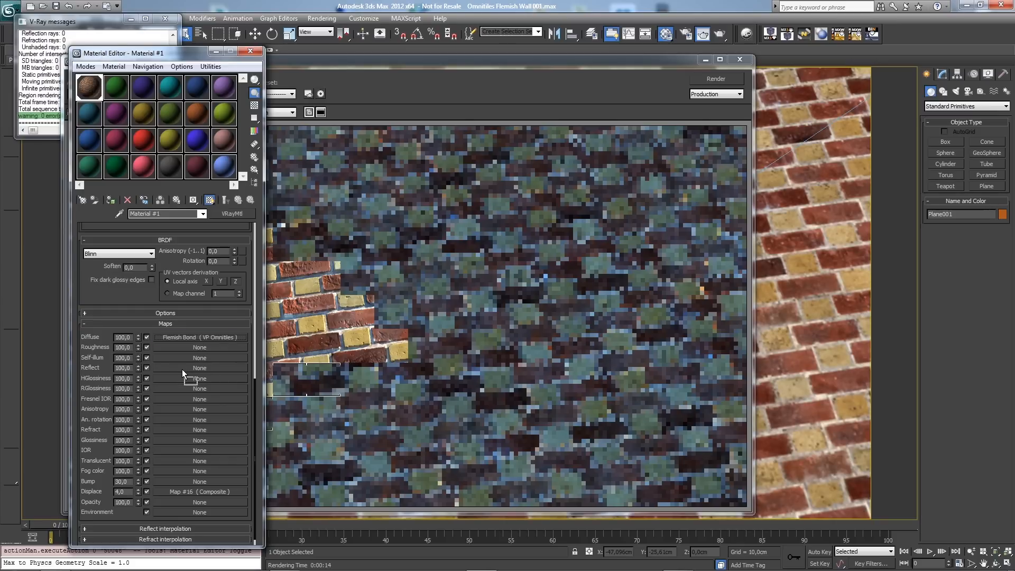
pyautogui.moveTo(182, 369); pyautogui.dragTo(182, 369)
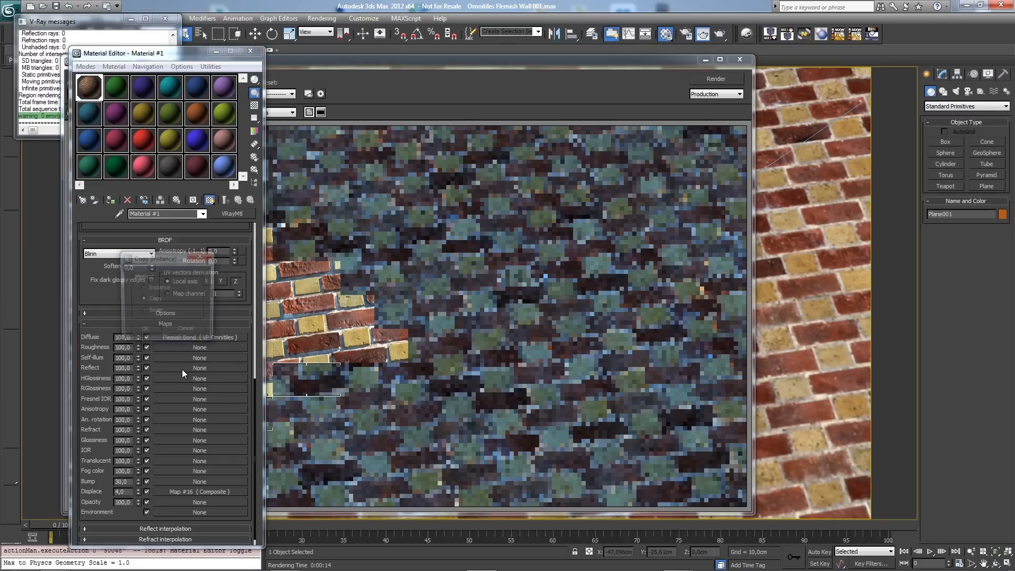
pyautogui.click(144, 331)
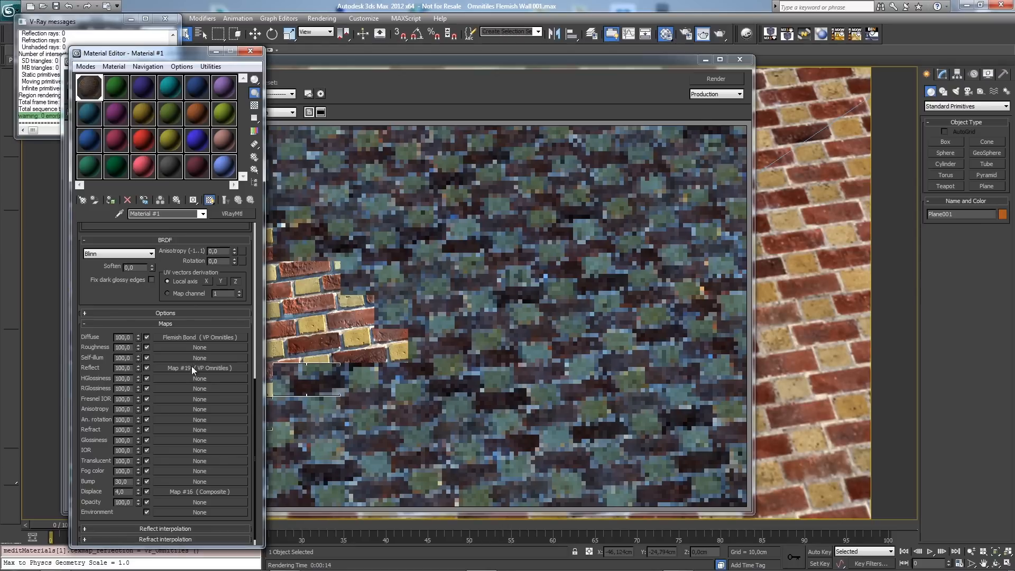
# Step: Clear the Crossmap shape maps of IDs 1, 2, 6 and 7 in the Reflect slot's Omnitiles map
pyautogui.click(191, 368)
pyautogui.click(210, 355)
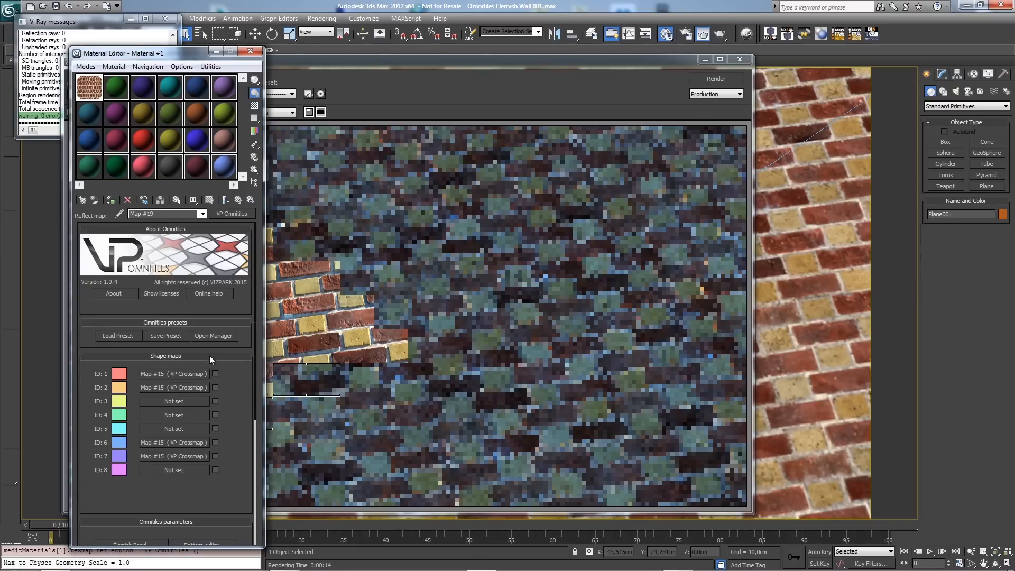
pyautogui.rightClick(186, 373)
pyautogui.click(191, 392)
pyautogui.rightClick(186, 384)
pyautogui.click(191, 404)
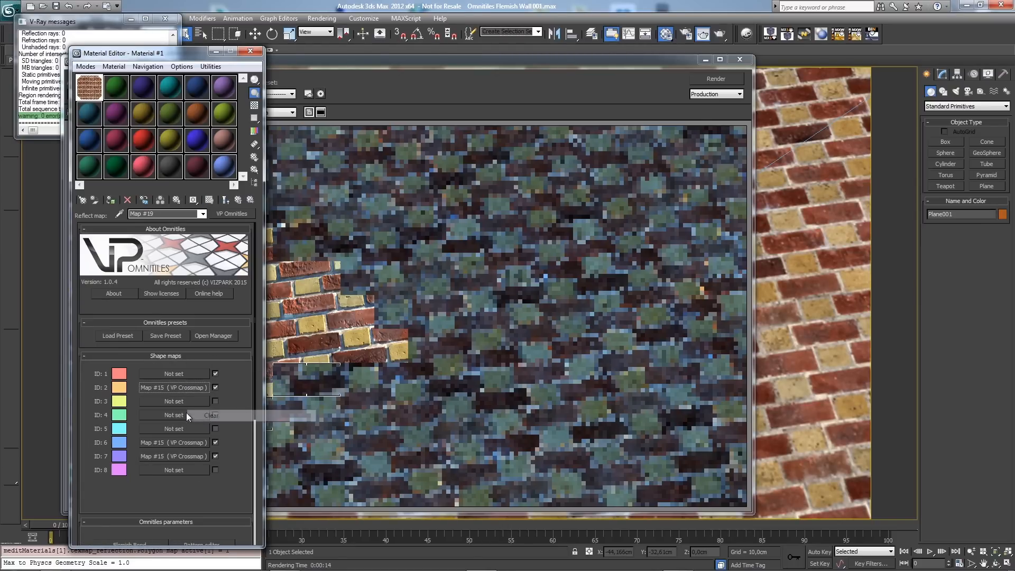
pyautogui.rightClick(182, 443)
pyautogui.click(196, 475)
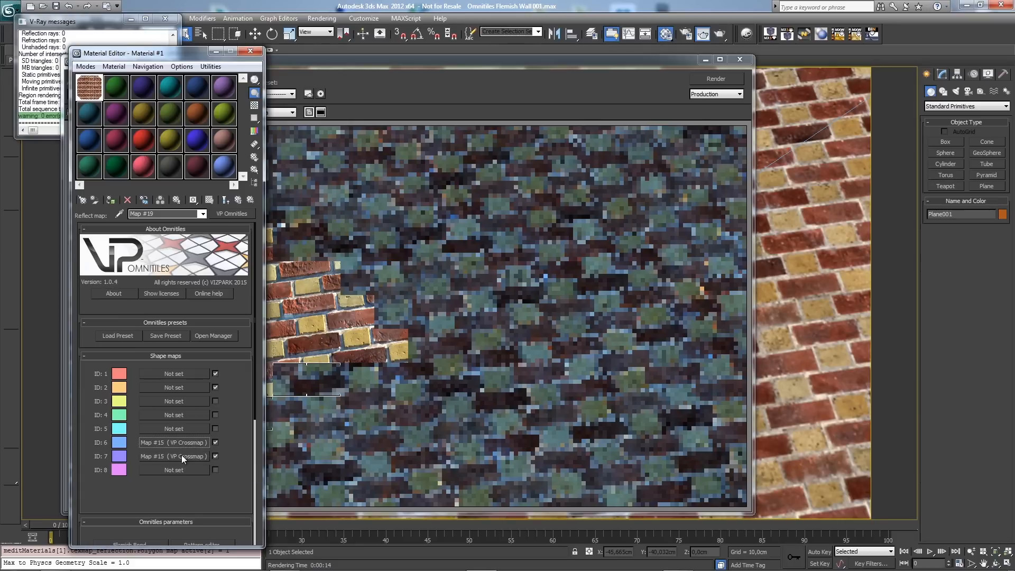
pyautogui.rightClick(181, 456)
pyautogui.click(205, 478)
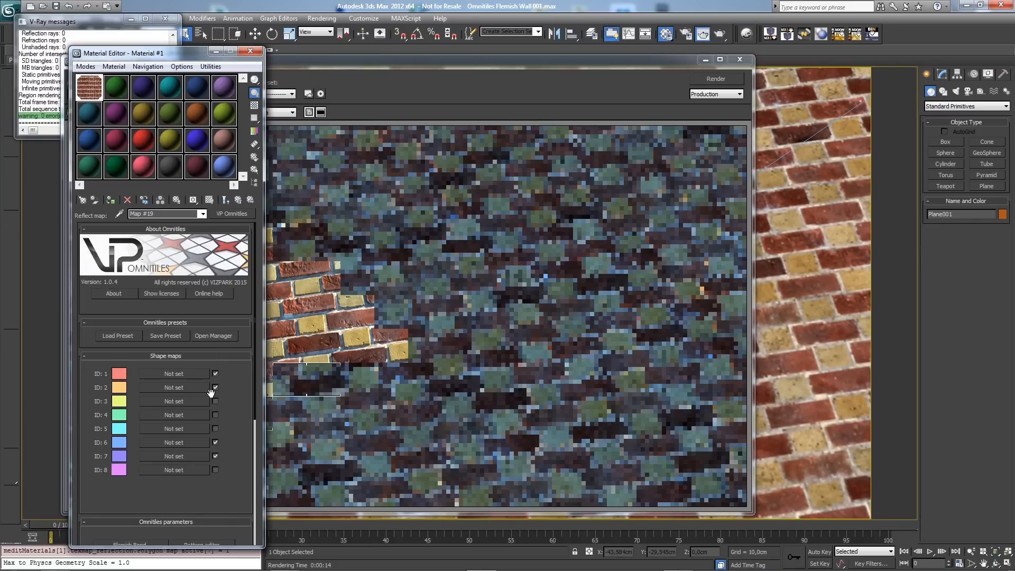
# Step: Replace the Berlin Bricks images in the reflect map's shape Crossmap with the Grunge Maps preset
pyautogui.click(208, 356)
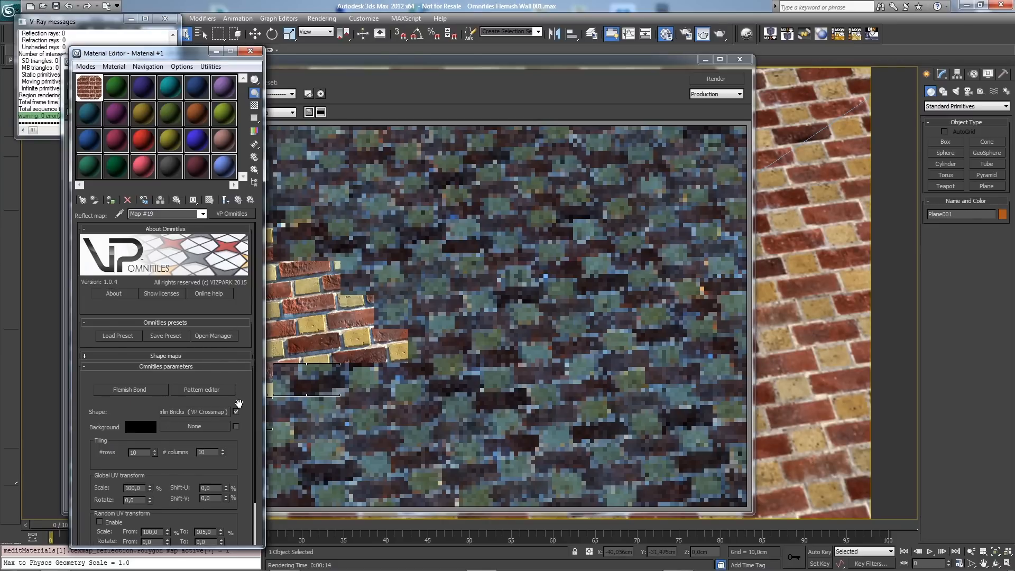
pyautogui.scroll(-2, 208, 385)
pyautogui.click(208, 382)
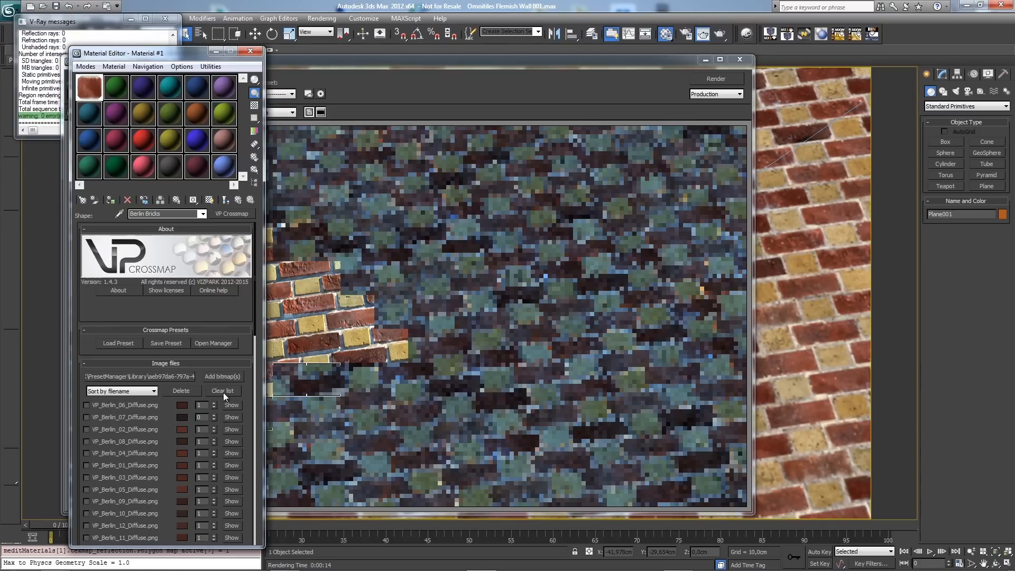
pyautogui.click(223, 392)
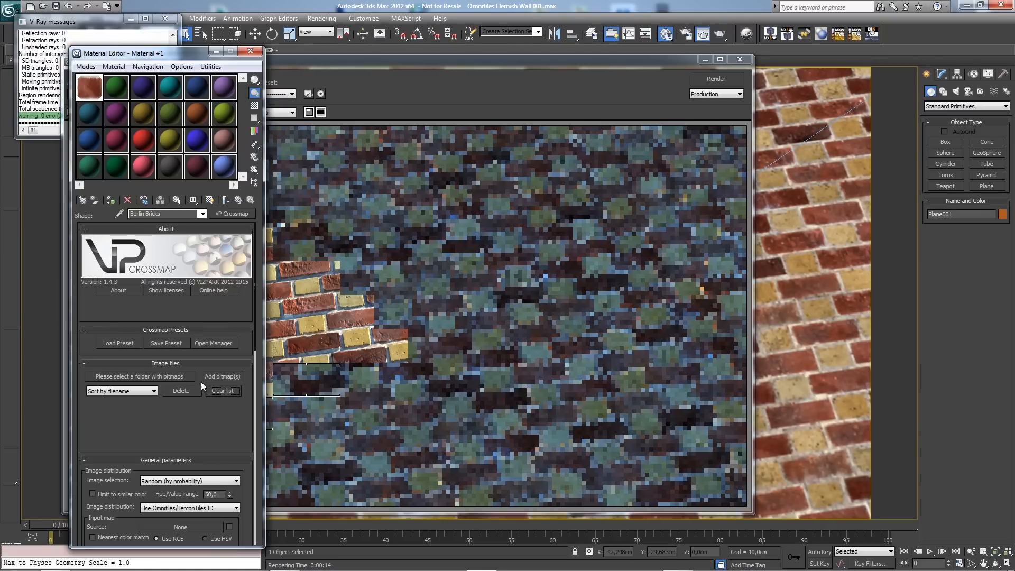
pyautogui.click(123, 345)
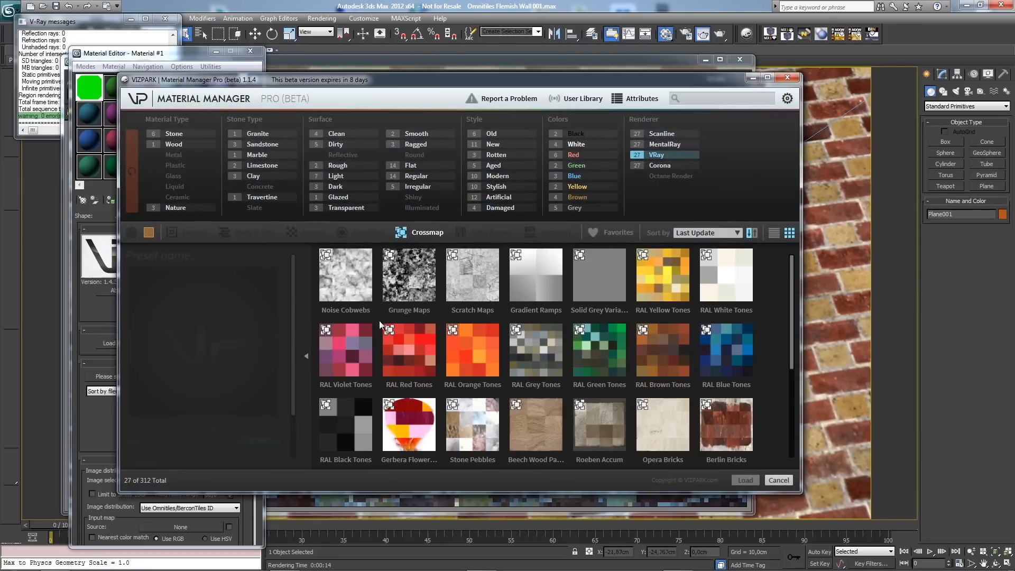
pyautogui.click(396, 285)
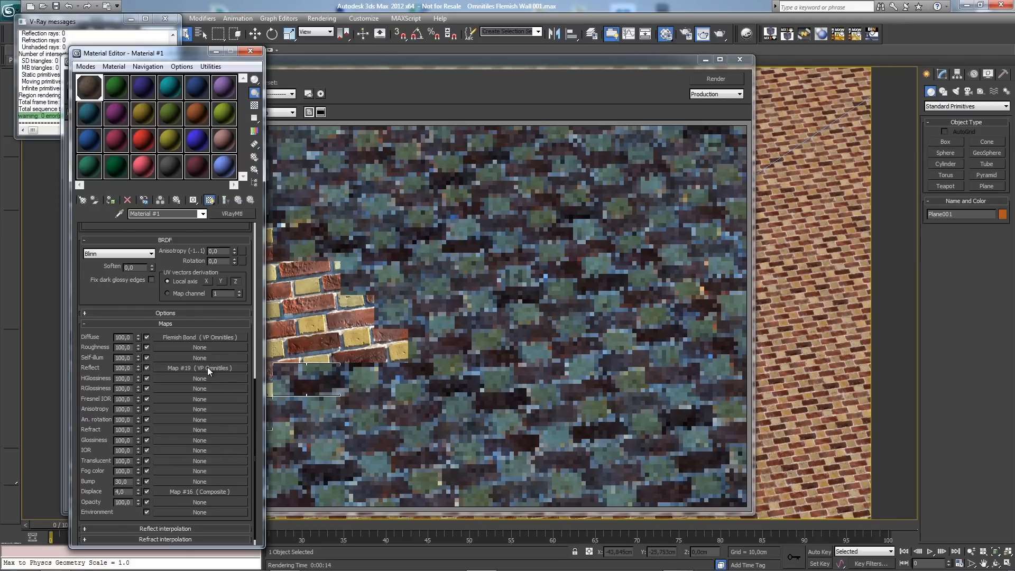
# Step: Change the image distribution of the reflect map's Grunge Maps Crossmap to Use Omnitiles/BerconTiles ID
pyautogui.click(207, 368)
pyautogui.scroll(-3, 217, 376)
pyautogui.click(214, 364)
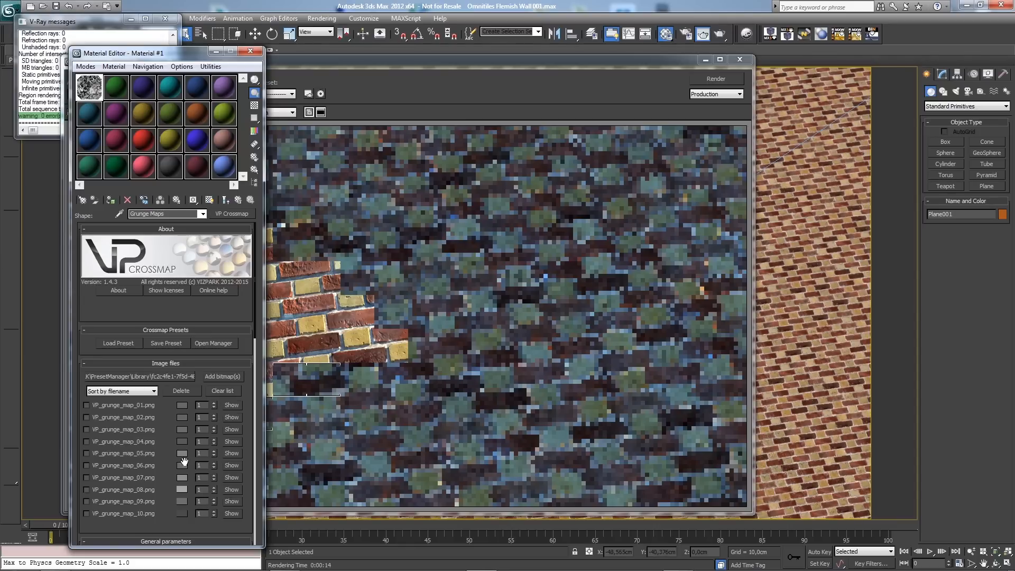
pyautogui.scroll(-3, 247, 429)
pyautogui.click(191, 491)
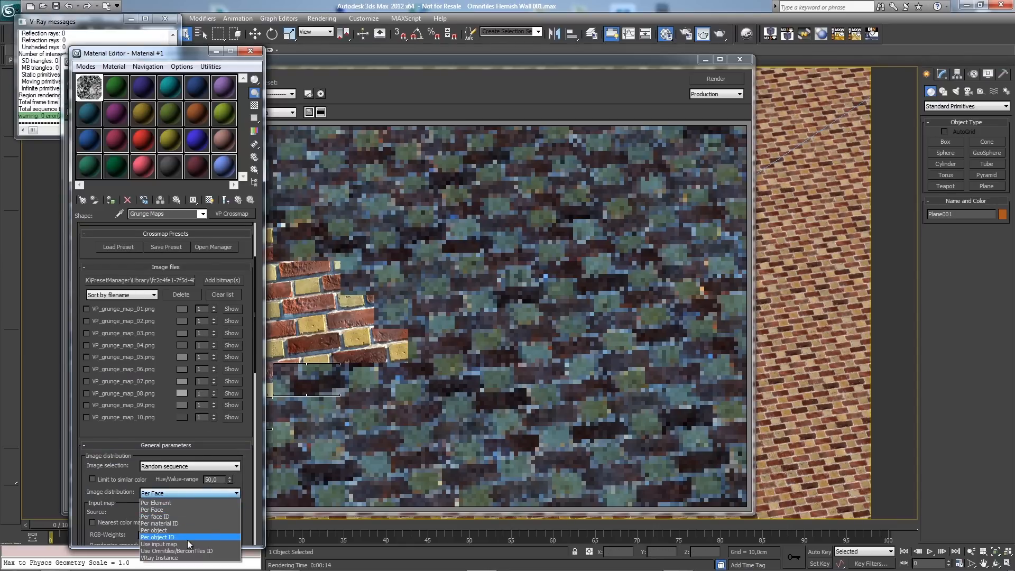
pyautogui.click(190, 551)
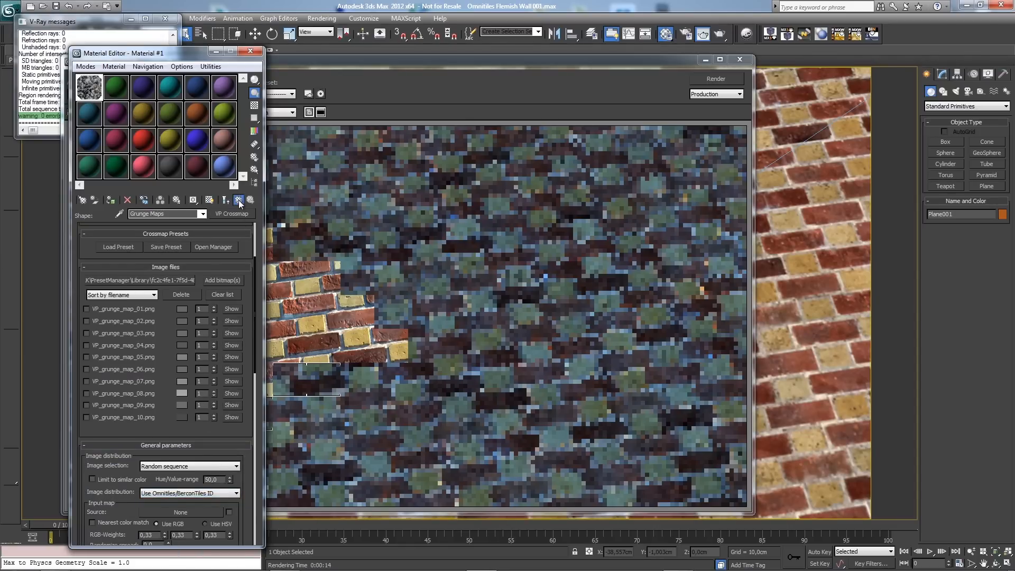
# Step: Return to the top level of Material #1 and set the Reflect map amount to 20
pyautogui.click(238, 200)
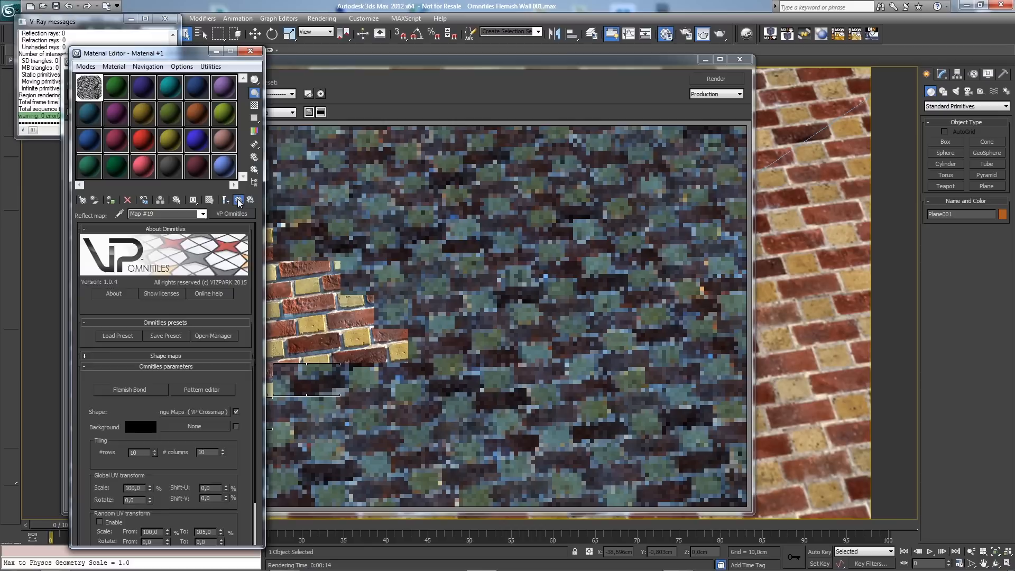
pyautogui.click(238, 200)
pyautogui.doubleClick(127, 367)
pyautogui.write('20')
pyautogui.press('Return')
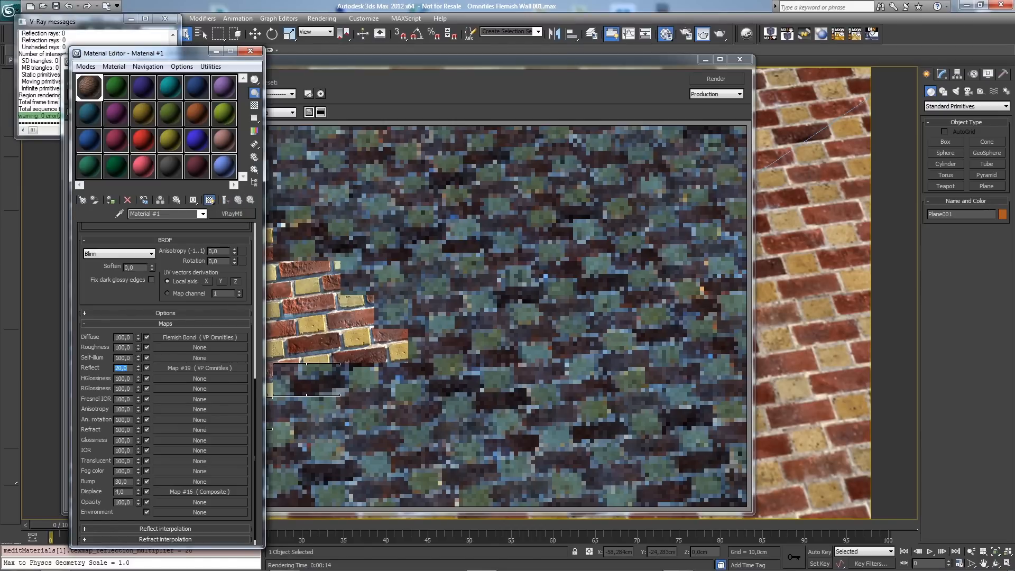
# Step: Lower the material's reflection glossiness to 0.65 and open an enlarged preview of Material #1
pyautogui.scroll(5, 158, 319)
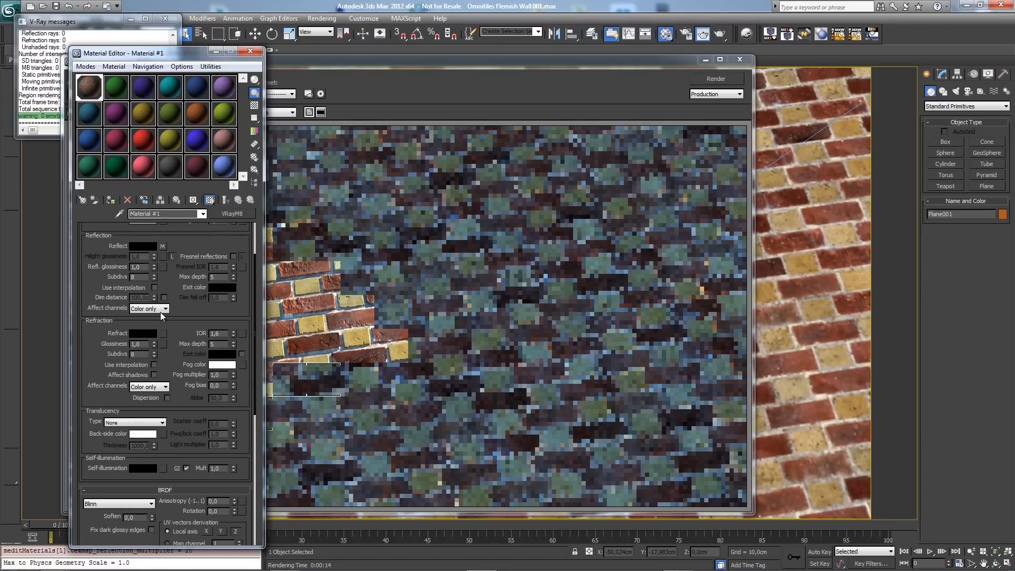
pyautogui.moveTo(157, 266); pyautogui.dragTo(155, 274)
pyautogui.doubleClick(90, 87)
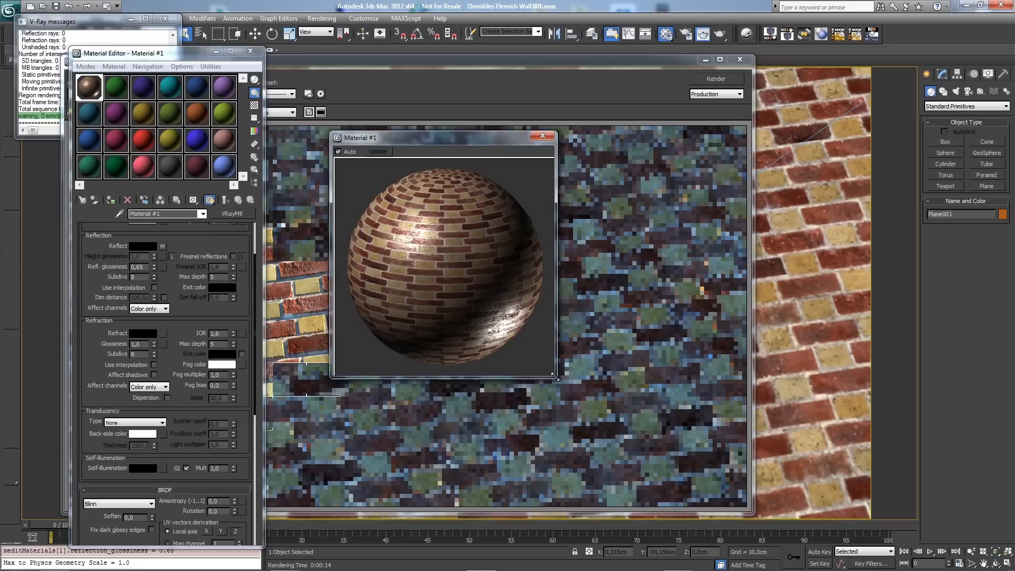
# Step: Enable Fresnel reflections on Material #1 and raise its reflection glossiness to 0.74
pyautogui.scroll(-8, 179, 439)
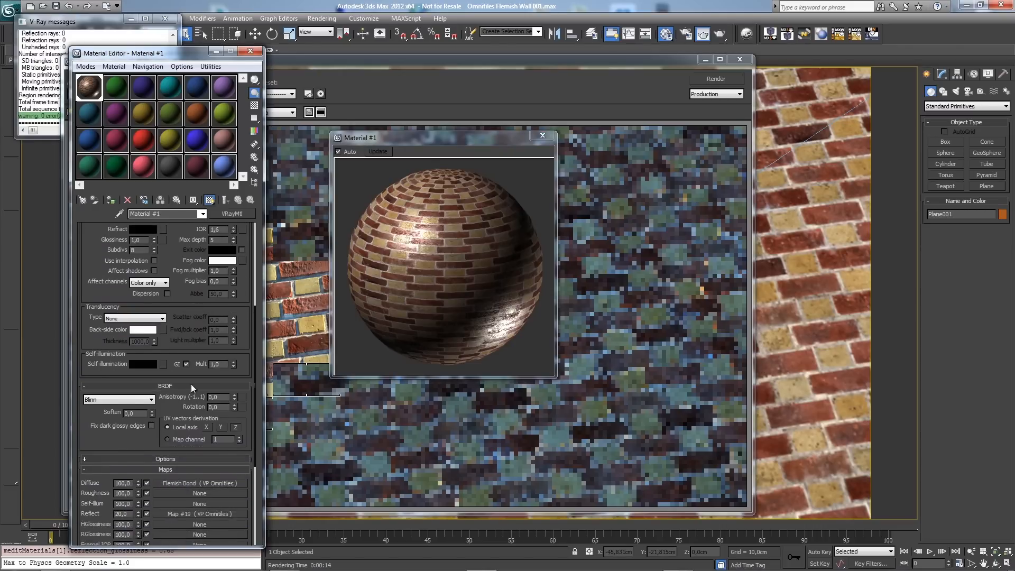
pyautogui.scroll(-3, 170, 458)
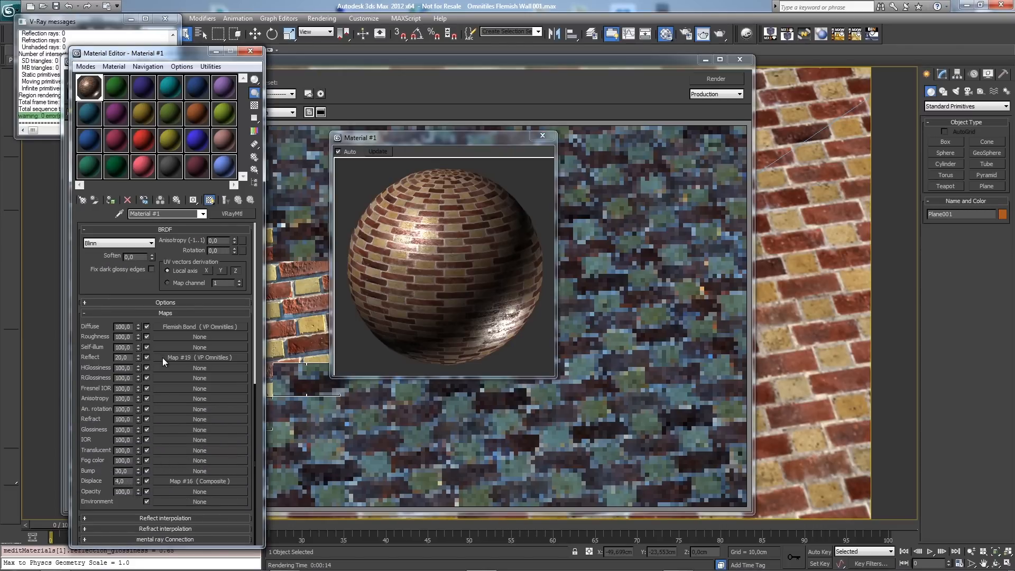
pyautogui.scroll(10, 157, 298)
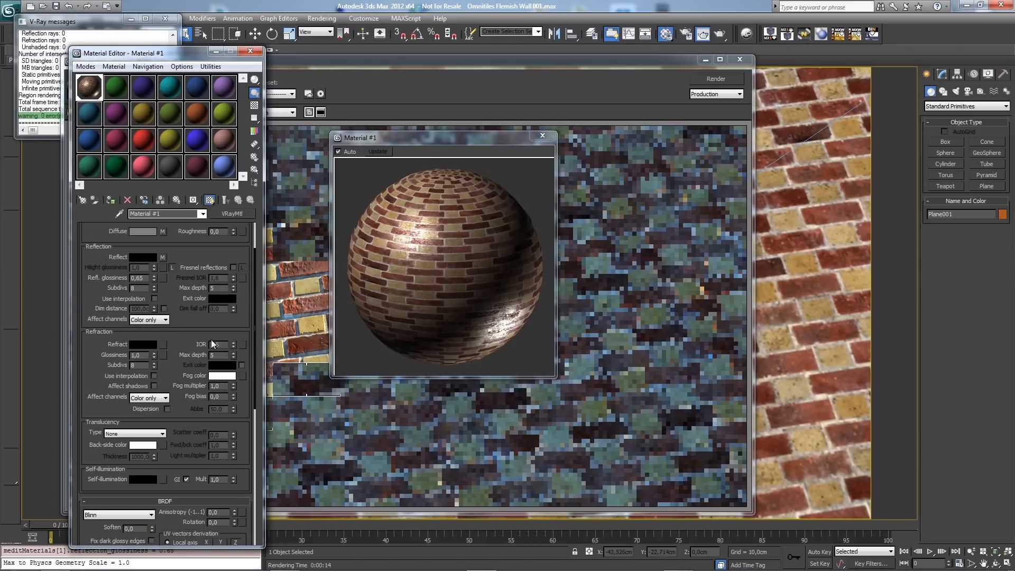
pyautogui.click(233, 267)
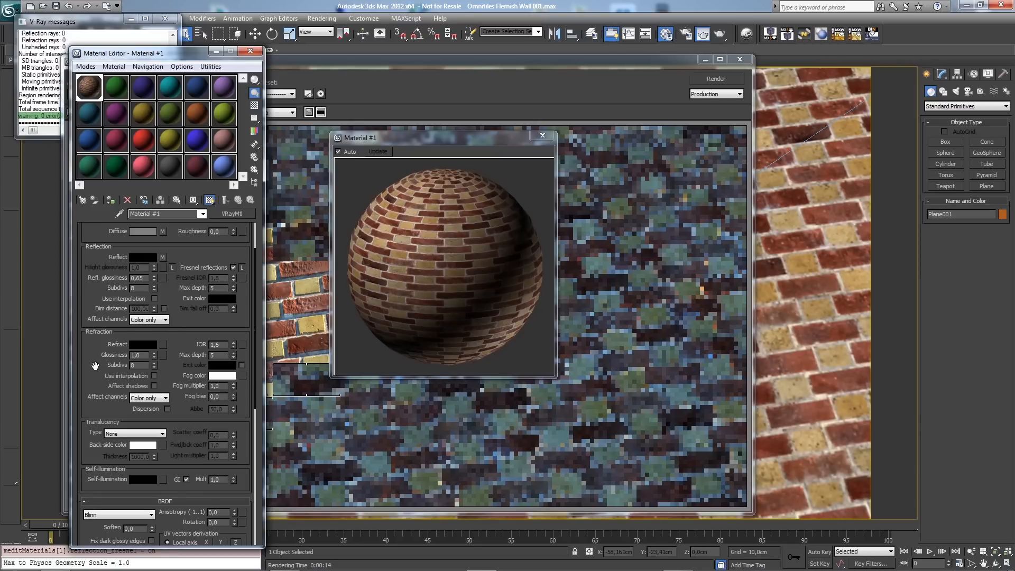
pyautogui.moveTo(97, 371)
pyautogui.mouseDown()
pyautogui.moveTo(108, 346)
pyautogui.moveTo(108, 356)
pyautogui.mouseUp()
pyautogui.moveTo(154, 258); pyautogui.dragTo(102, 332)
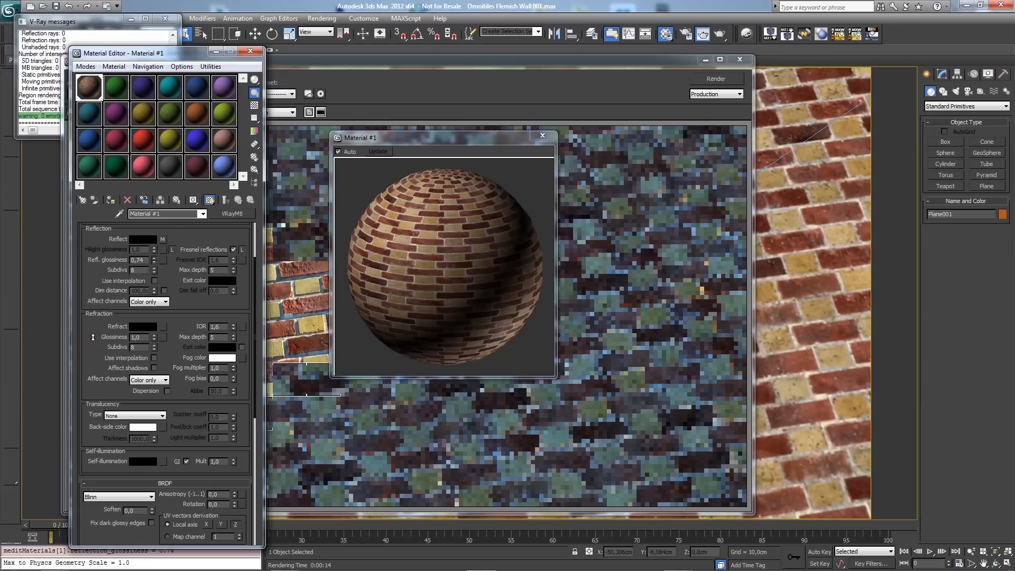
# Step: Set the Reflect map amount of Material #1 to 50
pyautogui.scroll(-3, 89, 421)
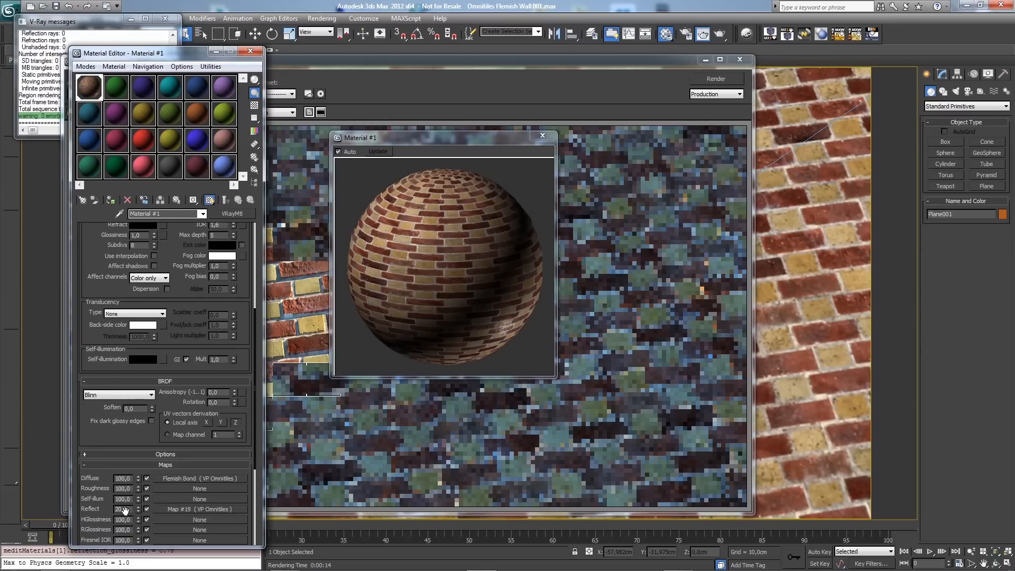
pyautogui.scroll(-2, 131, 507)
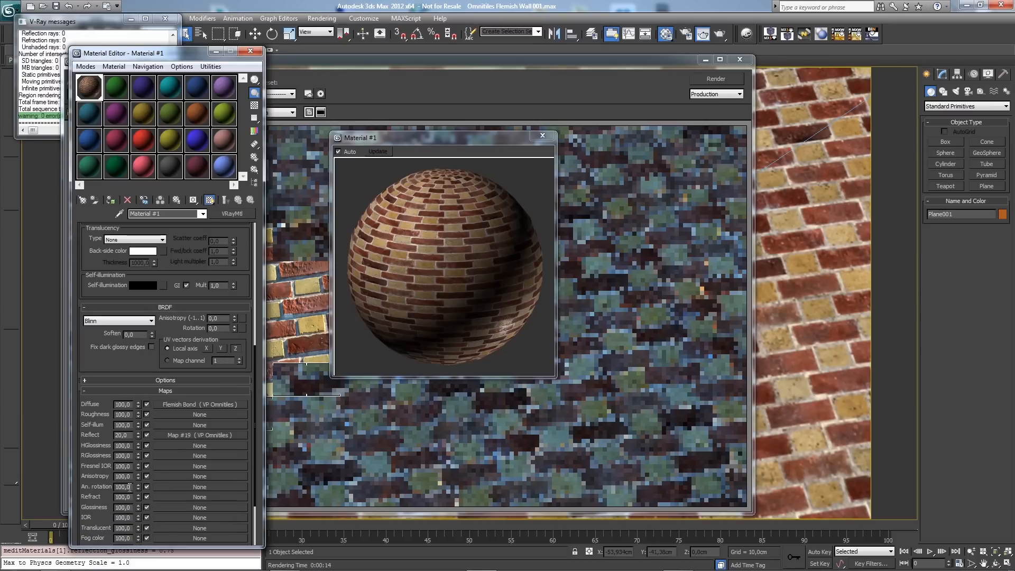
pyautogui.moveTo(127, 434); pyautogui.dragTo(91, 436)
pyautogui.write('50')
pyautogui.press('Return')
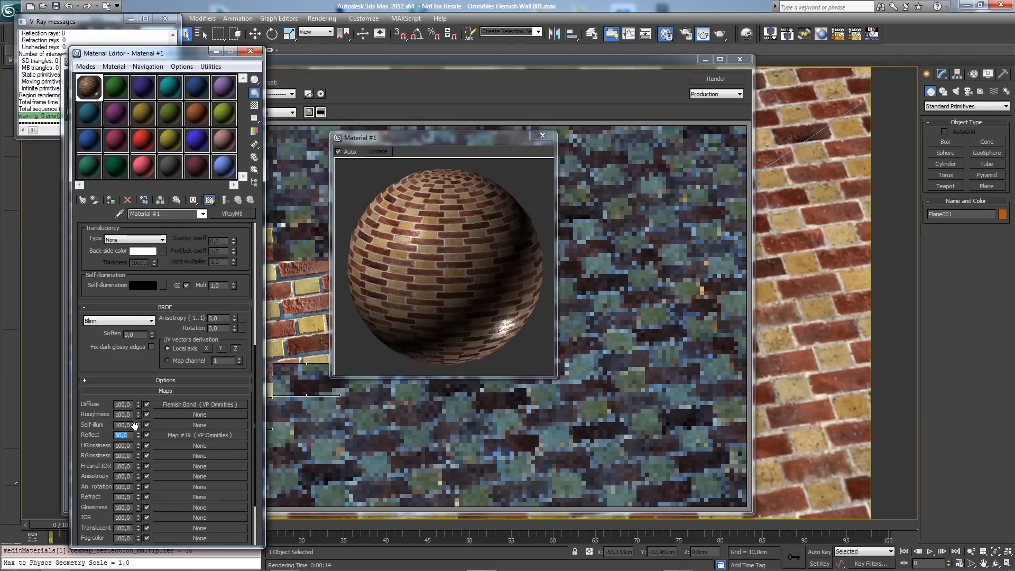
# Step: Open the reflect map's Grunge Maps Crossmap, view one of its grunge images, and return to the top level of Material #1
pyautogui.moveTo(102, 423); pyautogui.dragTo(113, 331)
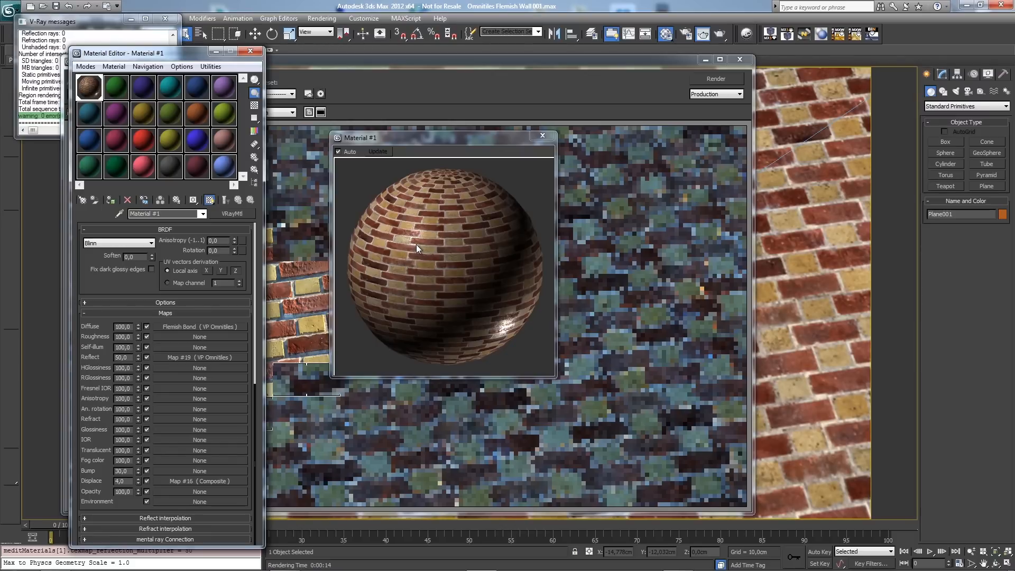
pyautogui.click(238, 358)
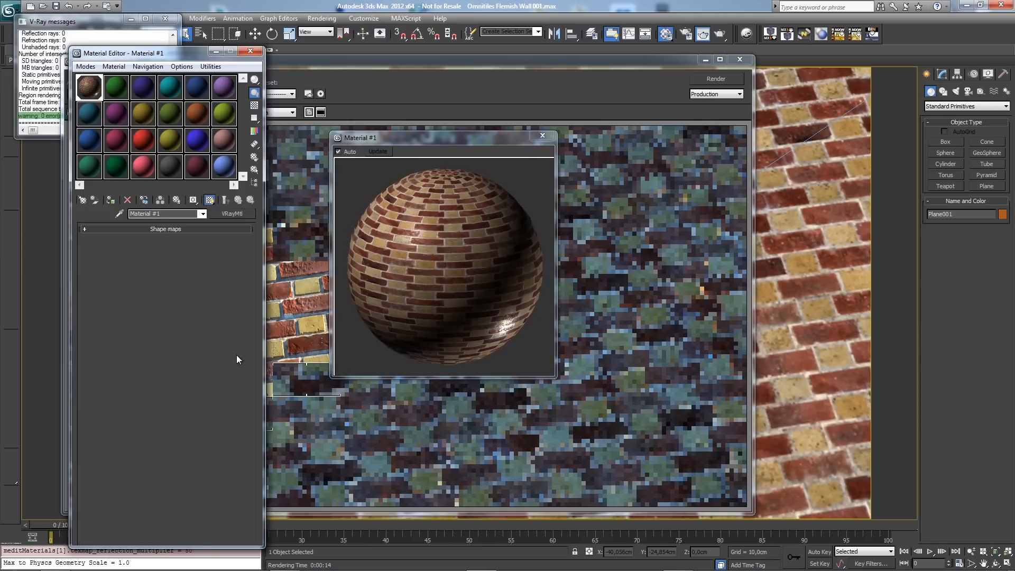
pyautogui.click(204, 411)
pyautogui.click(229, 417)
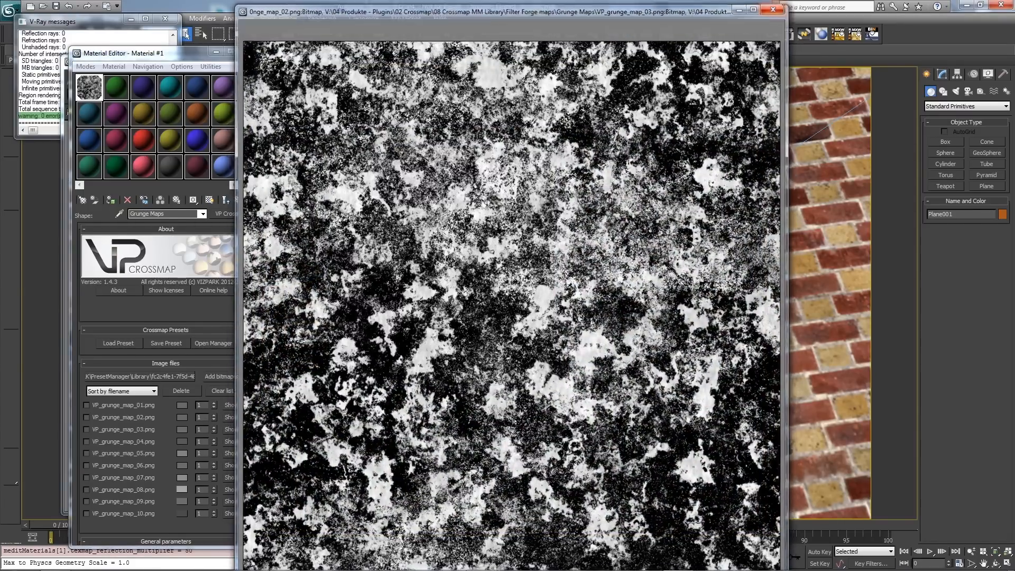
pyautogui.click(775, 6)
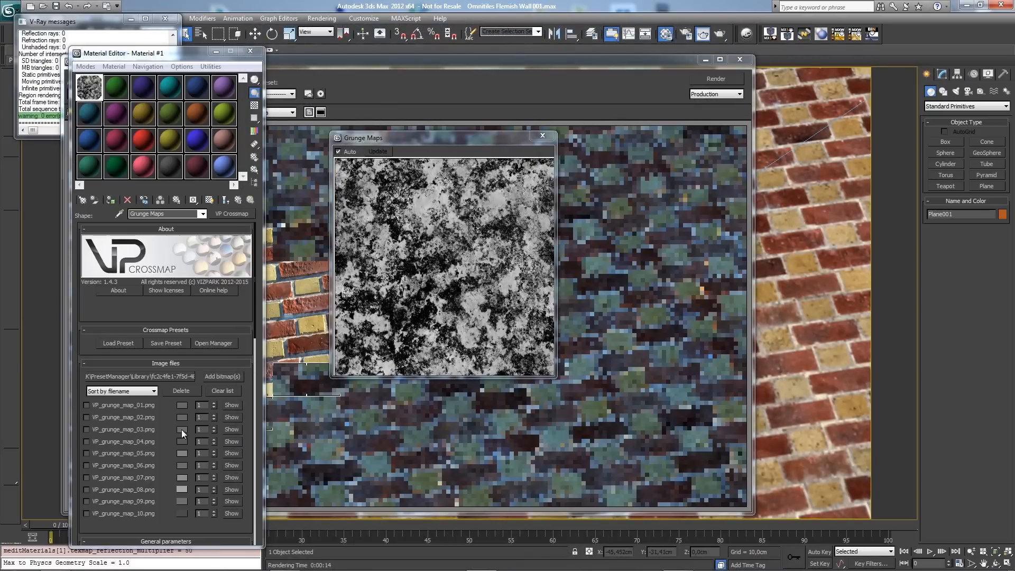
pyautogui.click(546, 135)
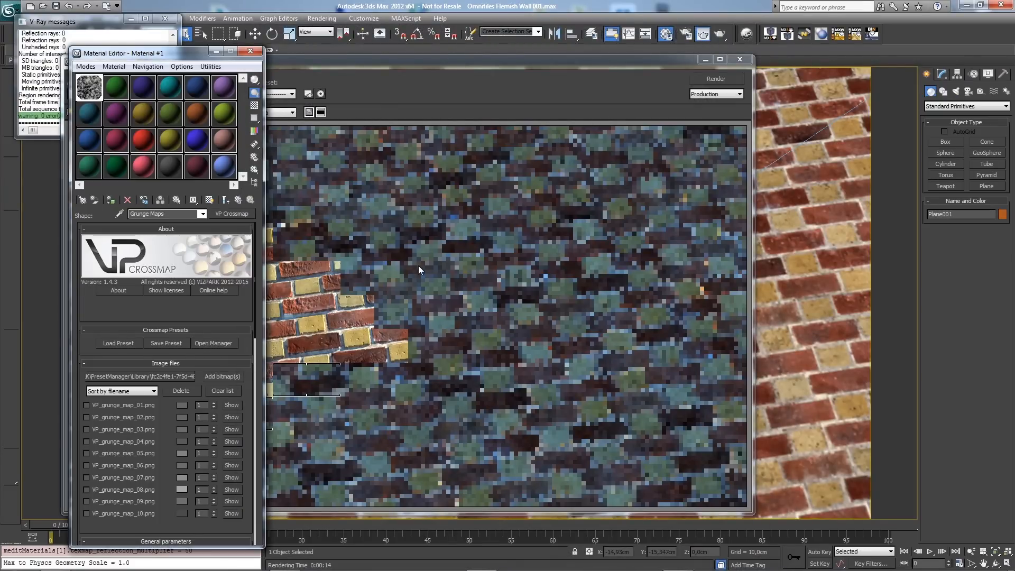
pyautogui.click(238, 199)
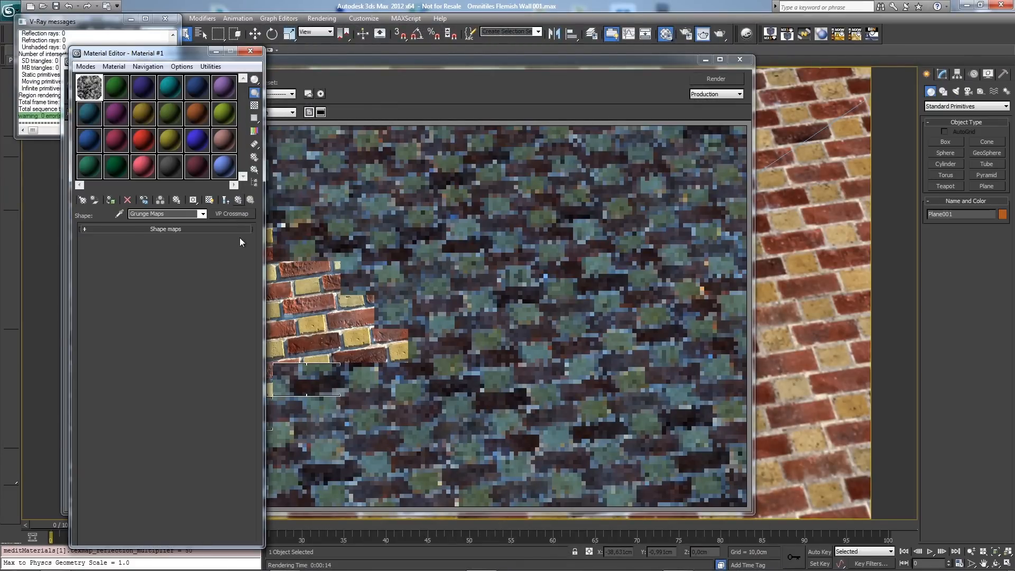
pyautogui.scroll(-2, 245, 351)
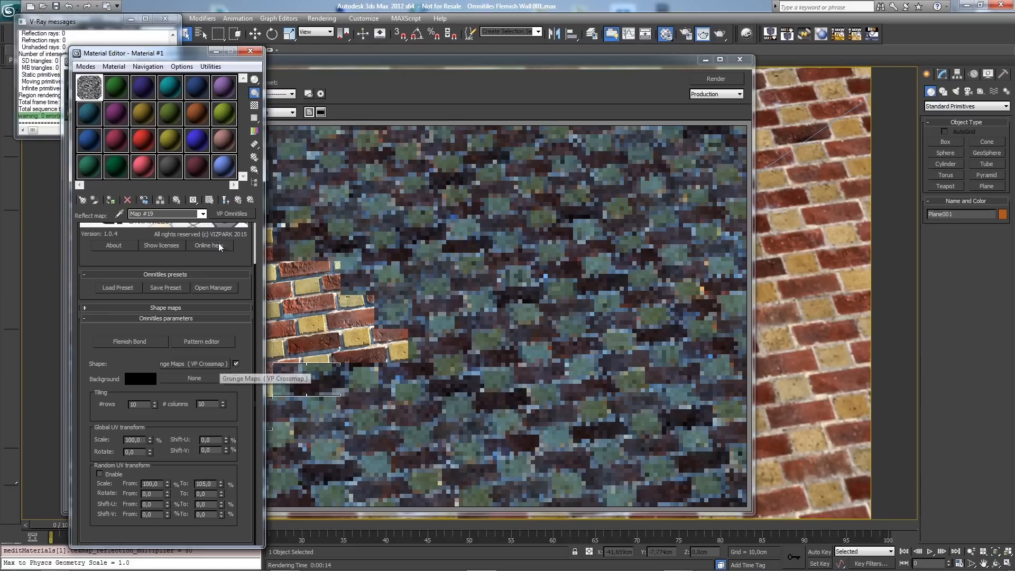
pyautogui.click(239, 200)
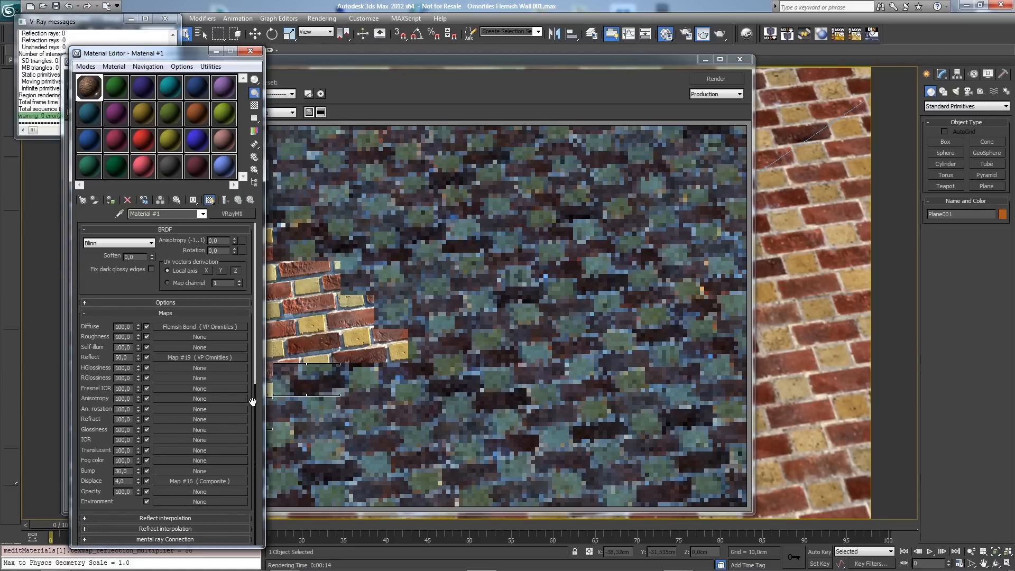
# Step: Change the reflect map from VP Omnitiles to a Composite map, keeping the old map as a sub-map
pyautogui.moveTo(252, 402); pyautogui.dragTo(254, 385)
pyautogui.click(197, 389)
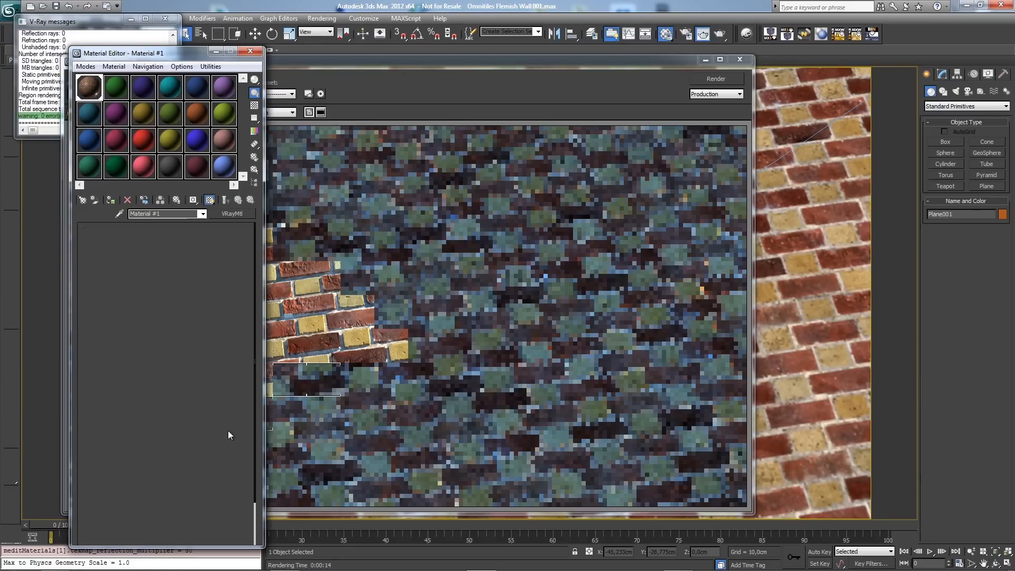
pyautogui.moveTo(147, 410); pyautogui.dragTo(131, 371)
pyautogui.moveTo(252, 347); pyautogui.dragTo(252, 384)
pyautogui.click(194, 426)
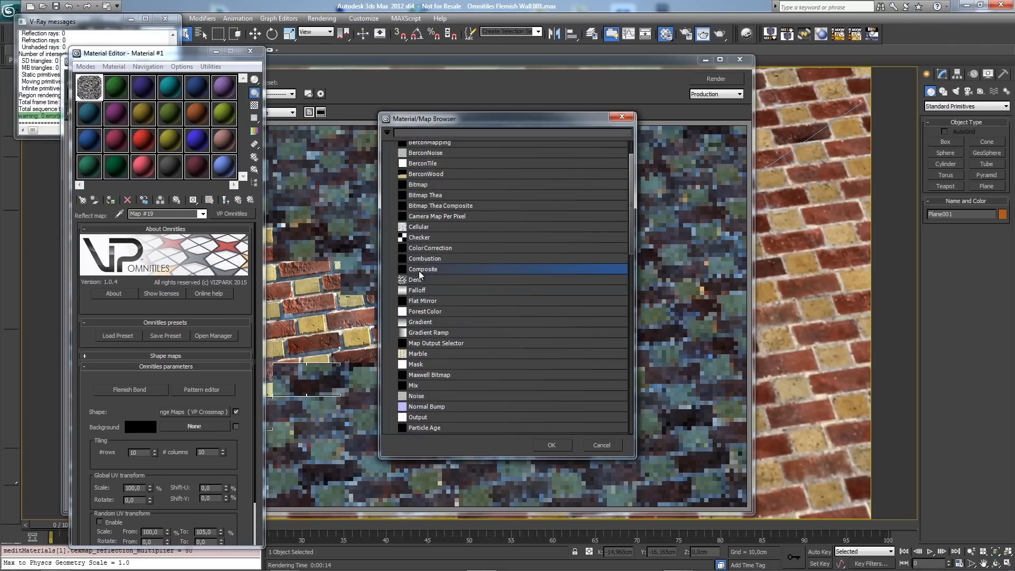
pyautogui.doubleClick(420, 271)
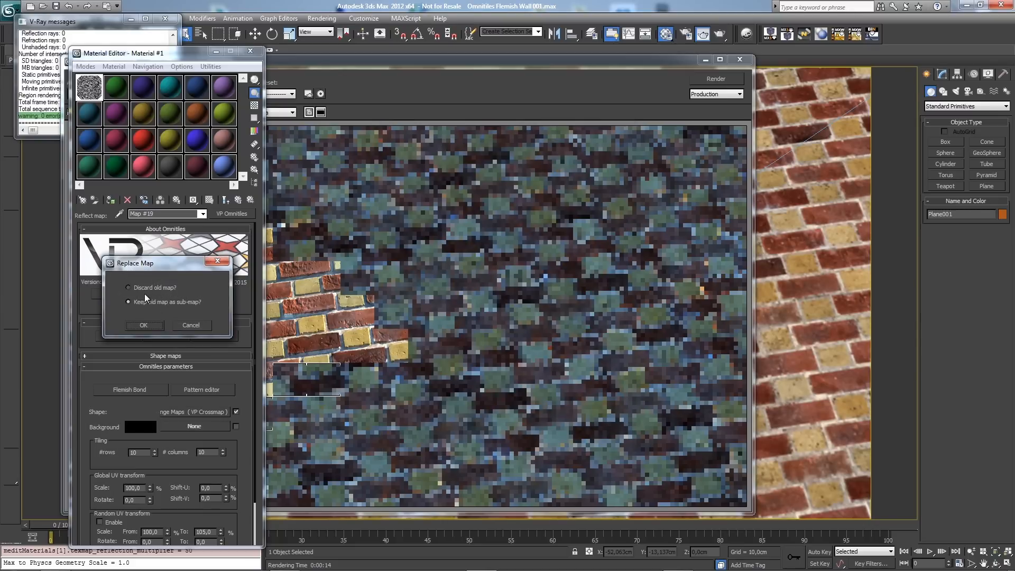
pyautogui.click(143, 324)
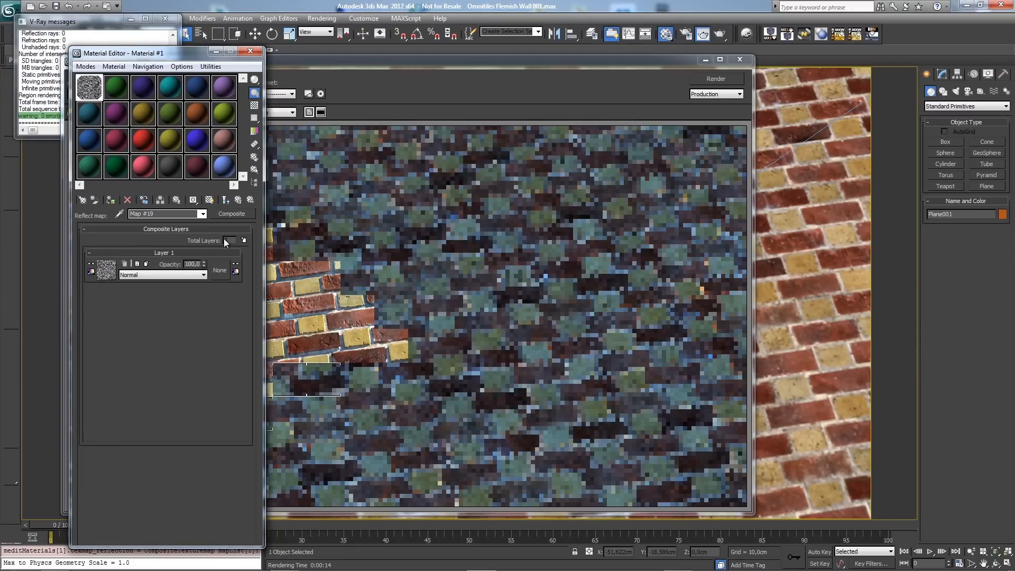
# Step: Add a second layer to the reflect Composite and place a copy of Layer 1's Omnitiles map in it
pyautogui.click(243, 240)
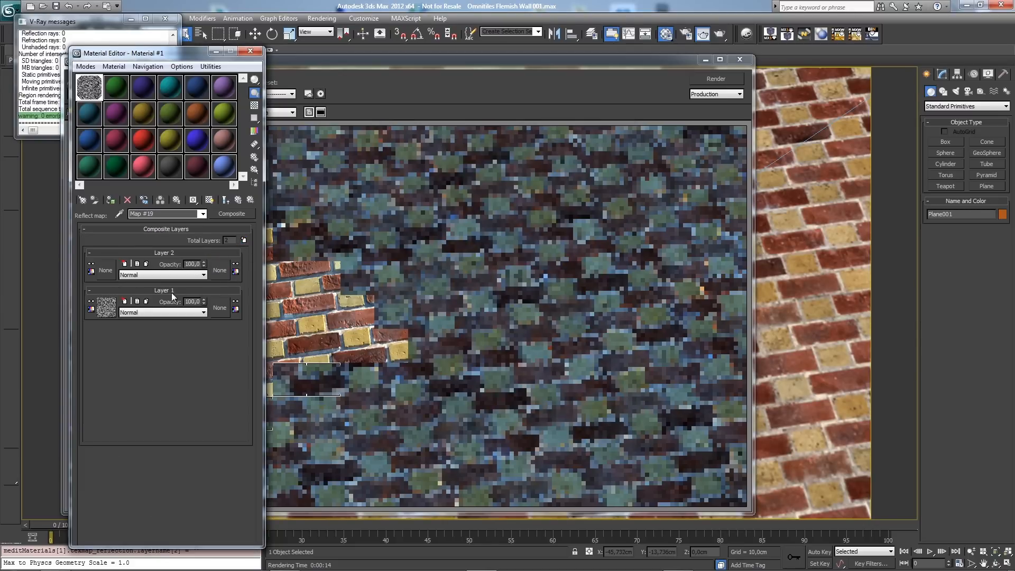
pyautogui.click(105, 272)
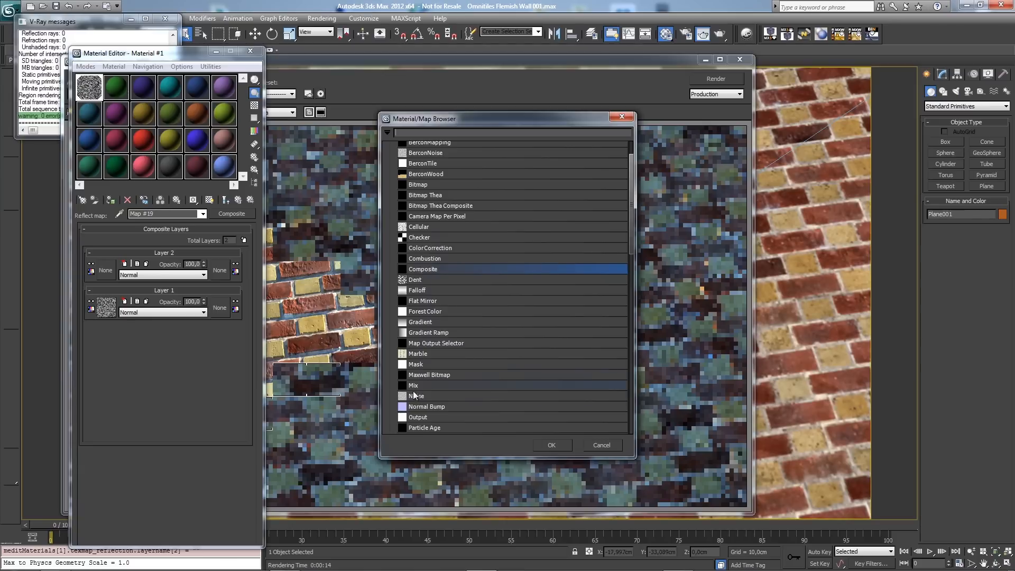
pyautogui.click(602, 446)
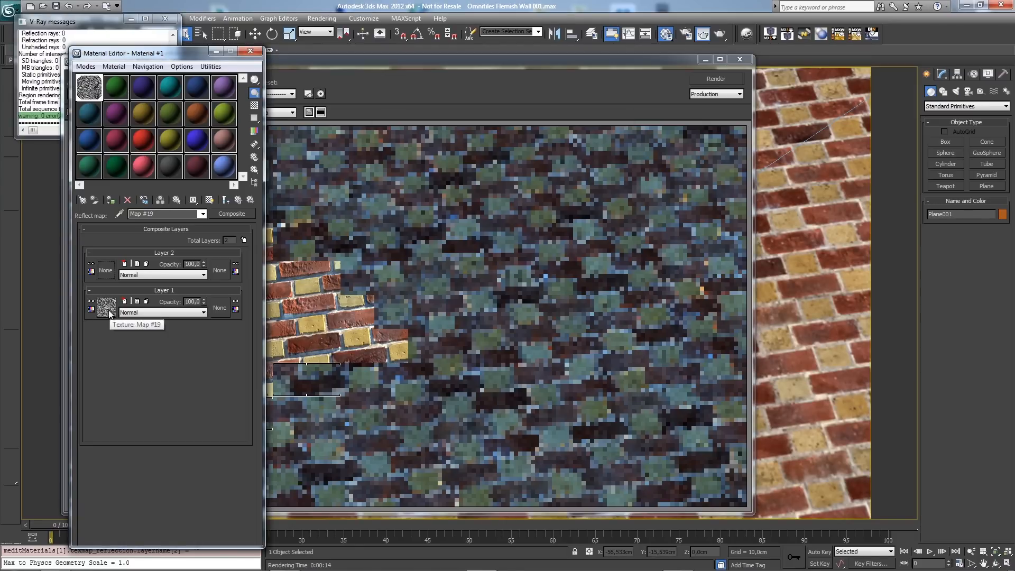
pyautogui.moveTo(109, 313); pyautogui.dragTo(107, 269)
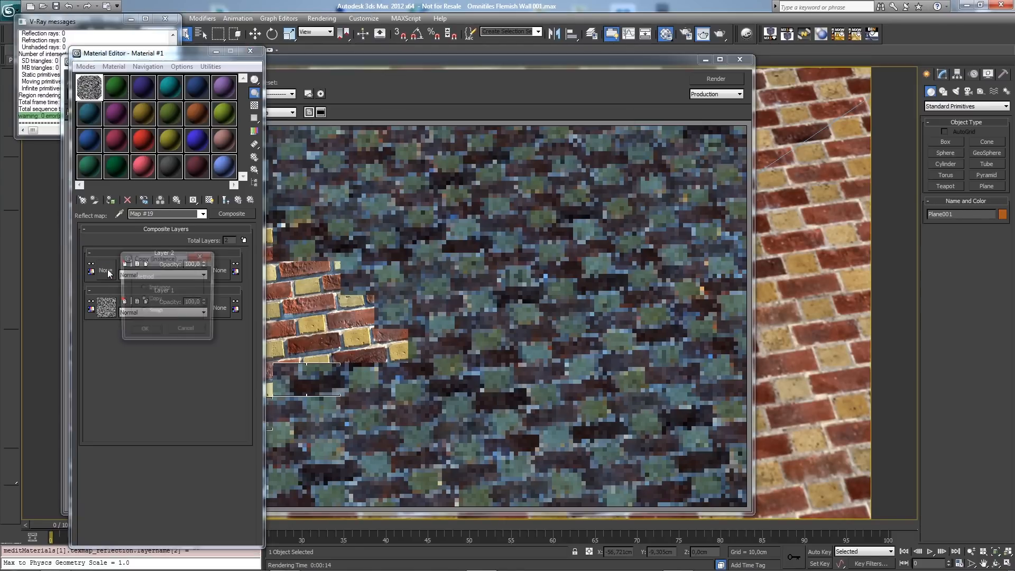
pyautogui.click(147, 333)
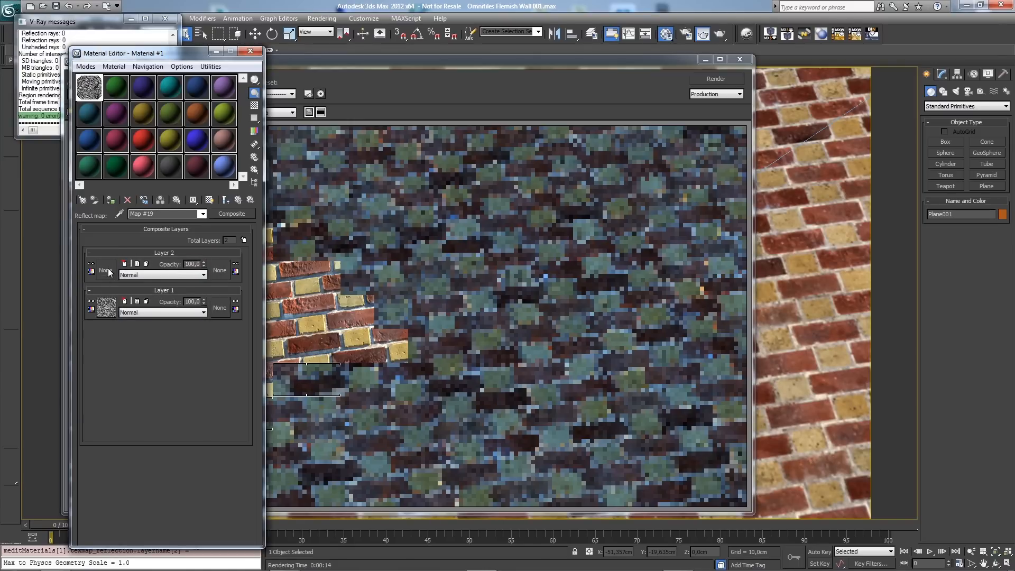
# Step: Replace the shape map of Layer 2's Omnitiles copy with a Gradient Ramp set to map channel 95
pyautogui.click(107, 269)
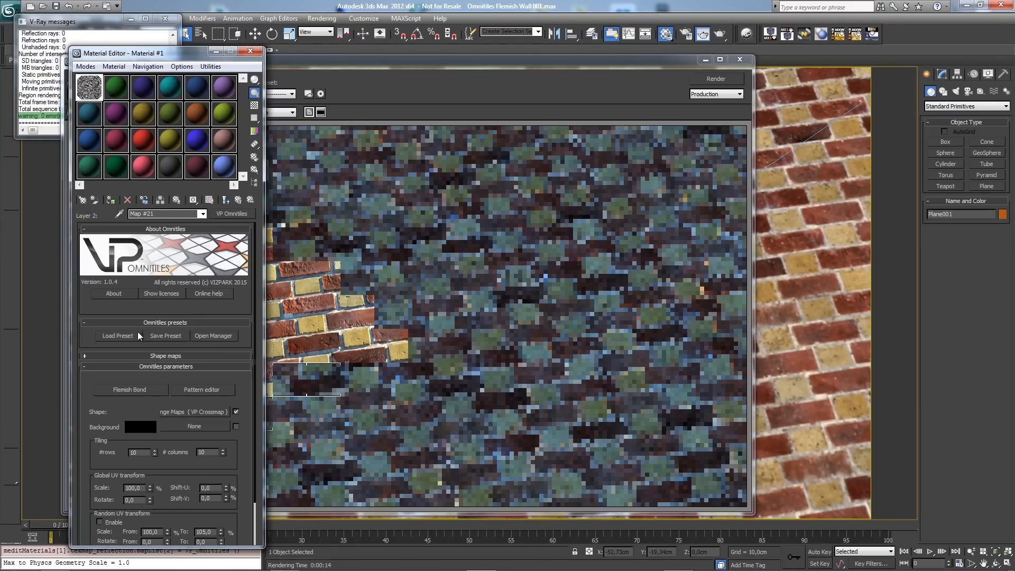
pyautogui.scroll(-2, 243, 391)
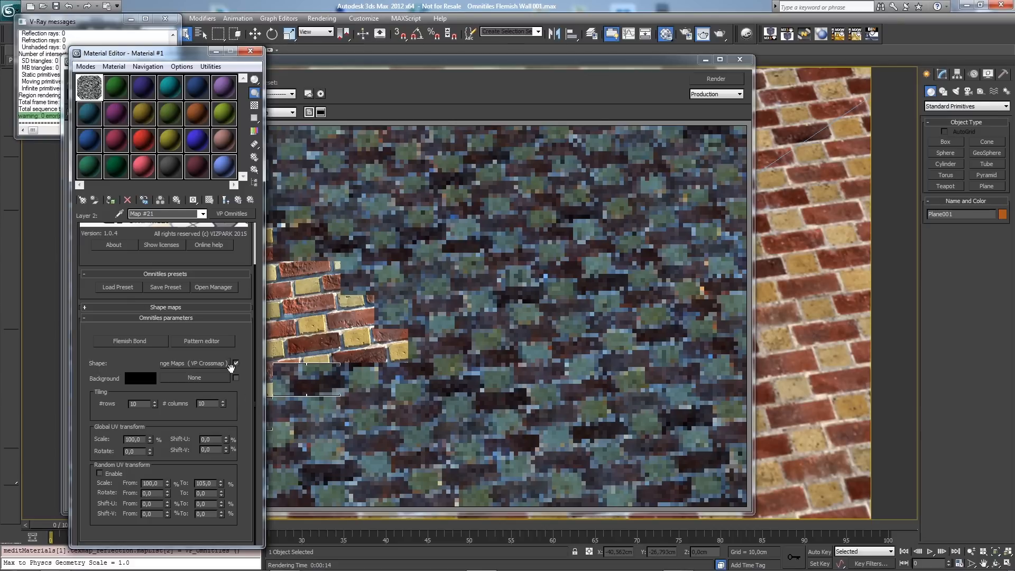
pyautogui.rightClick(215, 365)
pyautogui.click(235, 398)
pyautogui.click(204, 364)
pyautogui.click(425, 332)
pyautogui.doubleClick(420, 333)
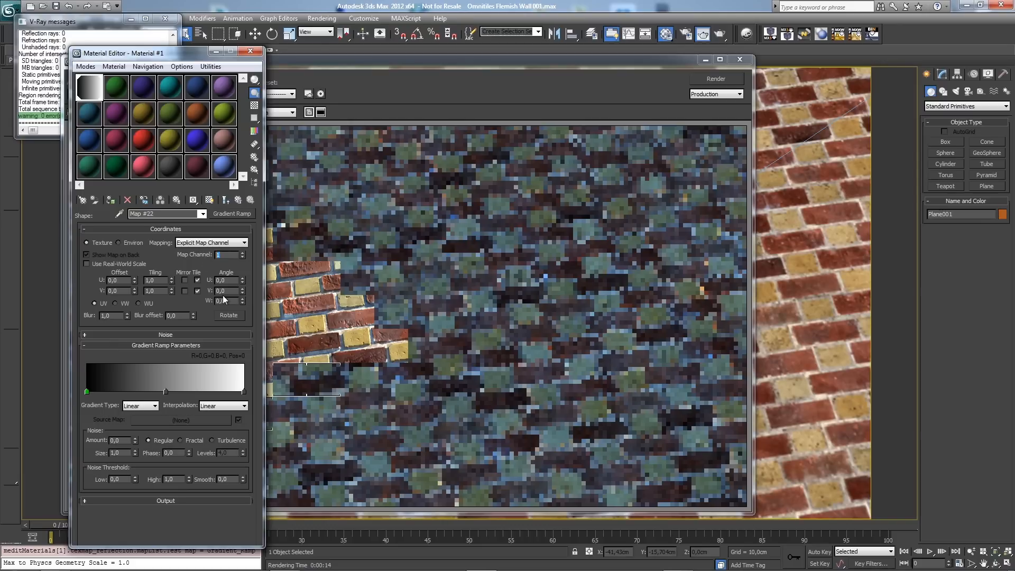
pyautogui.write('95')
pyautogui.press('Return')
# Step: Move the Gradient Ramp's middle flag to position 10 and colour it white
pyautogui.moveTo(166, 392); pyautogui.dragTo(116, 392)
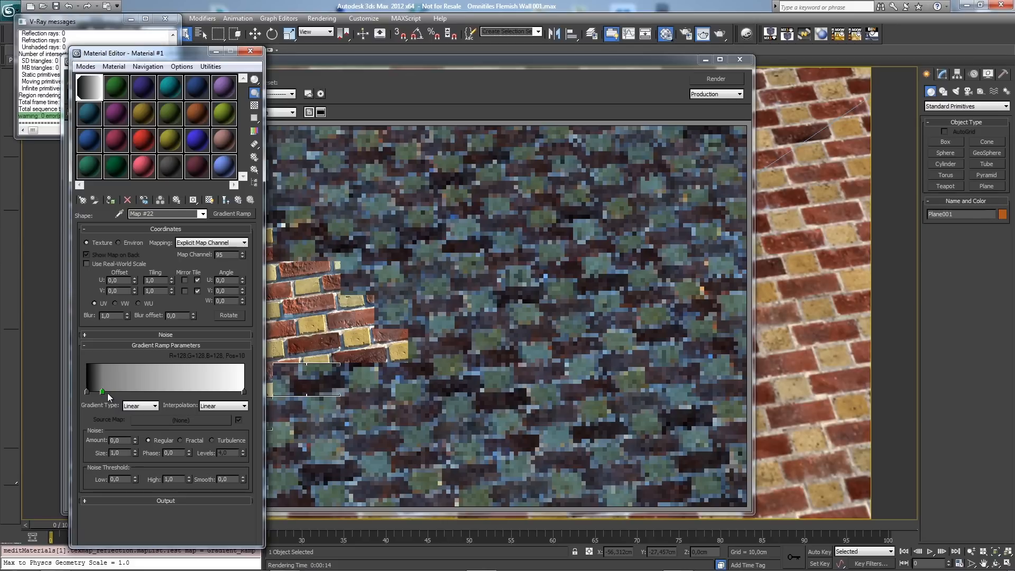
pyautogui.doubleClick(101, 392)
pyautogui.moveTo(356, 118); pyautogui.dragTo(410, 119)
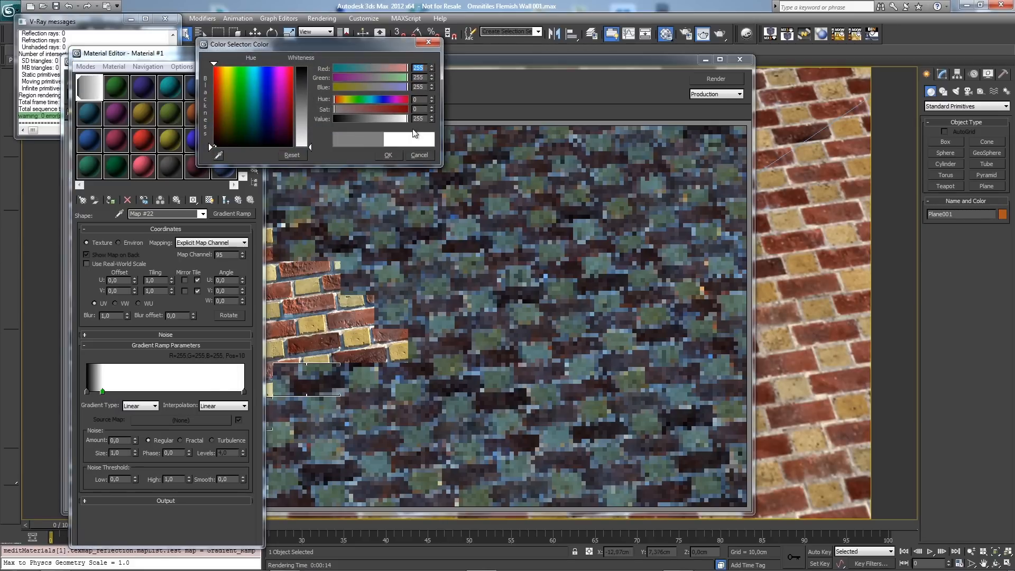
# Step: Change the Gradient Ramp's interpolation to Solid and keep its start flag black
pyautogui.doubleClick(102, 391)
pyautogui.click(203, 406)
pyautogui.click(208, 454)
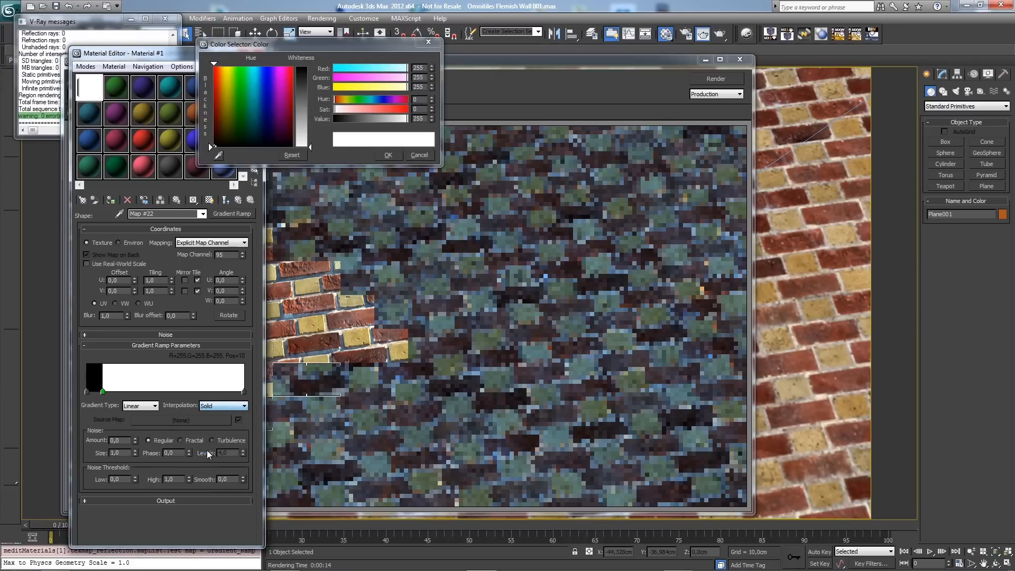
pyautogui.click(388, 155)
pyautogui.click(87, 392)
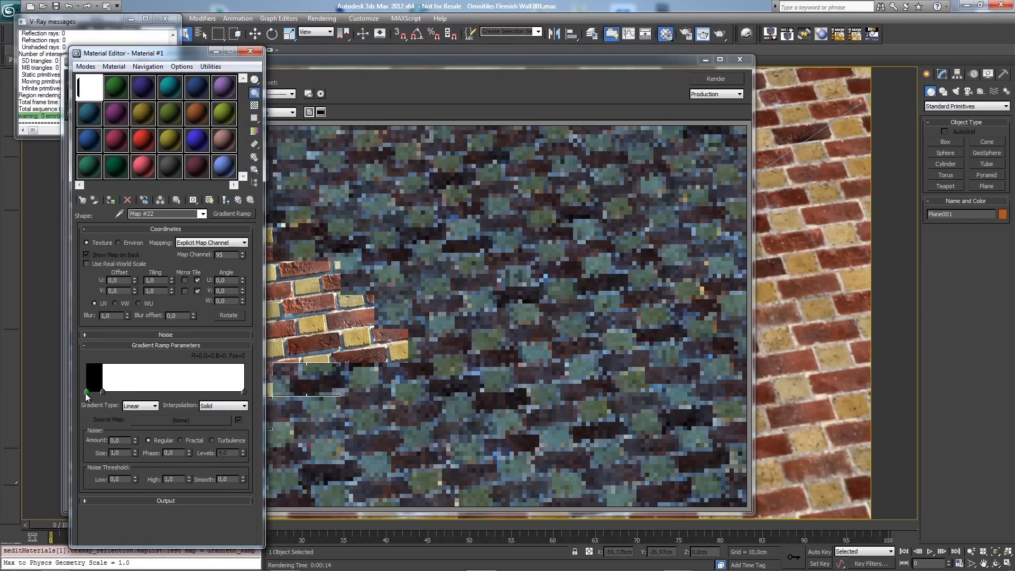
pyautogui.doubleClick(87, 392)
pyautogui.click(388, 155)
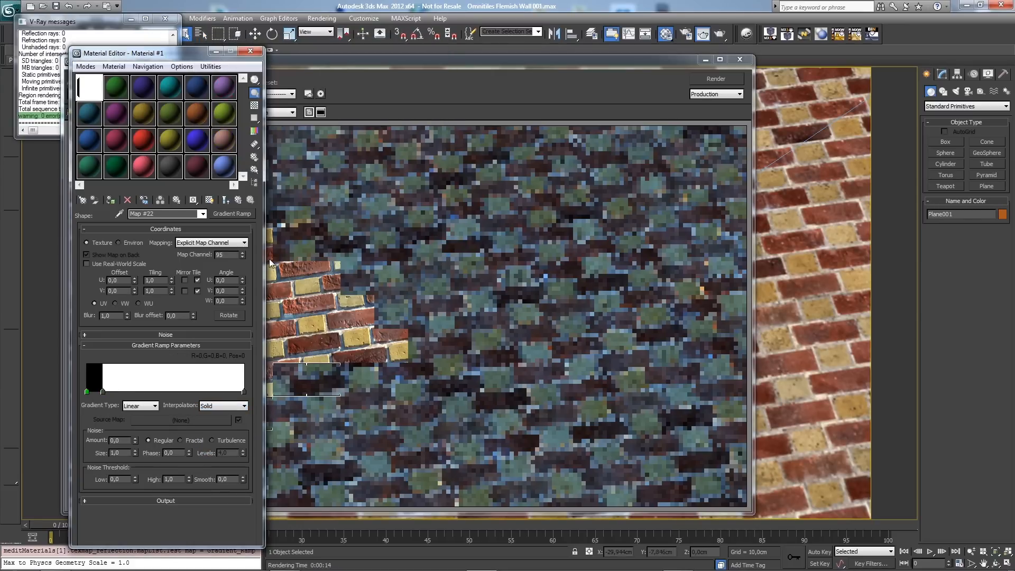
# Step: Go back up to Layer 2's Omnitiles map and open an enlarged preview of its pattern
pyautogui.click(238, 200)
pyautogui.doubleClick(90, 87)
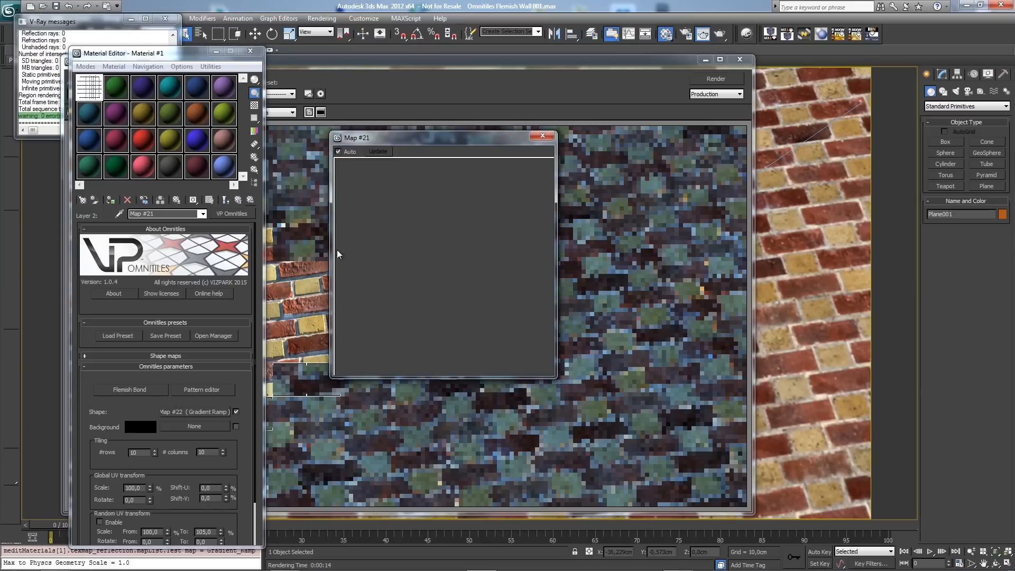
pyautogui.moveTo(555, 376); pyautogui.dragTo(701, 522)
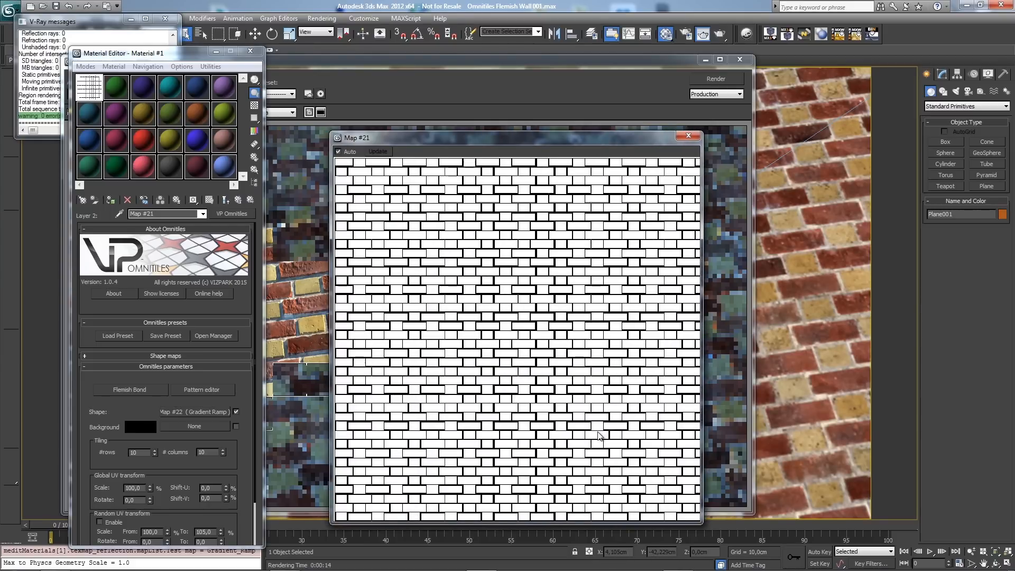
# Step: Return to the reflection Composite map and set Layer 2's blend mode to Multiply, trying out Subtract and Addition first
pyautogui.click(688, 135)
pyautogui.click(225, 200)
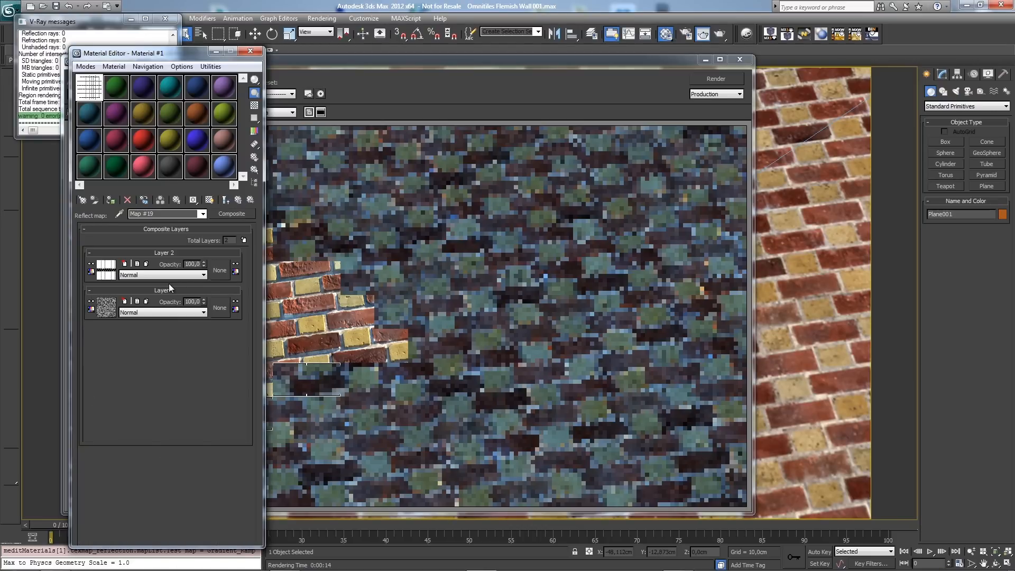
pyautogui.click(192, 274)
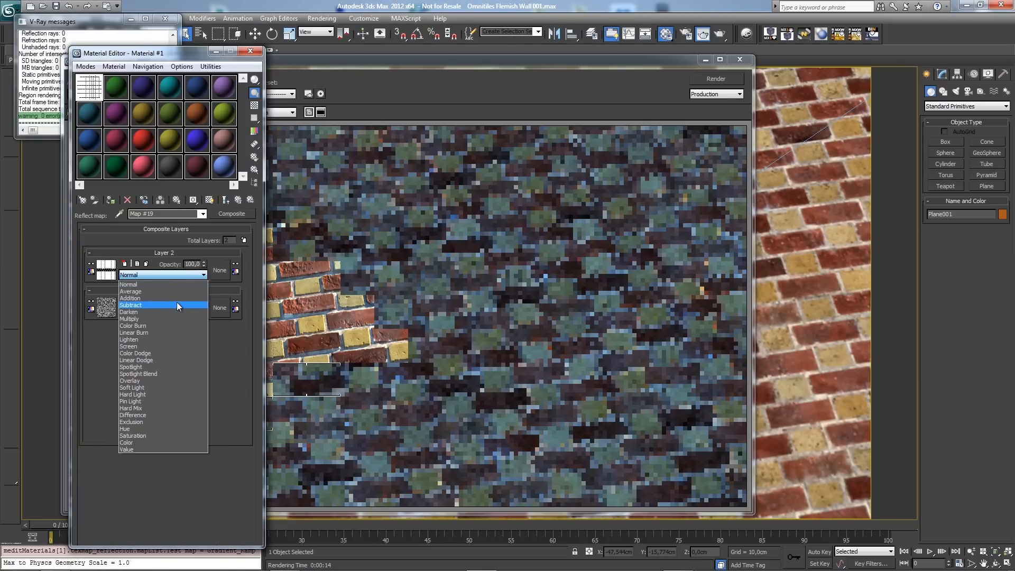
pyautogui.click(179, 305)
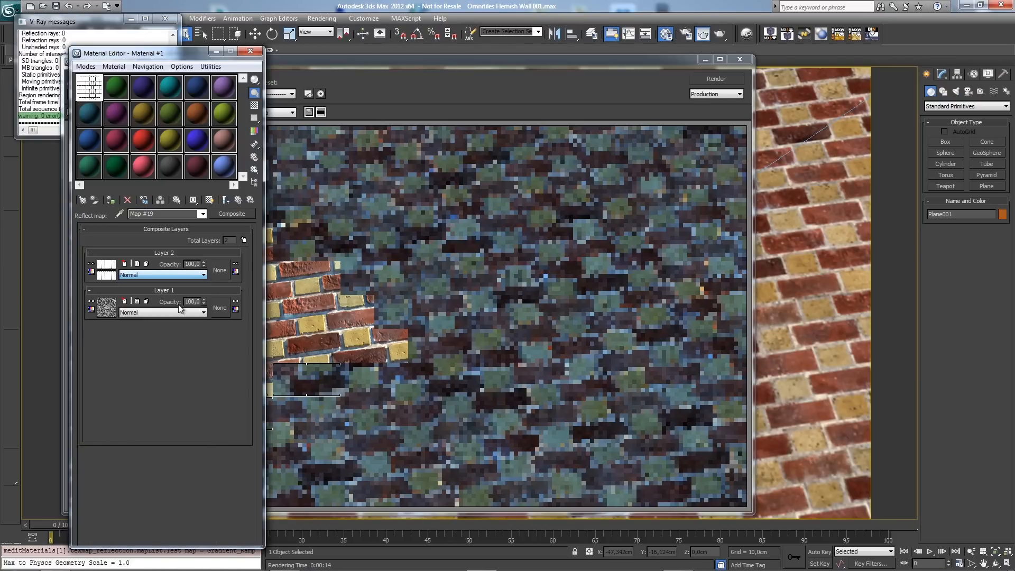
pyautogui.click(168, 275)
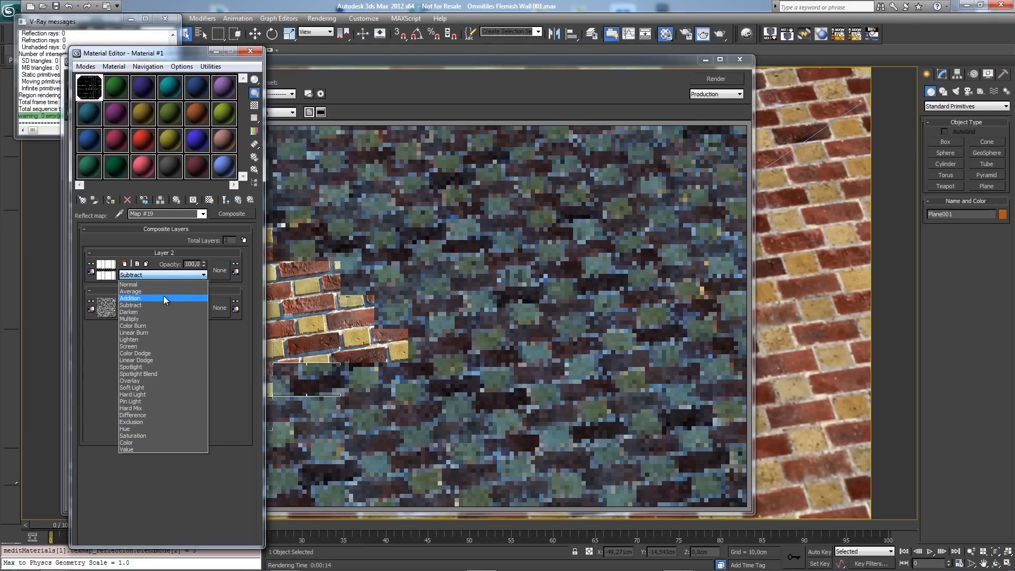
pyautogui.click(165, 299)
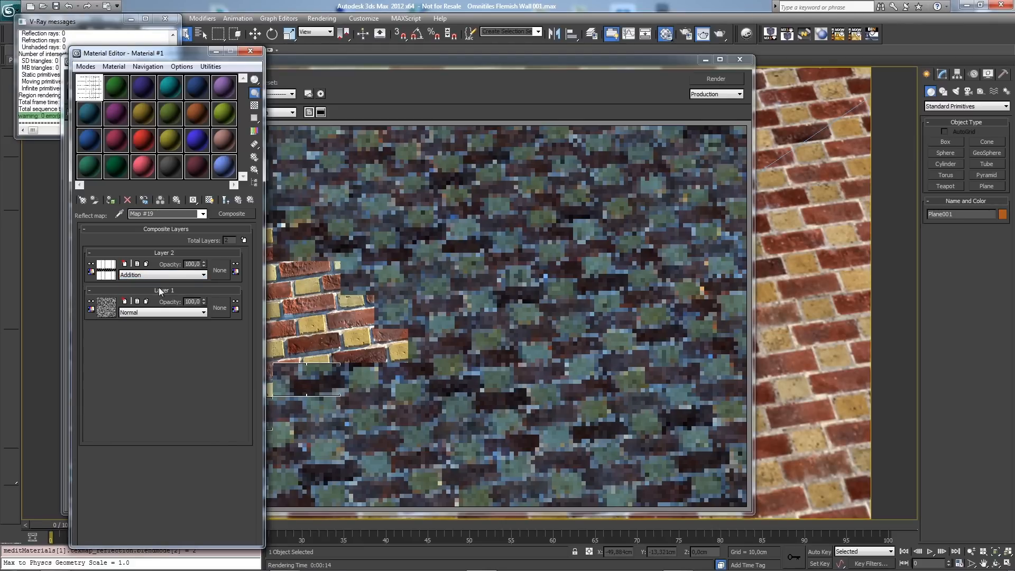
pyautogui.click(158, 275)
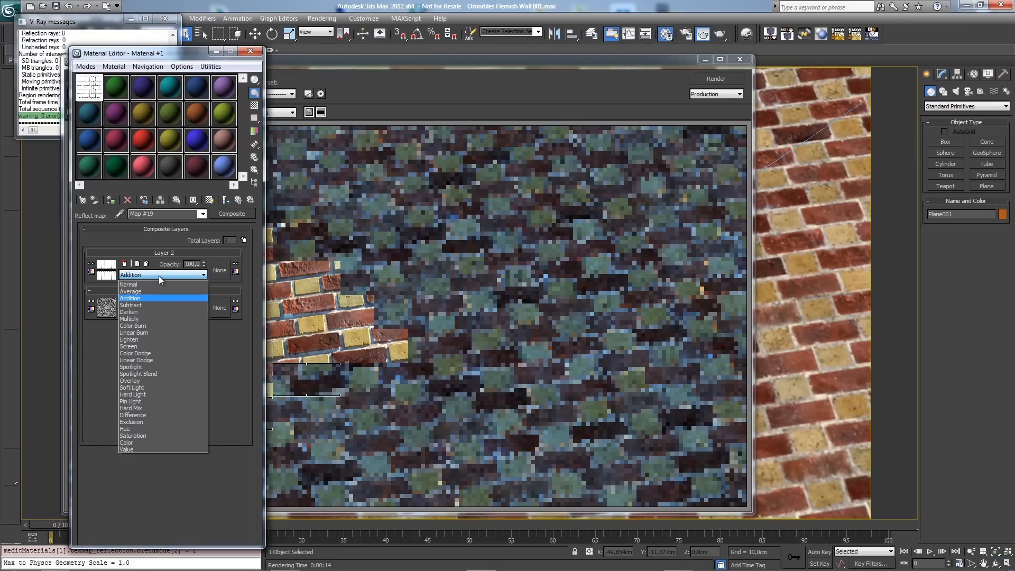
pyautogui.click(156, 317)
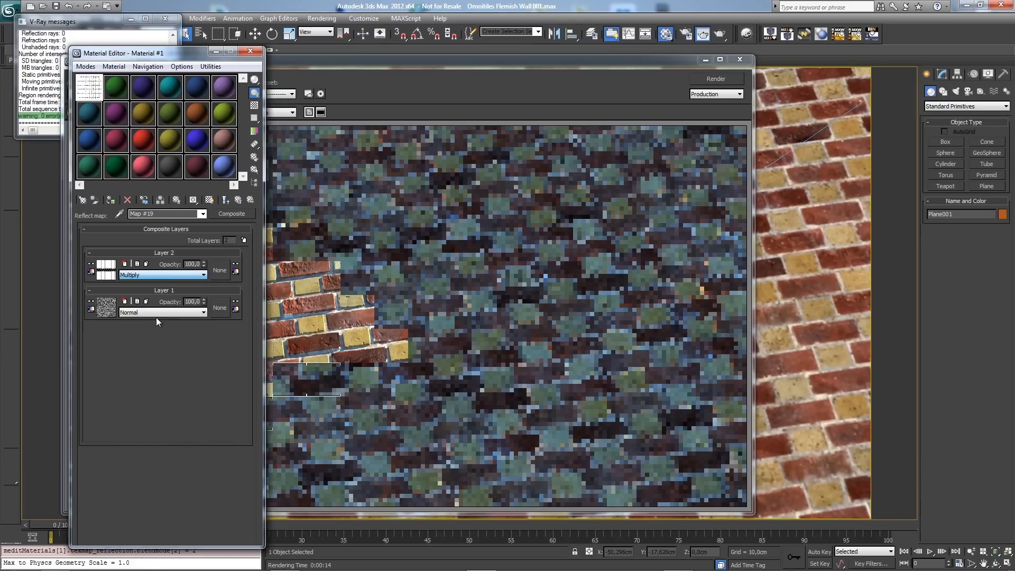
# Step: Check the reflection Composite map in an enlarged preview and render the Perspective view
pyautogui.doubleClick(95, 96)
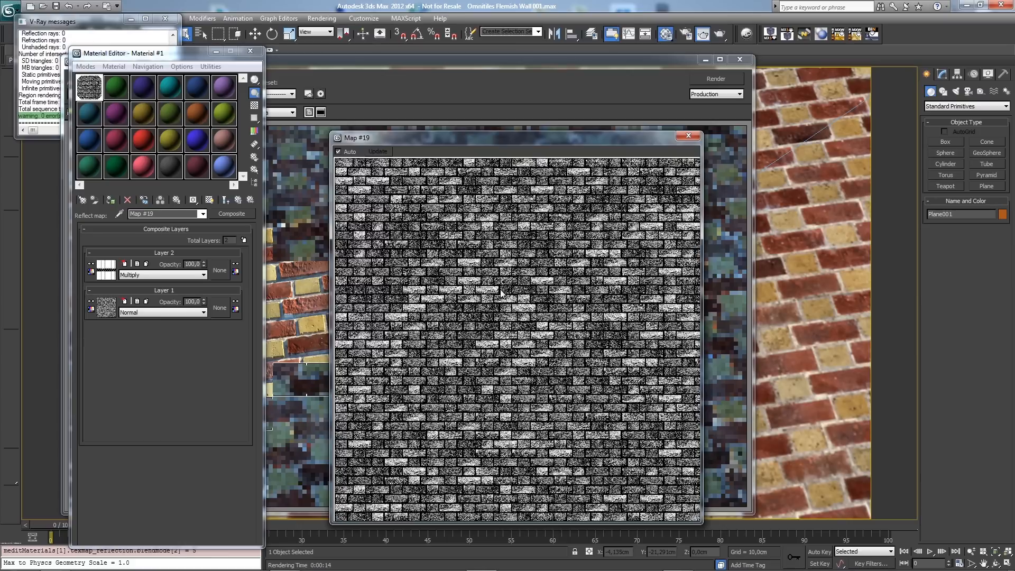
pyautogui.click(688, 135)
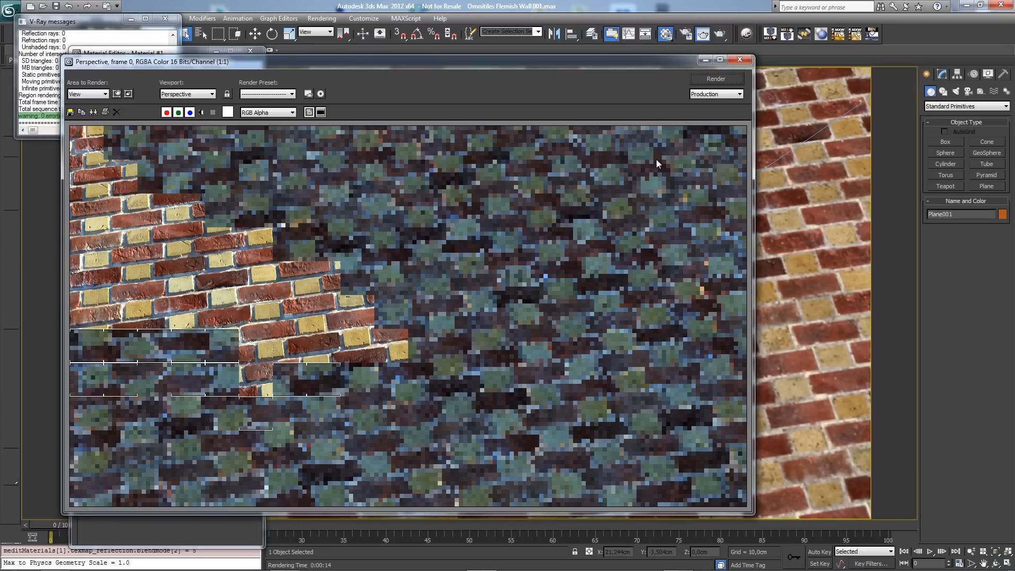
pyautogui.click(722, 78)
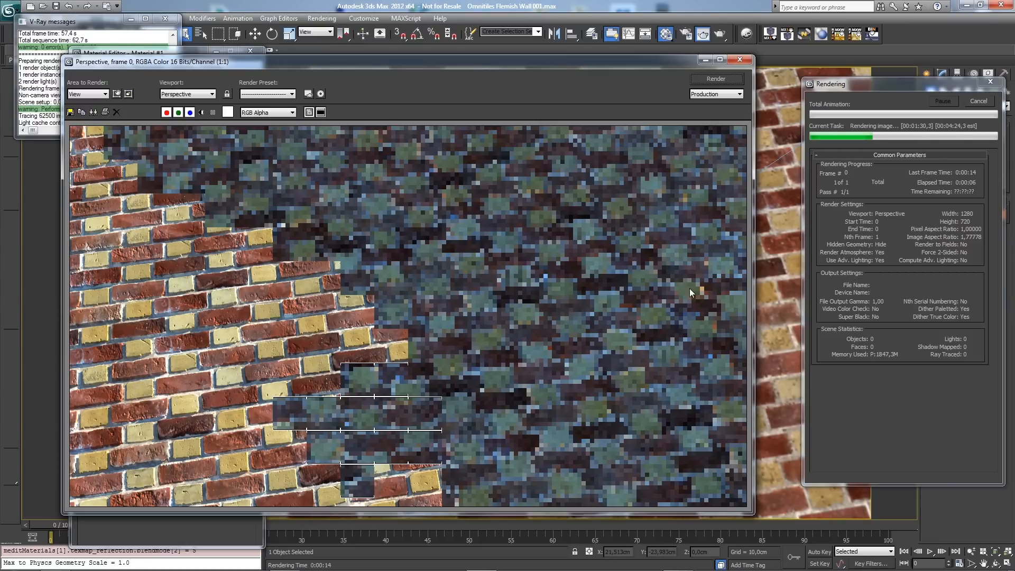
# Step: Open the VP Material Manager library and select the Flemish Mix Wall preset
pyautogui.click(747, 35)
pyautogui.moveTo(800, 36); pyautogui.dragTo(815, 61)
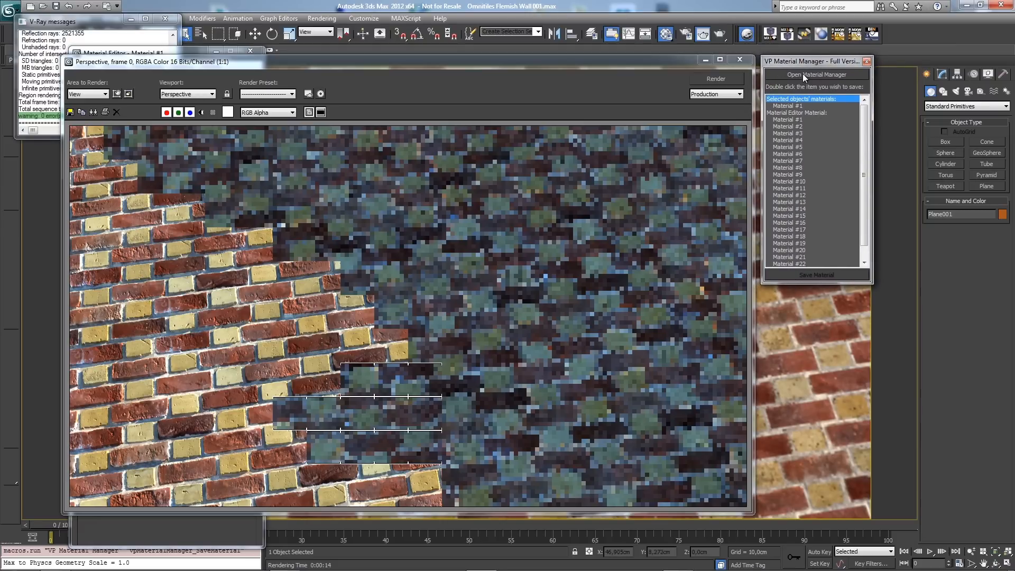
pyautogui.click(809, 75)
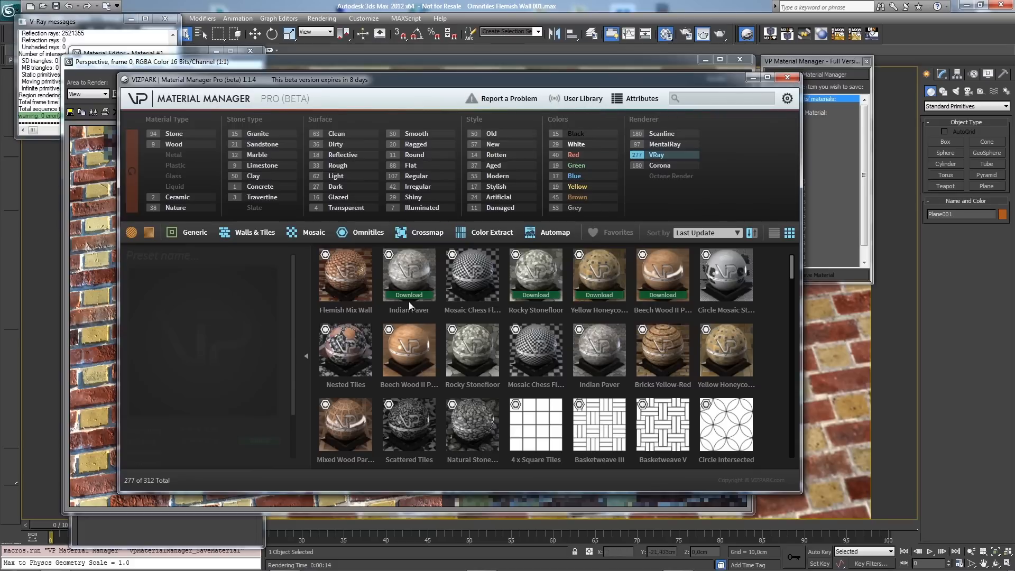
pyautogui.click(355, 268)
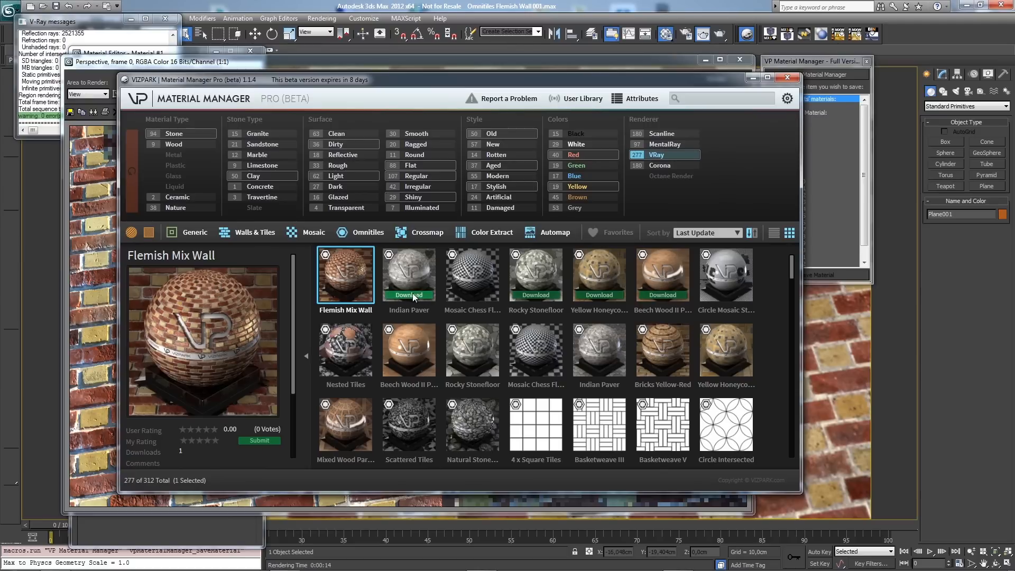
# Step: Open the library folder of the Flemish Mix Wall preset and look through its texture files
pyautogui.moveTo(348, 273)
pyautogui.rightClick(341, 272)
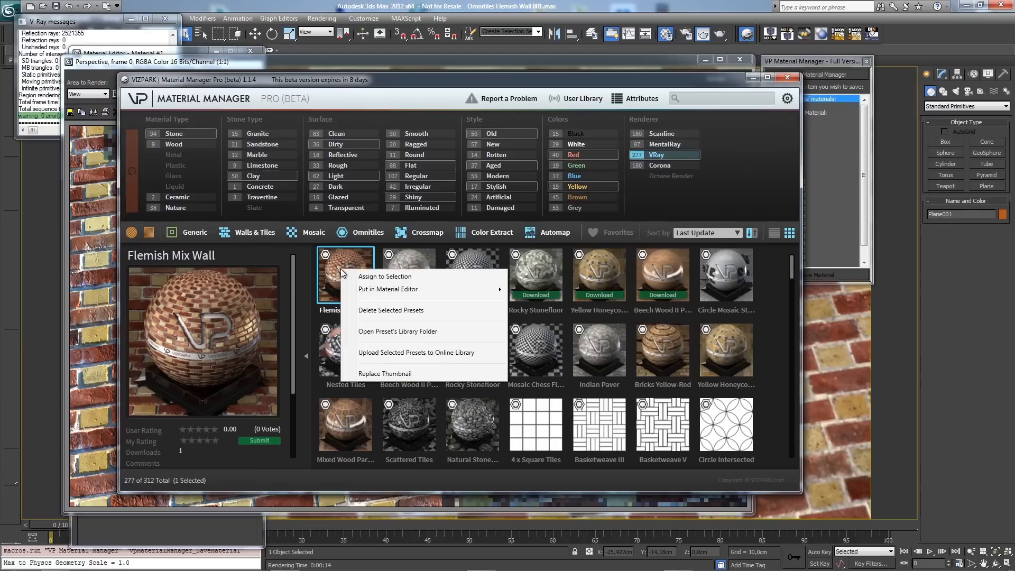
pyautogui.click(425, 332)
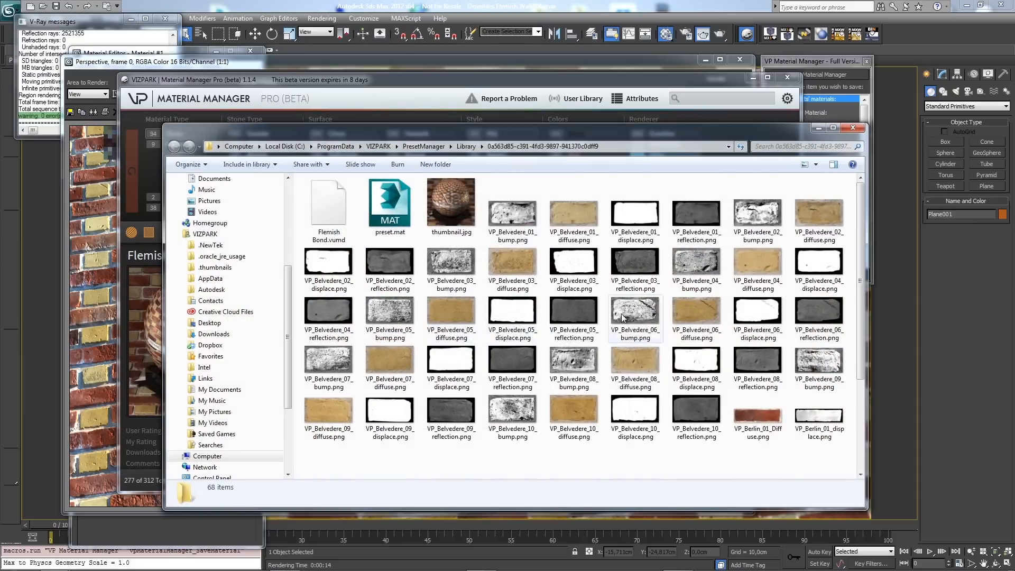
pyautogui.scroll(-3, 634, 343)
pyautogui.click(687, 317)
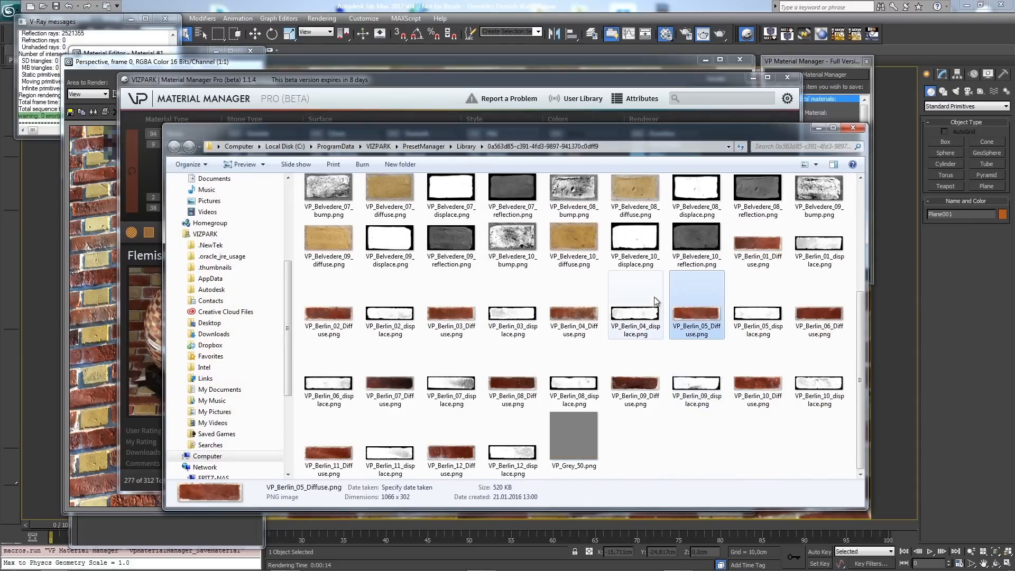
pyautogui.scroll(4, 656, 300)
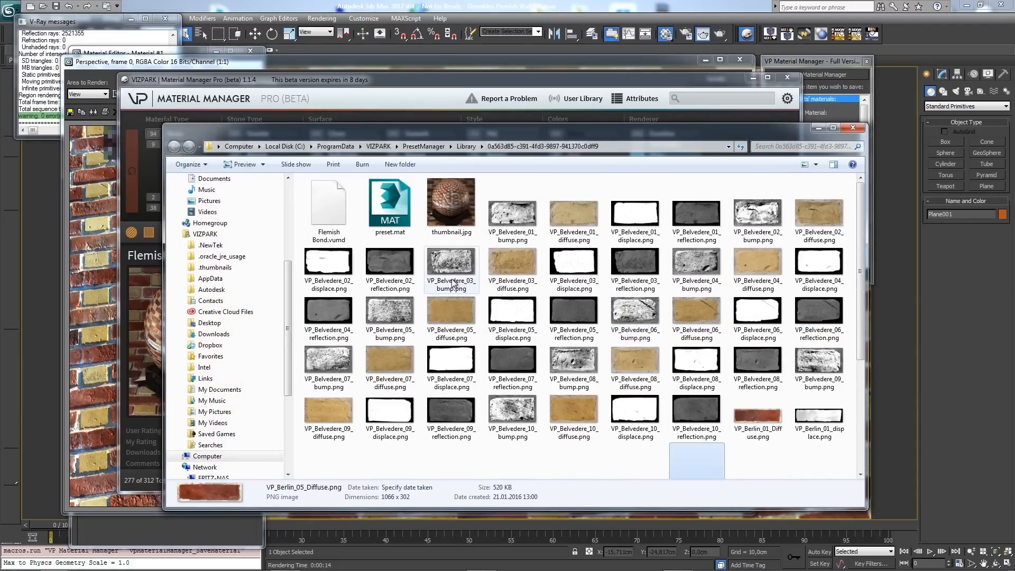
# Step: Close the Material Manager library, the preset folder and the rendered frame window
pyautogui.click(654, 90)
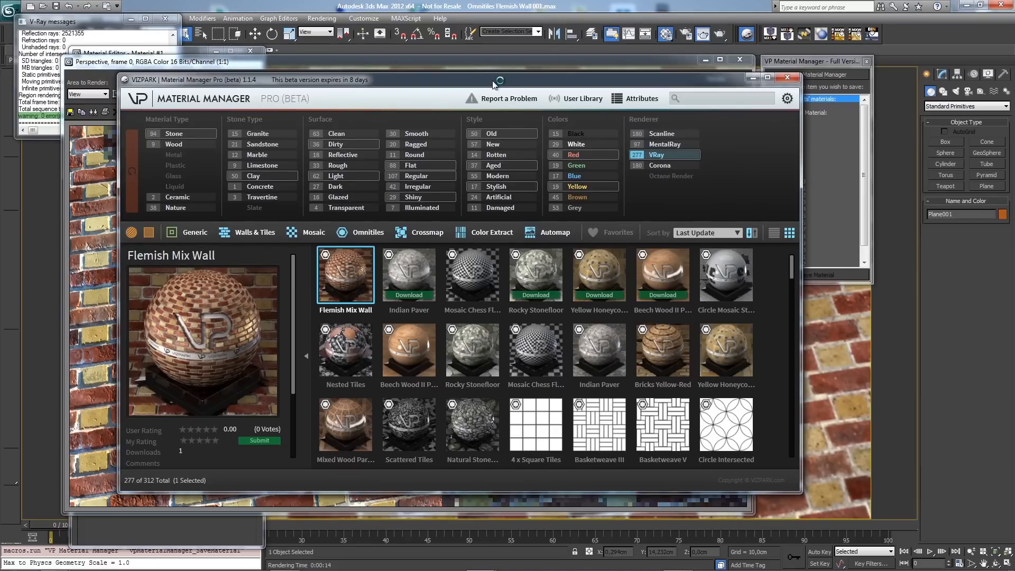
pyautogui.moveTo(492, 81); pyautogui.dragTo(541, 104)
pyautogui.click(834, 103)
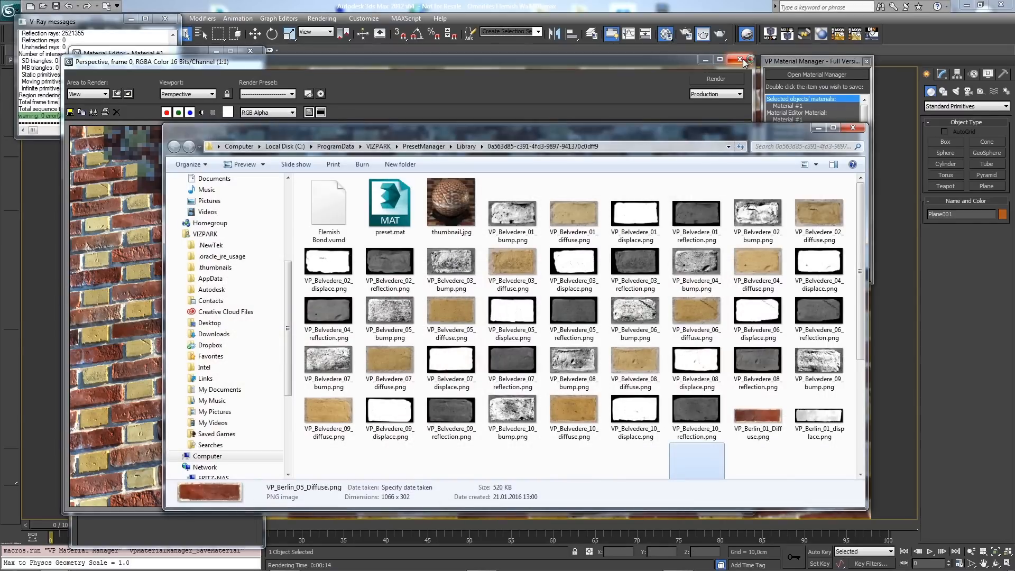
pyautogui.click(852, 127)
pyautogui.click(739, 59)
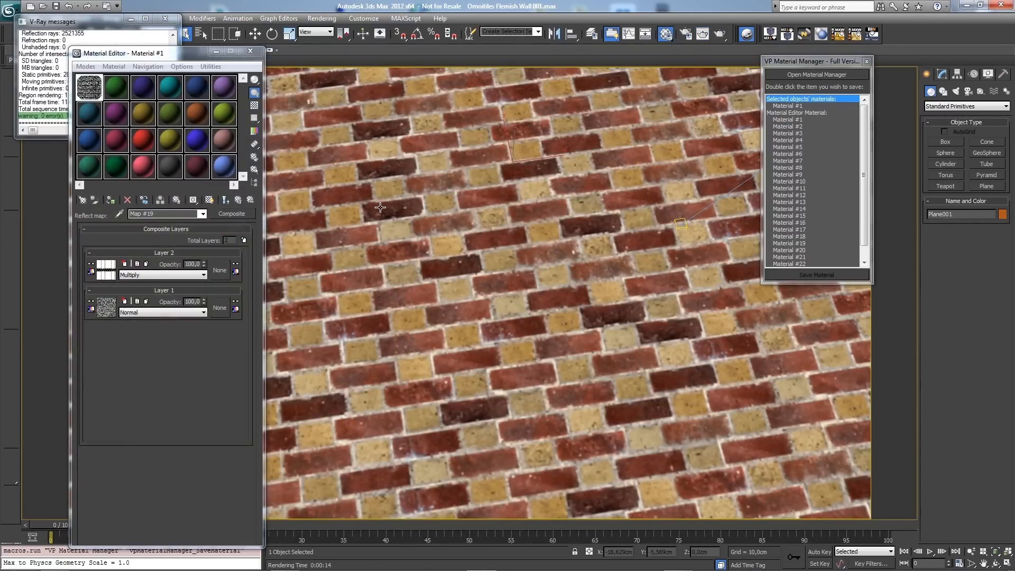
# Step: Go to the diffuse Omnitiles map and load the Stretcher Bond 3-3 pattern from the 04 Omnitiles Pattern presets folder
pyautogui.click(238, 200)
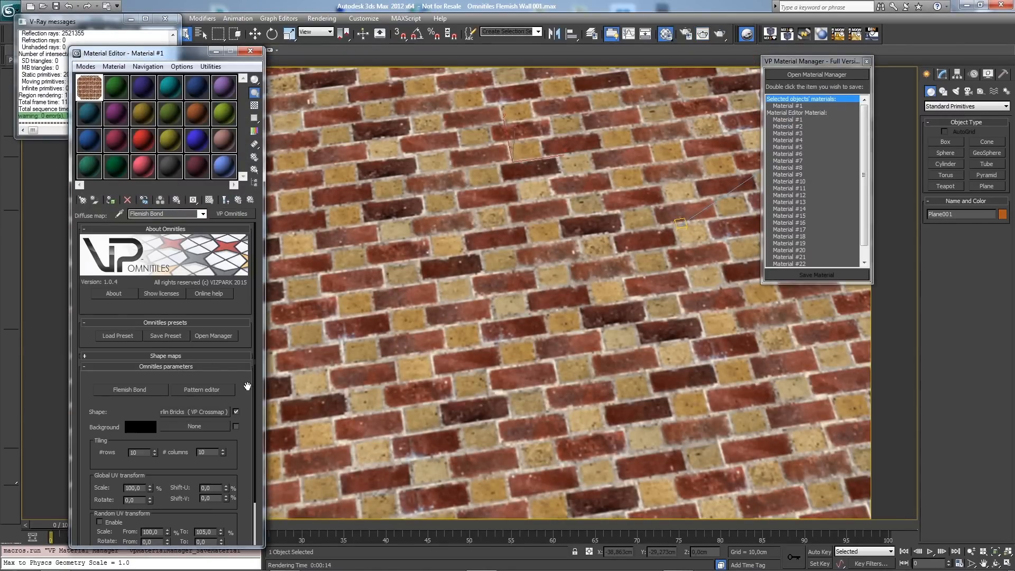
pyautogui.moveTo(147, 410); pyautogui.dragTo(132, 361)
pyautogui.click(138, 342)
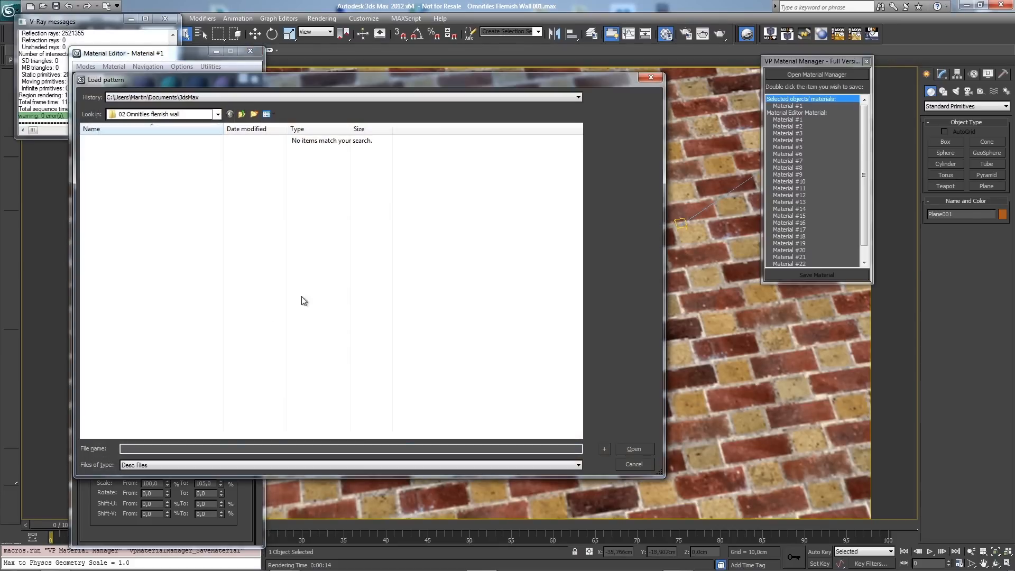
pyautogui.click(228, 97)
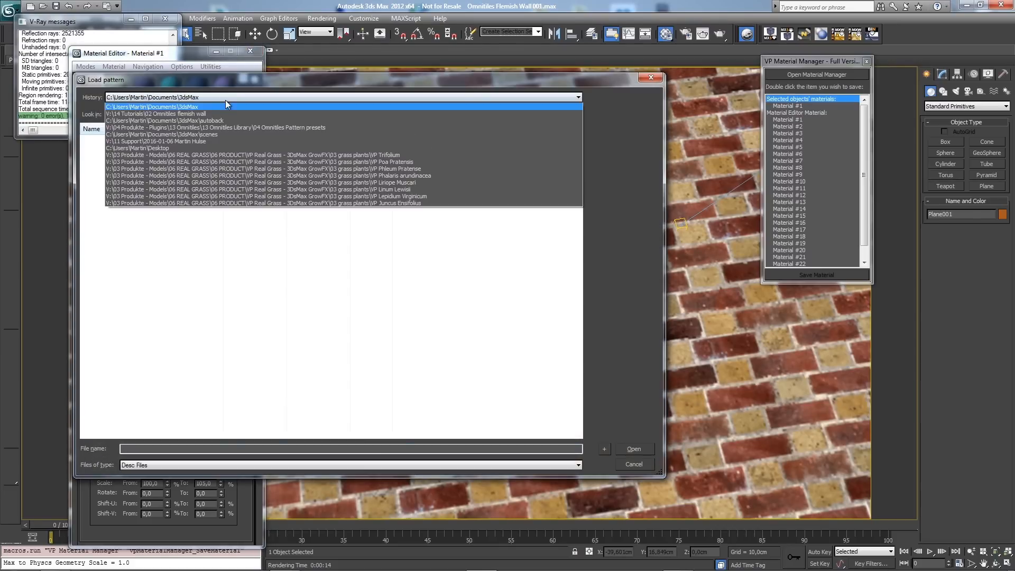
pyautogui.click(243, 128)
pyautogui.scroll(-10, 292, 342)
pyautogui.moveTo(296, 80); pyautogui.dragTo(484, 76)
pyautogui.doubleClick(359, 268)
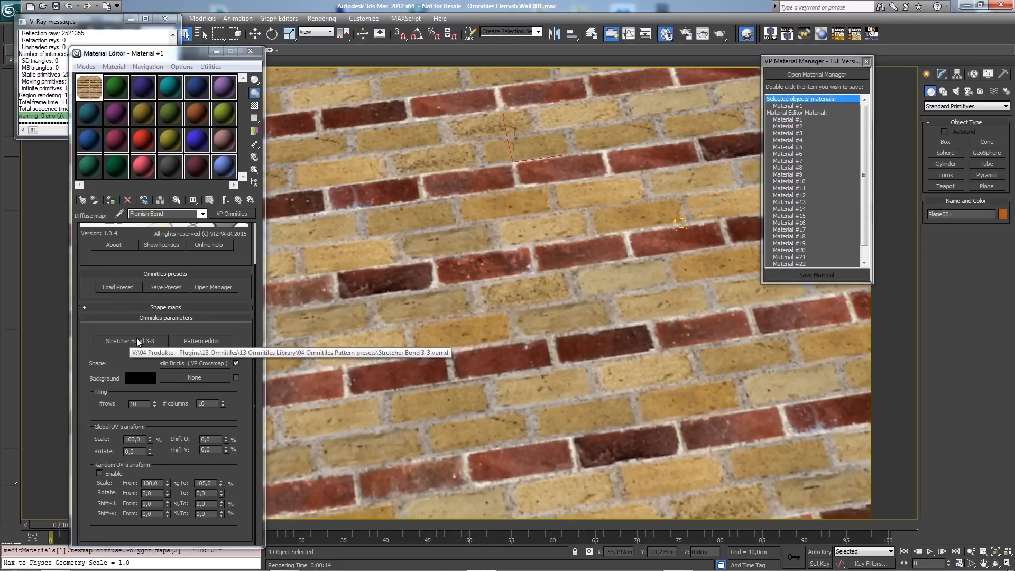
# Step: Return to the top level of Material #1 and switch to Windows Photo Viewer to view Preview 02.png
pyautogui.click(238, 200)
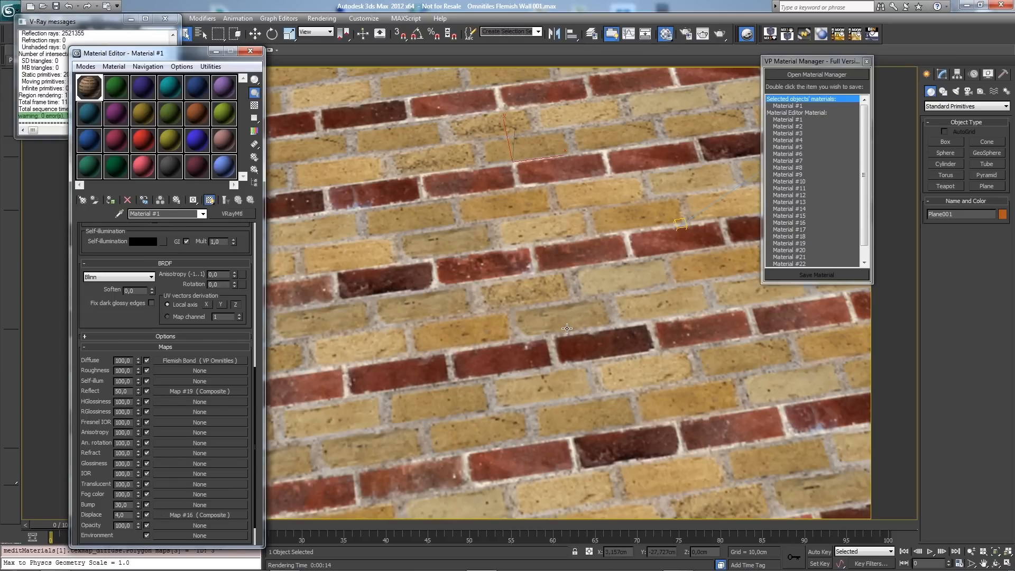
pyautogui.moveTo(296, 569)
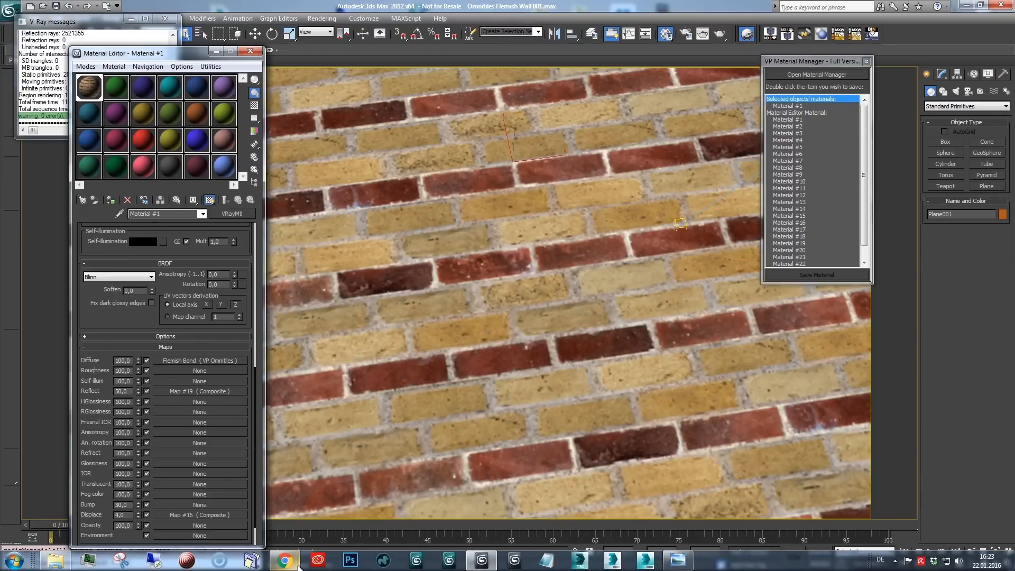
pyautogui.click(681, 564)
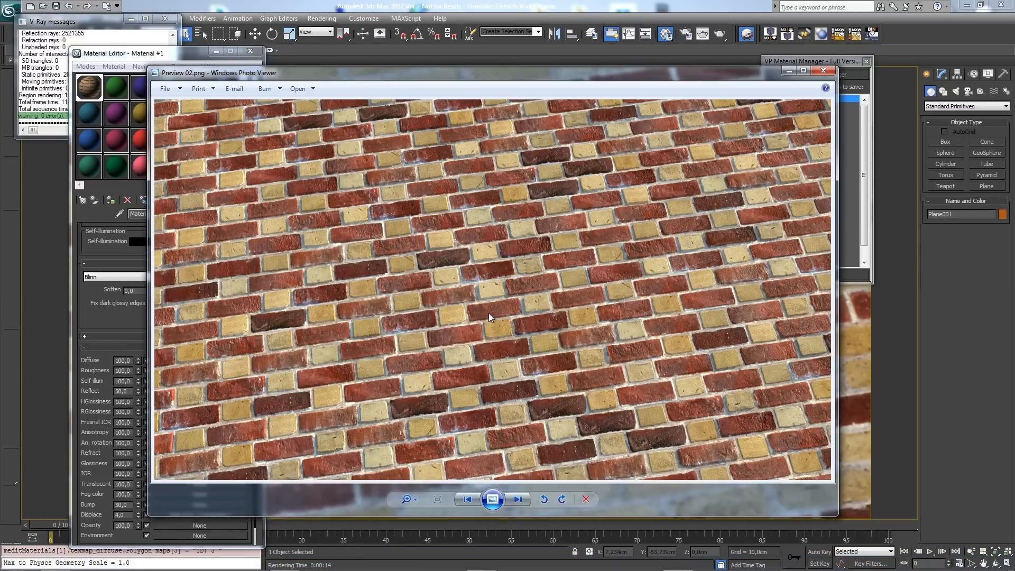